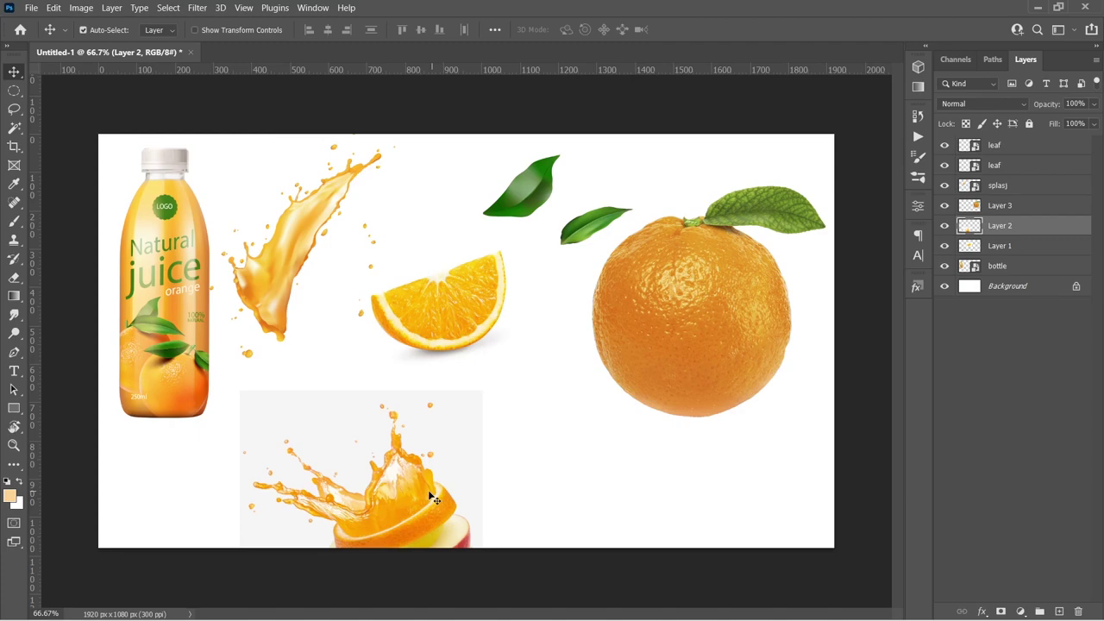
Step: Create a new 1080 x 1080 px document at 72 pixels/inch
left_click(31, 7)
left_click(45, 25)
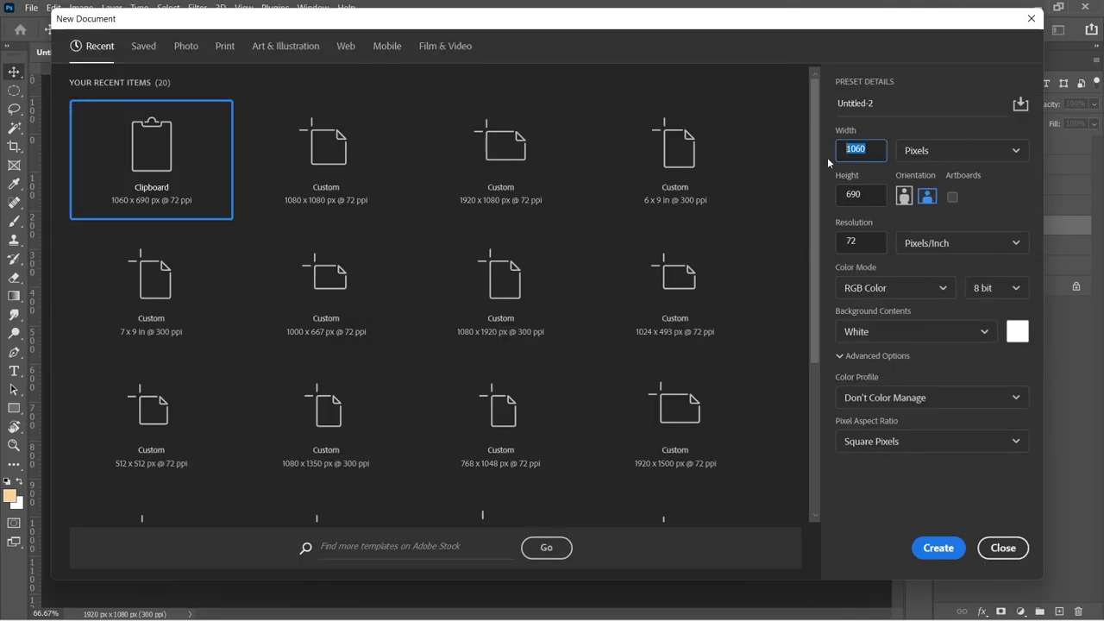
type("1080")
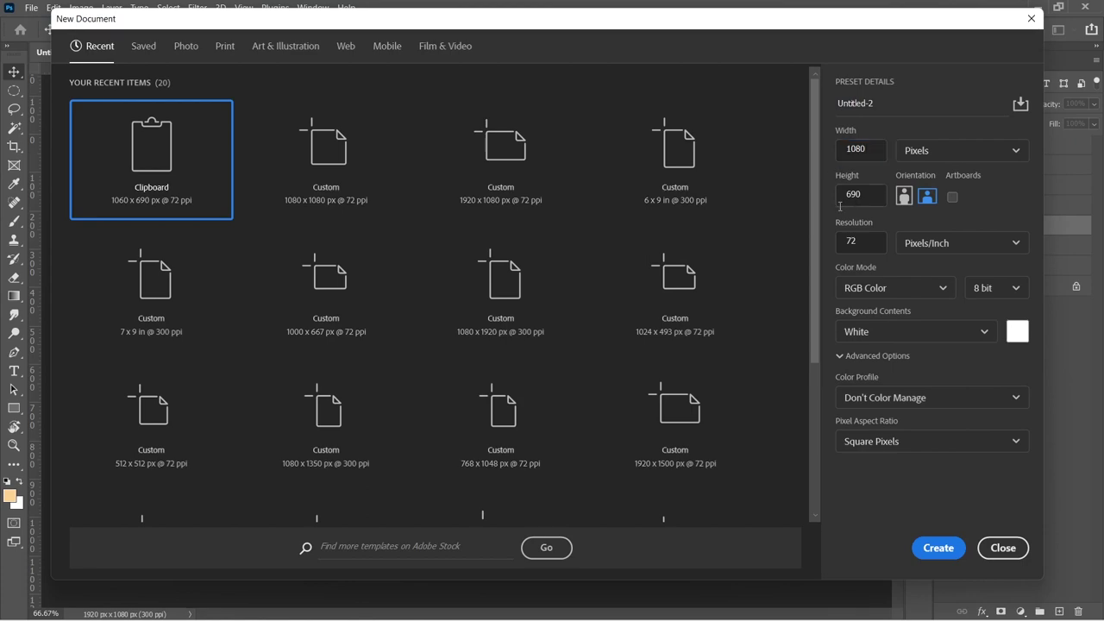
left_click(864, 194)
type("1080")
left_click(860, 247)
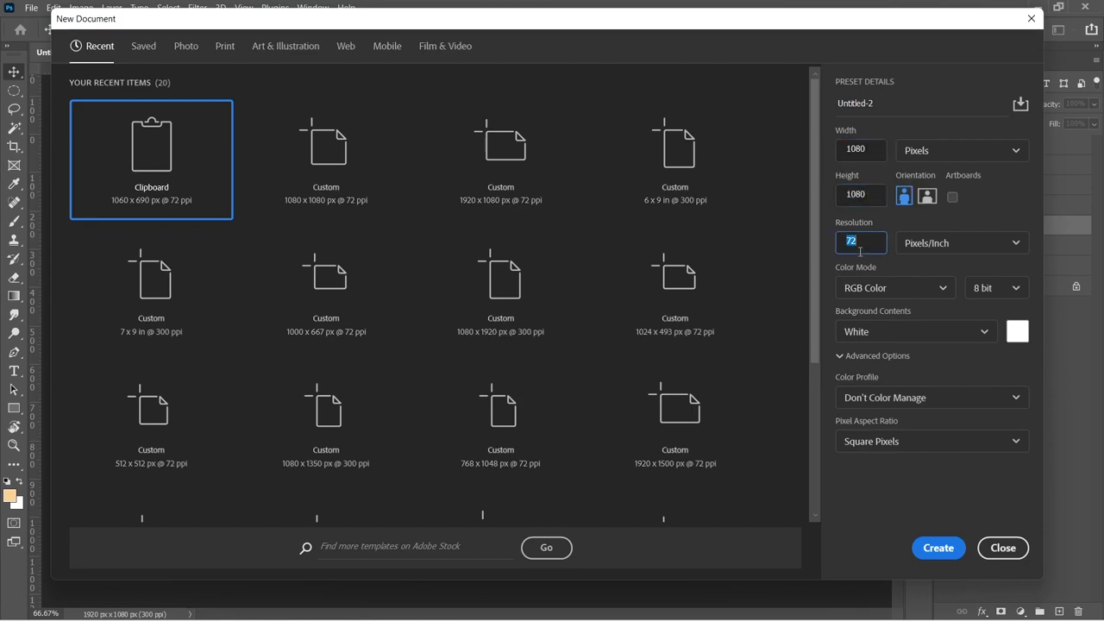
left_click(938, 549)
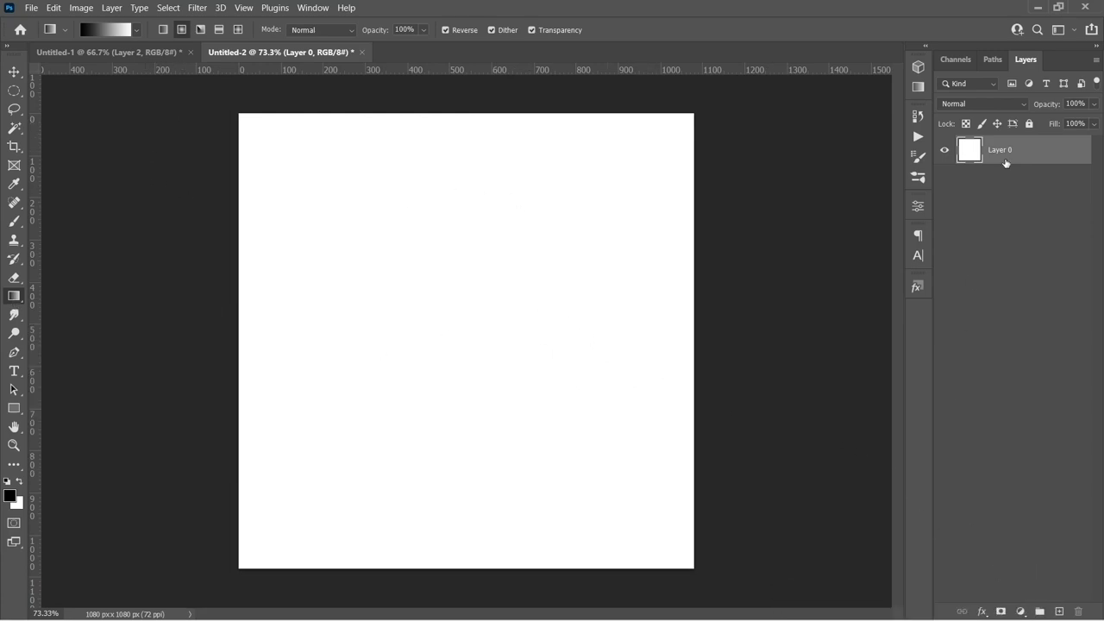
Step: Add a Gradient Overlay effect to the white Layer 0 and uncover more of the canvas behind the effect settings
left_click(980, 610)
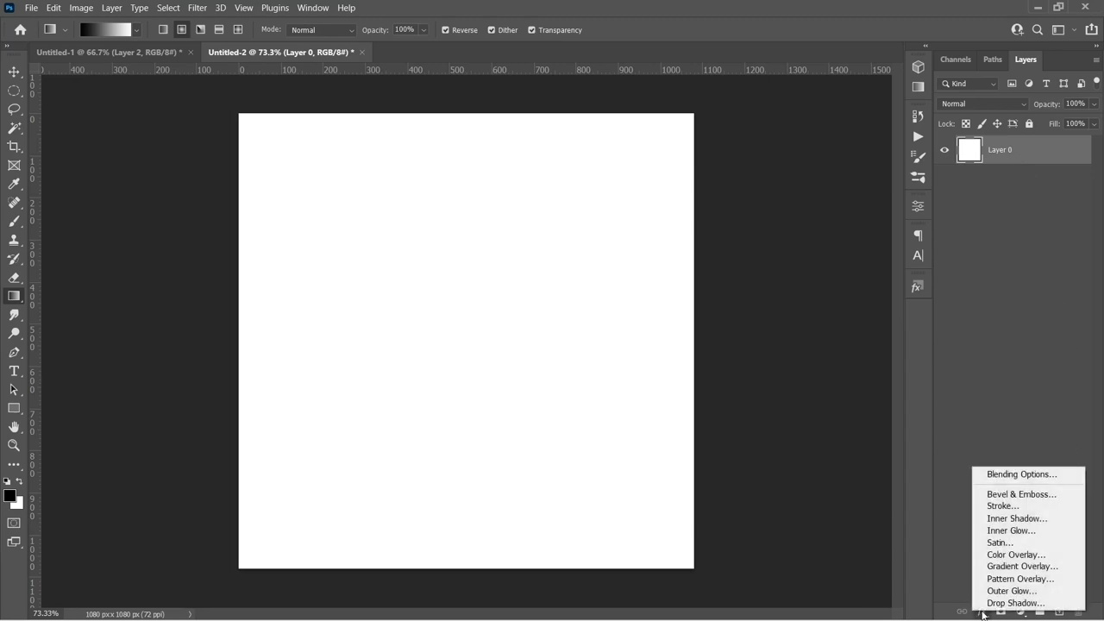
left_click(1018, 566)
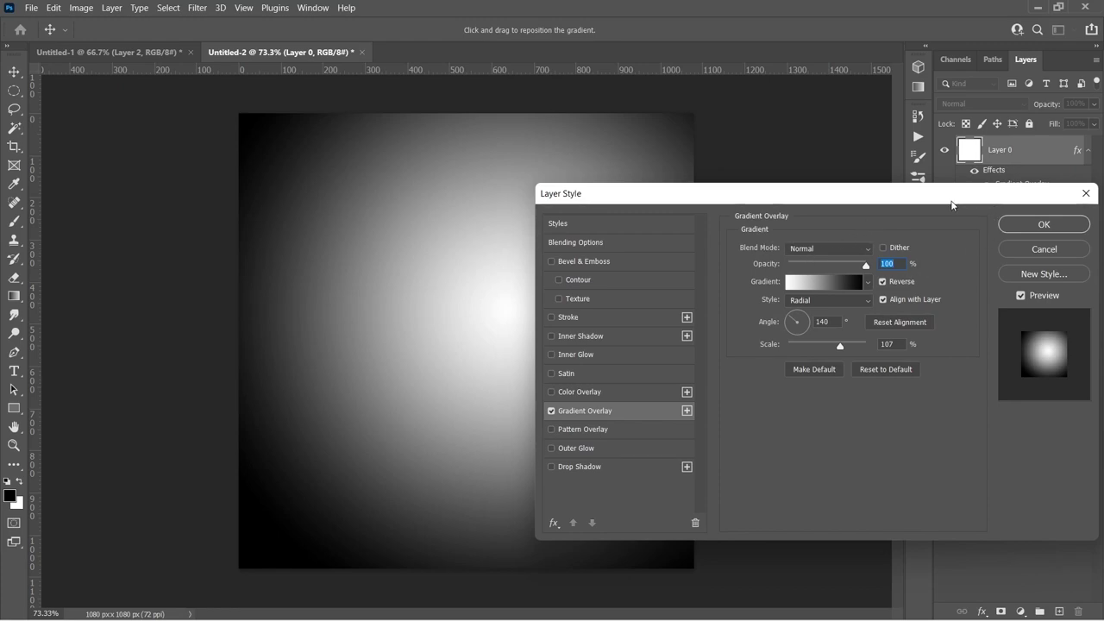
left_click_drag(952, 204, 913, 186)
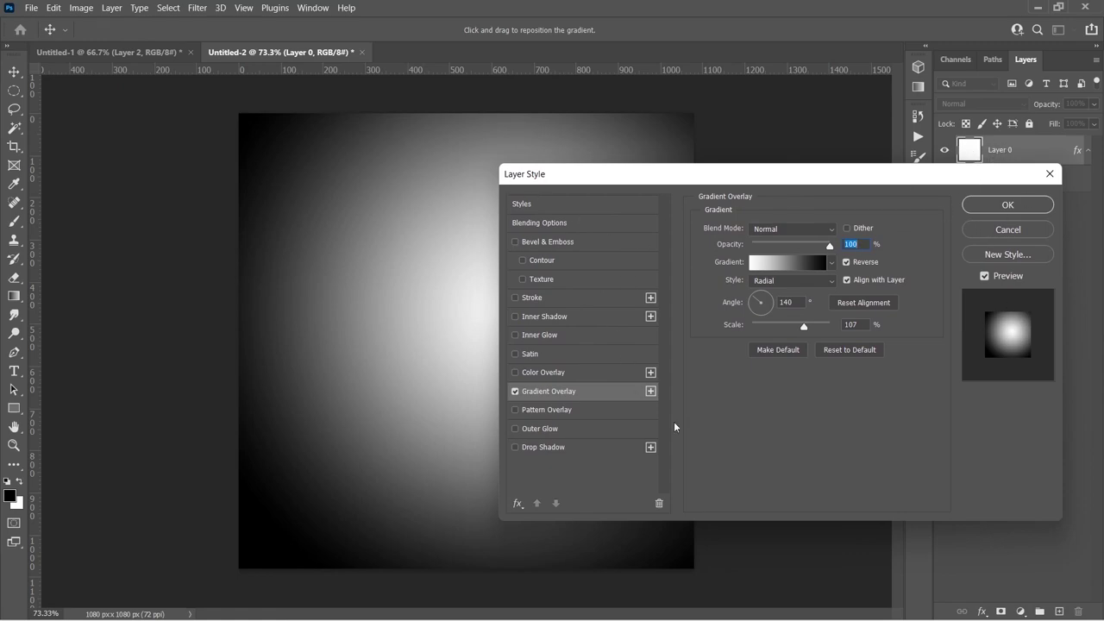
Step: Change the overlay gradient's black colour stop to orange f28f0f
left_click(789, 265)
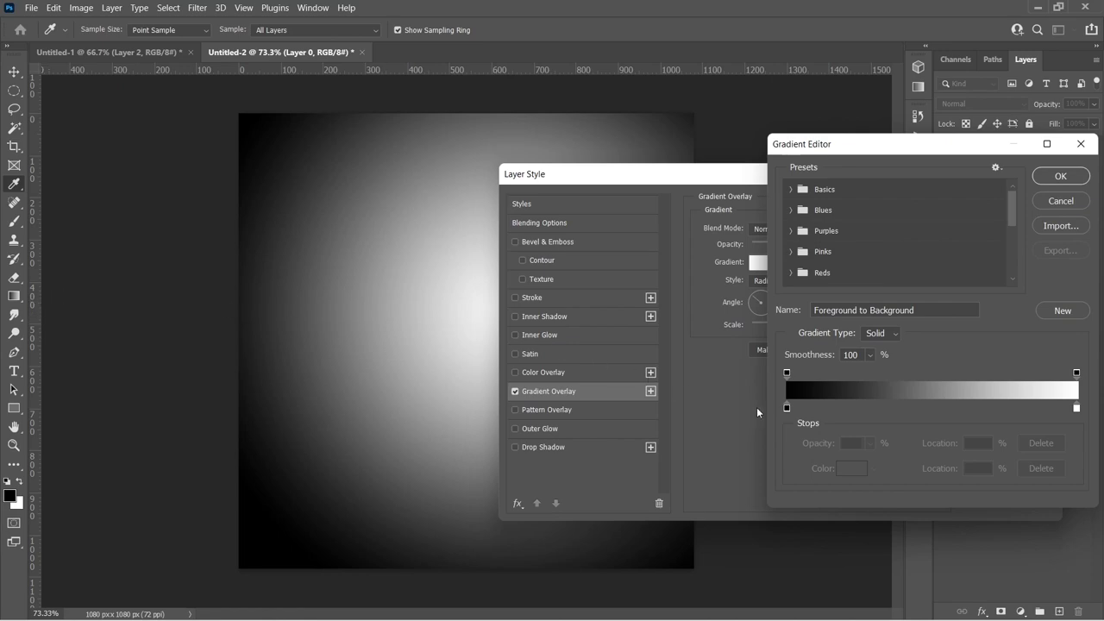
left_click(787, 408)
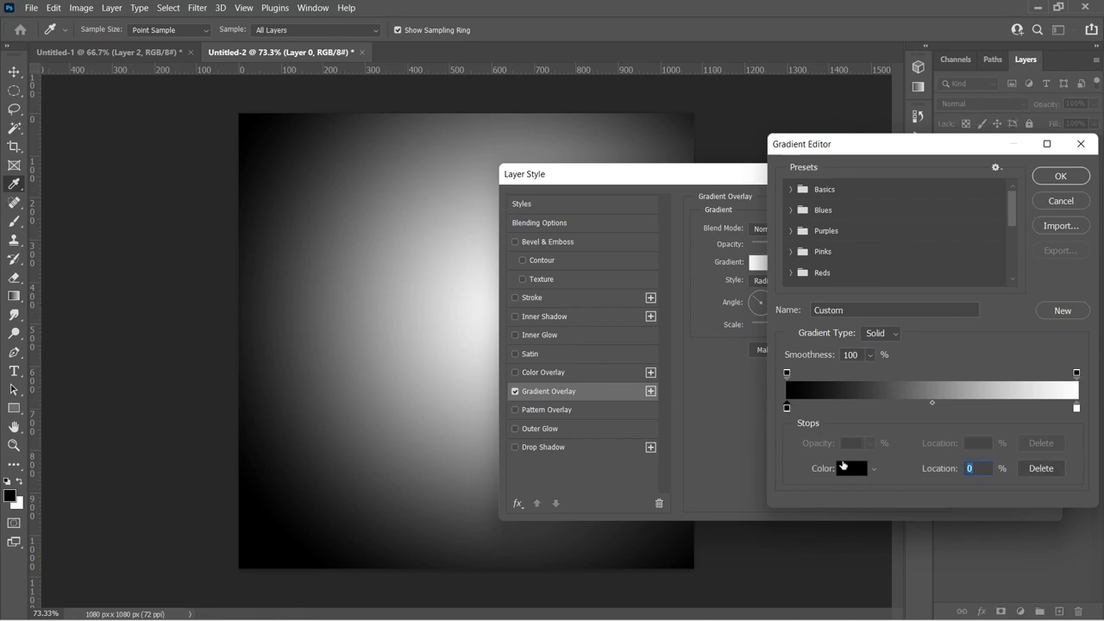
left_click(842, 466)
left_click_drag(657, 513, 657, 495)
left_click(631, 339)
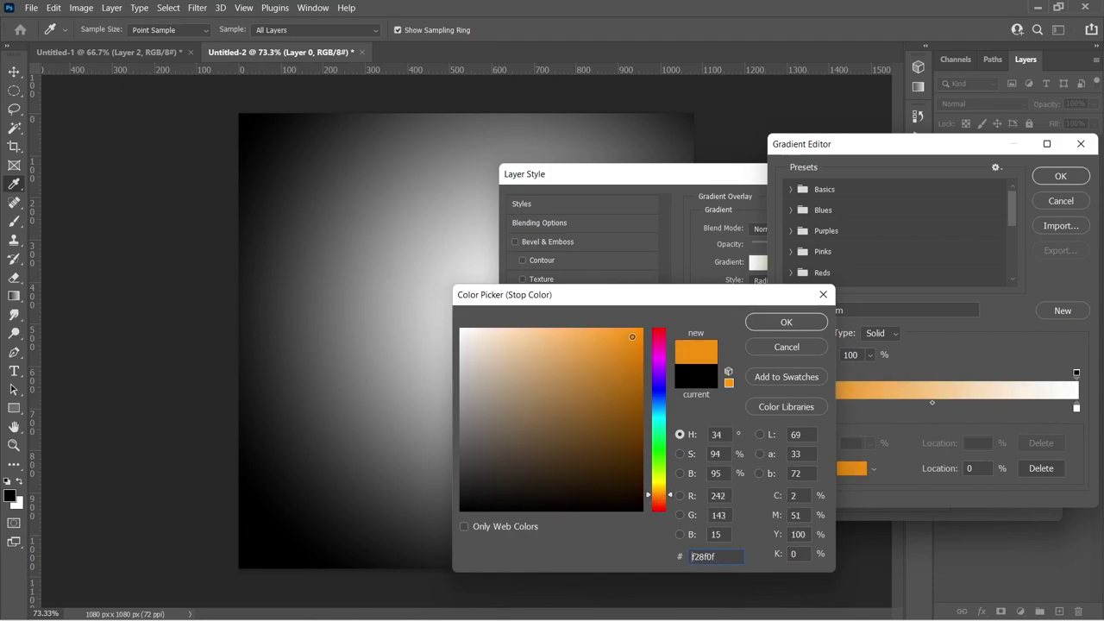
left_click(784, 324)
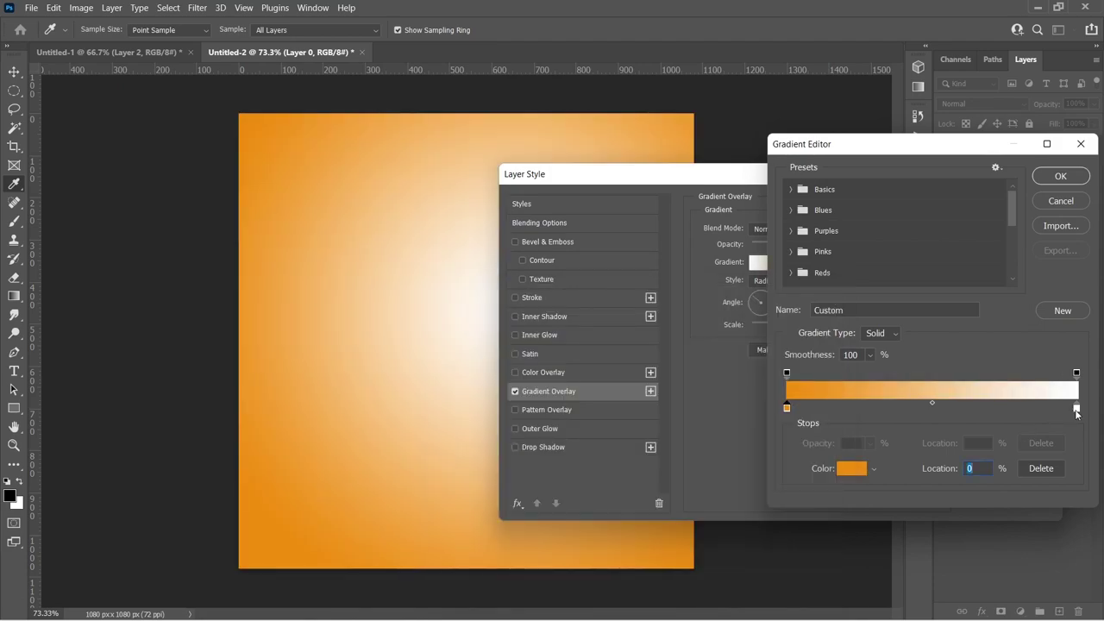
Step: Change the gradient's white colour stop to light yellow-orange f7d07d and accept the gradient
left_click(1076, 408)
left_click(854, 472)
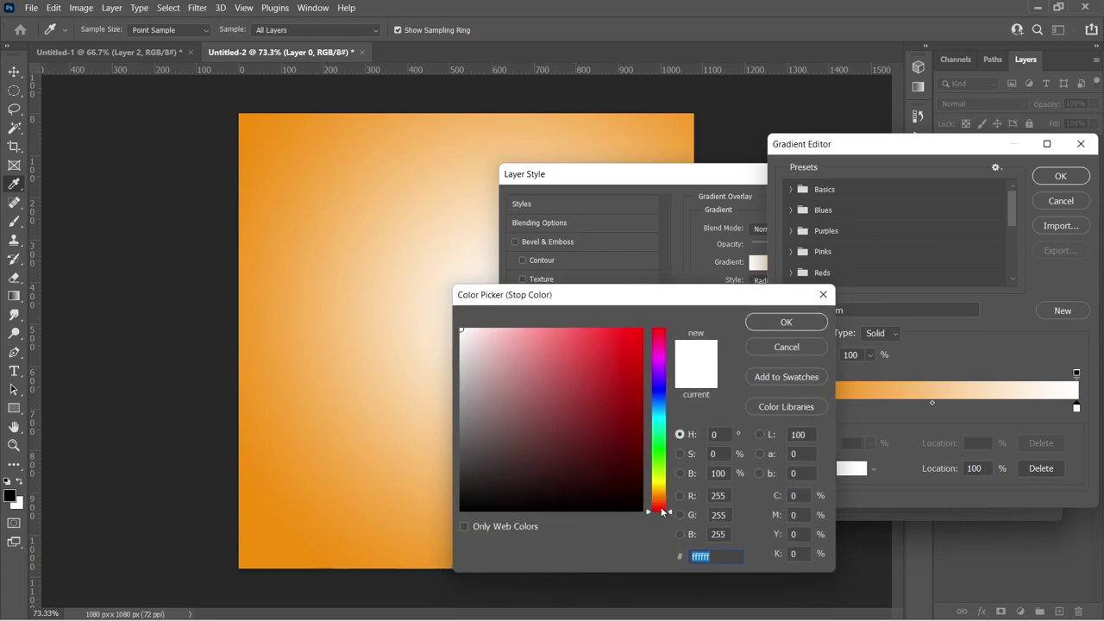
left_click_drag(664, 511, 665, 491)
left_click(550, 332)
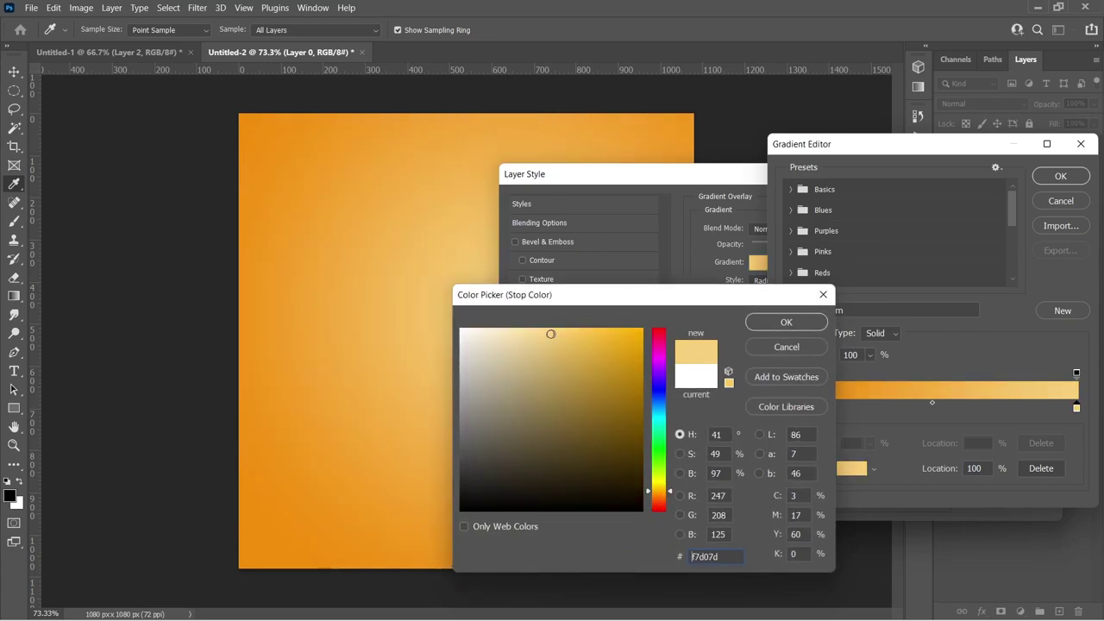
left_click(786, 321)
left_click(1061, 175)
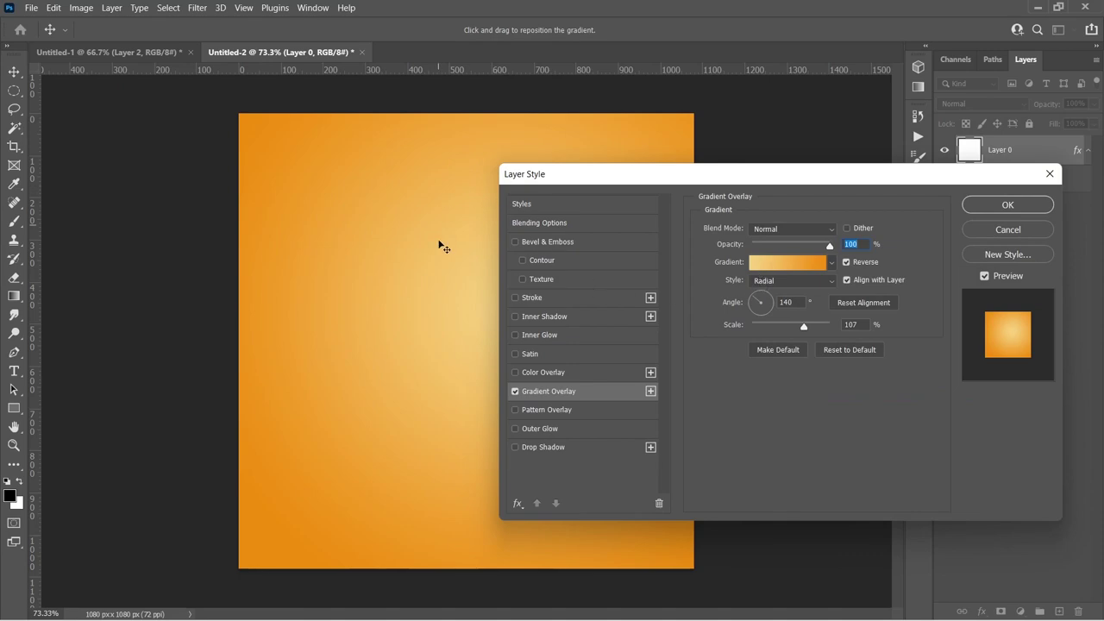
Step: Try the Linear style for the gradient overlay at angles of 21°, 9°, -97° and -176°
left_click(811, 280)
left_click(781, 285)
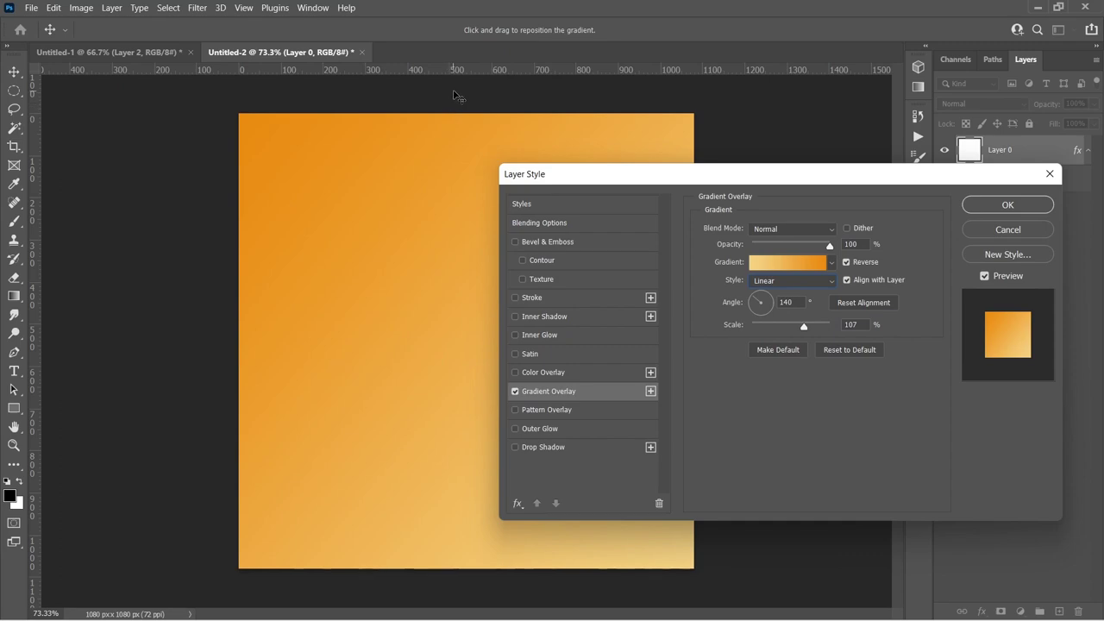
left_click(761, 300)
left_click(771, 303)
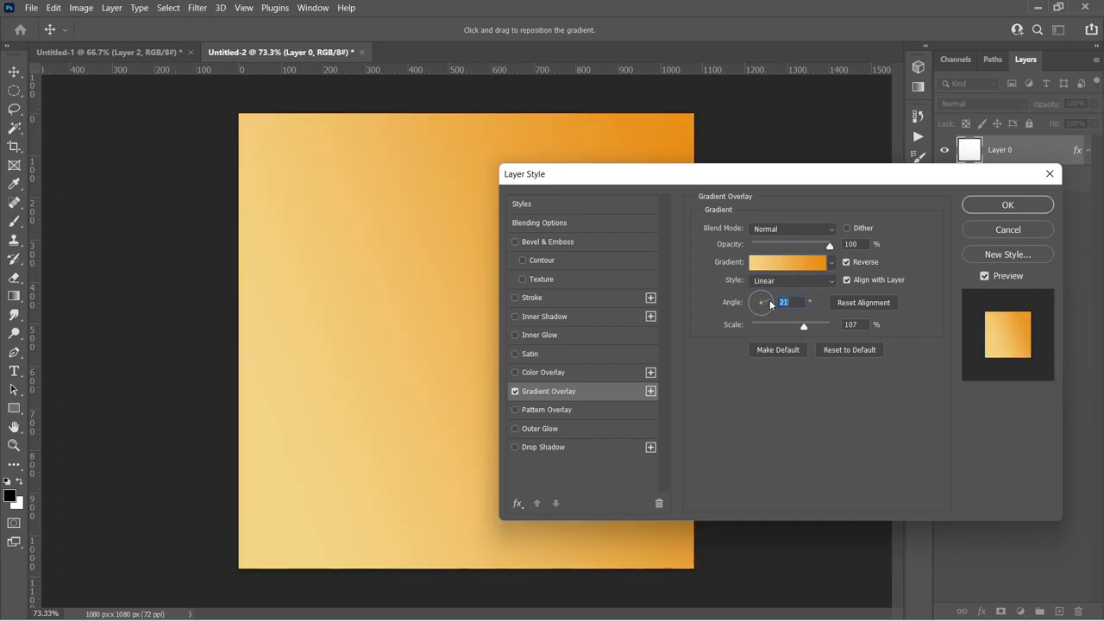
left_click(771, 302)
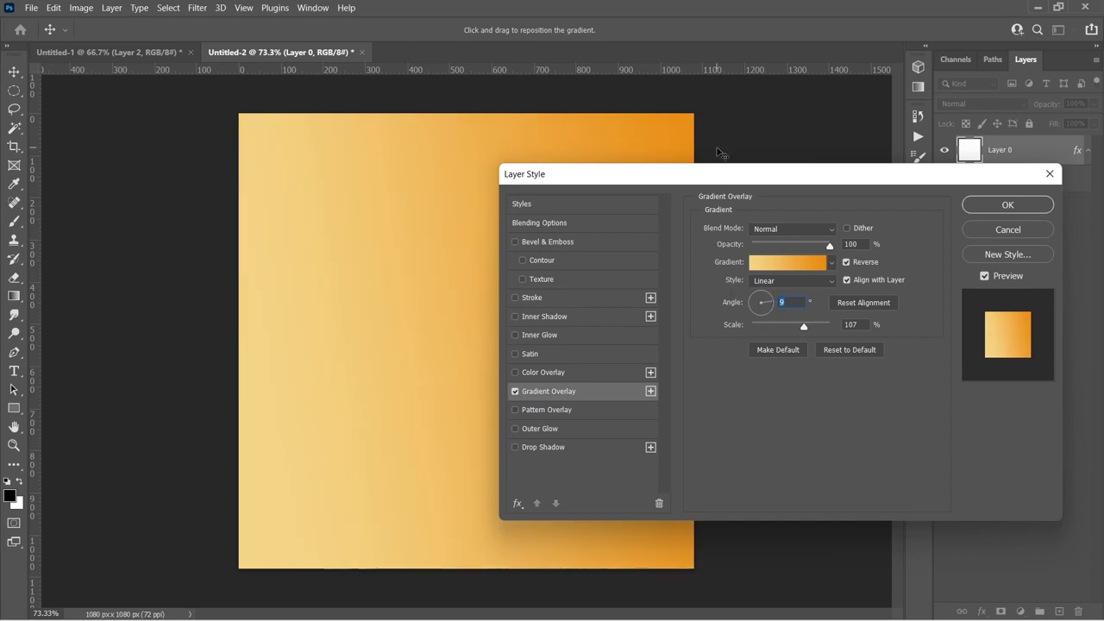
left_click(760, 320)
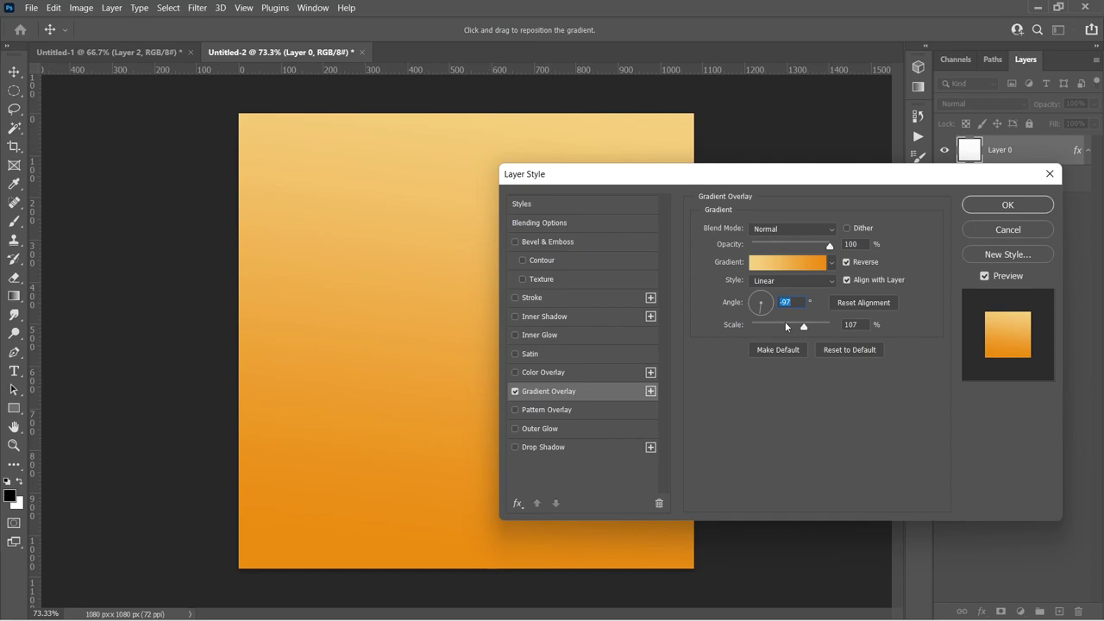
left_click(752, 304)
Step: Set the gradient overlay to Radial style with an angle of -87° and a scale of 101%, and apply it
left_click(773, 281)
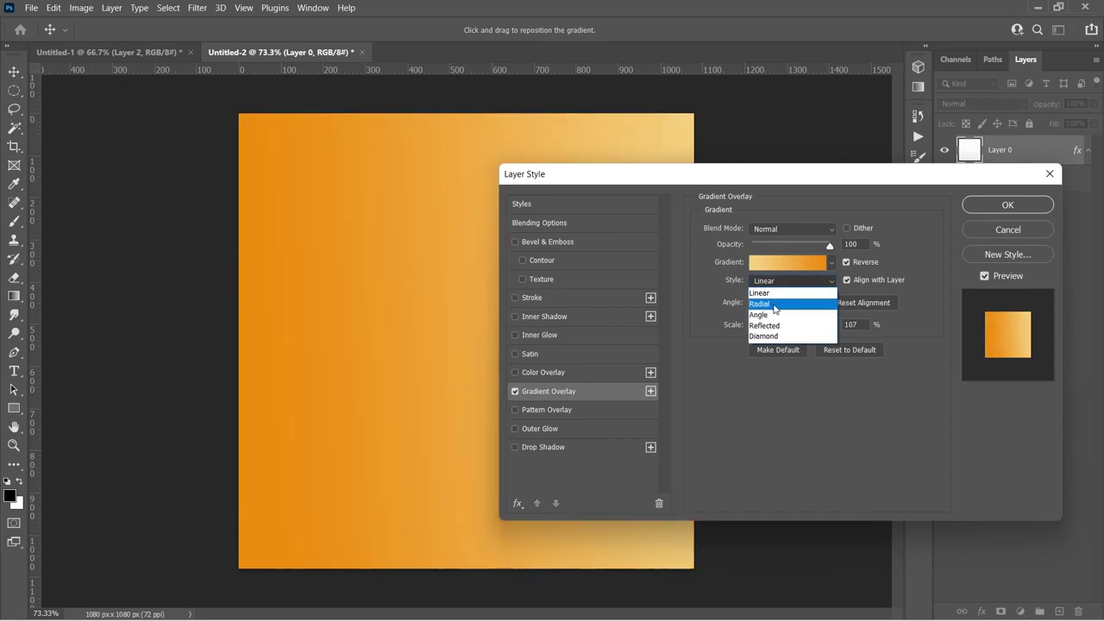
left_click(775, 304)
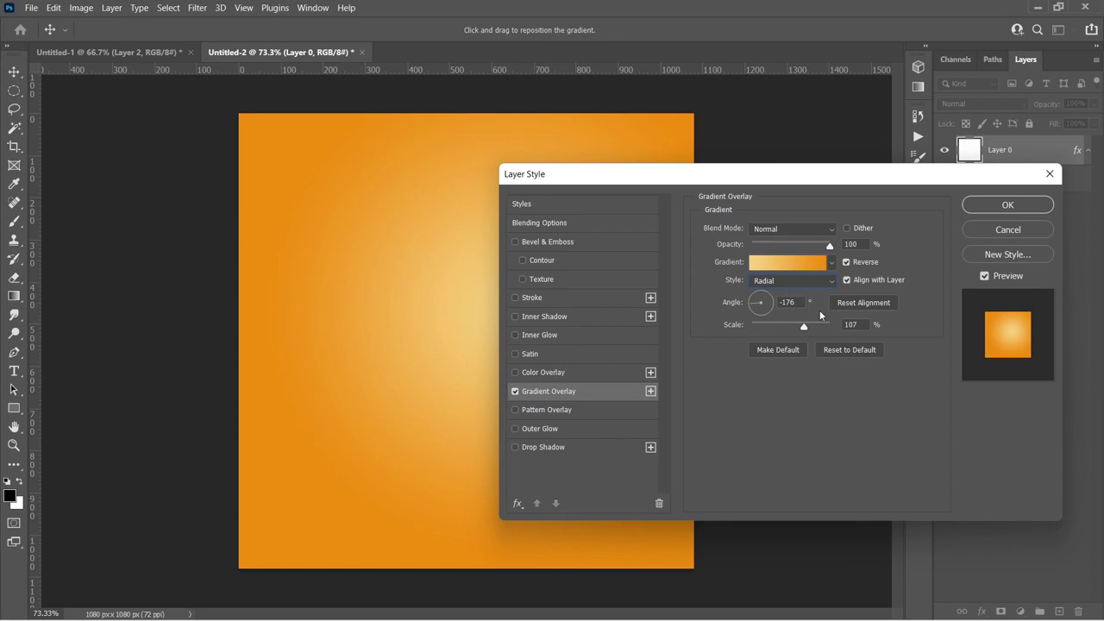
mouse_move(796, 328)
left_mouse_down()
mouse_move(769, 328)
mouse_move(814, 328)
mouse_move(770, 326)
mouse_move(800, 326)
left_mouse_up()
left_click(761, 312)
left_click_drag(847, 183, 733, 156)
left_click(873, 178)
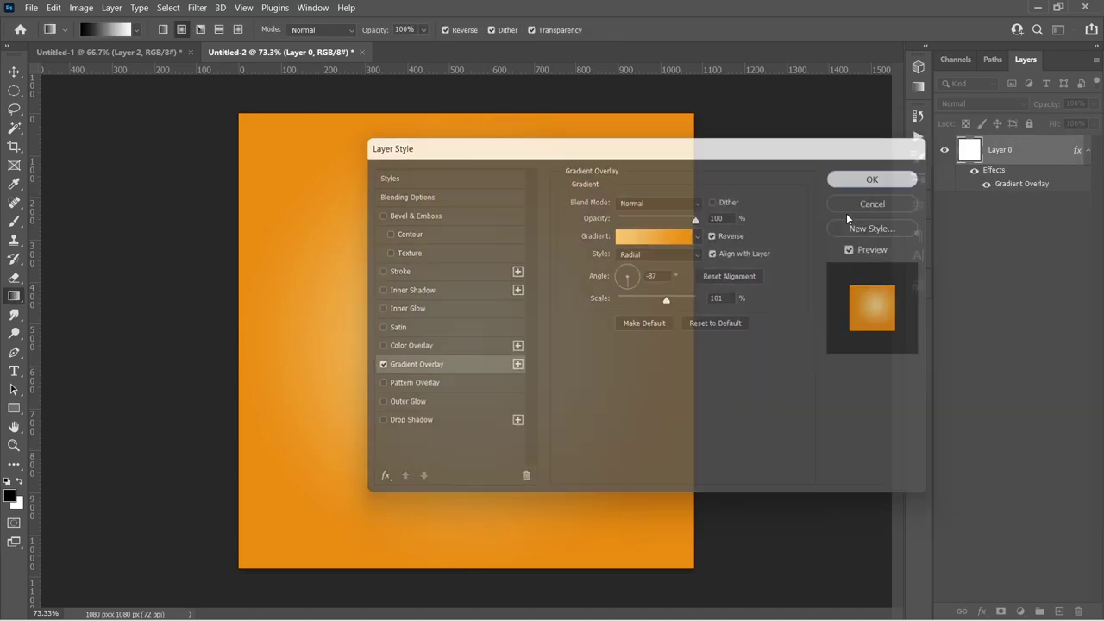
Step: Copy the whole orange from Untitled-1 into the Untitled-2 document, placing it on the gradient background
key("ctrl+Tab")
key("v")
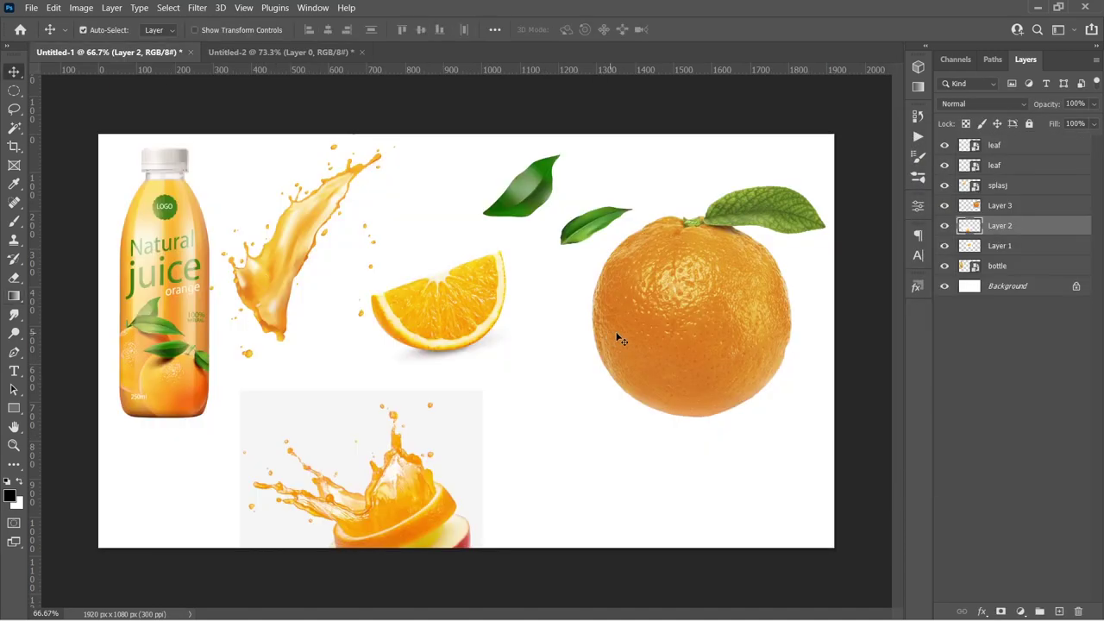
left_click_drag(705, 321, 491, 401)
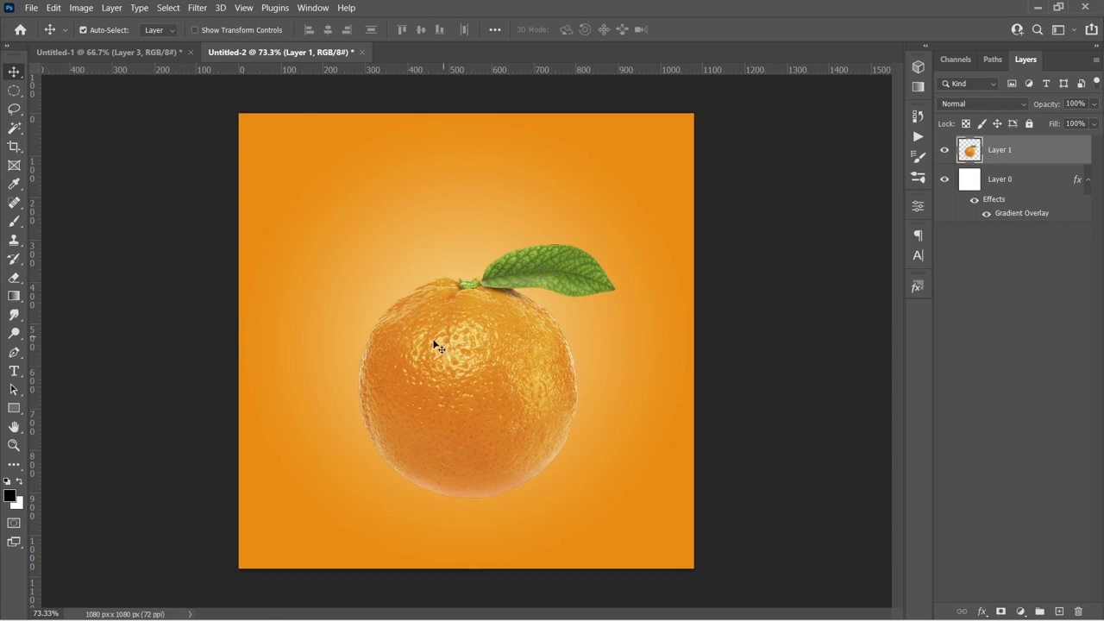
Step: Erase the large leaf attached to the orange with the 150 px Eraser, leaving the stem
key("e")
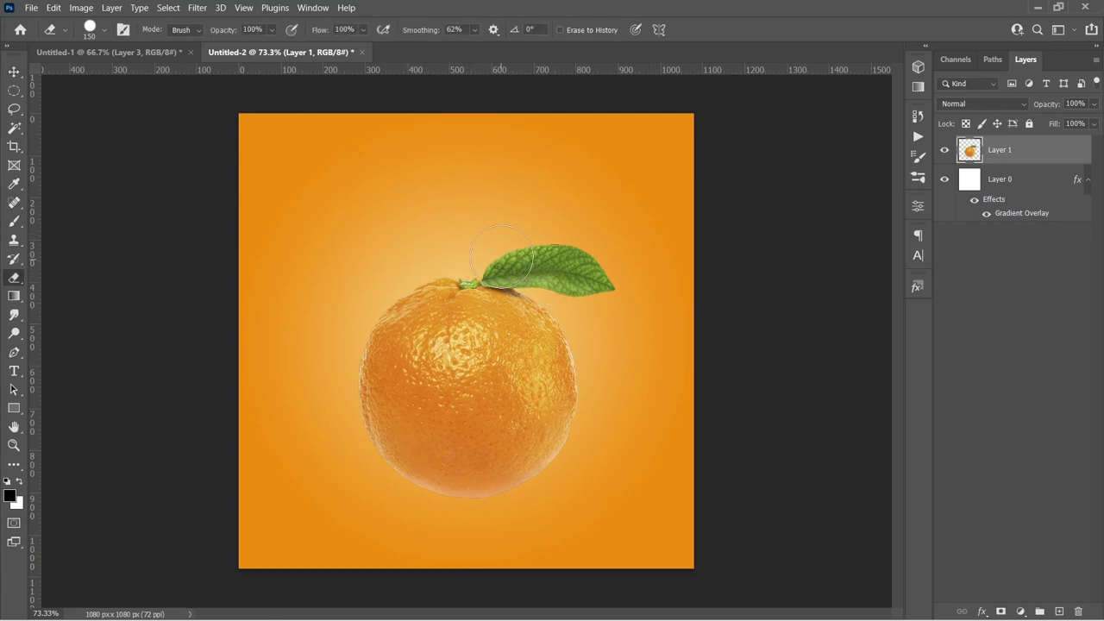
mouse_move(508, 237)
left_mouse_down()
mouse_move(547, 239)
mouse_move(595, 263)
left_mouse_up()
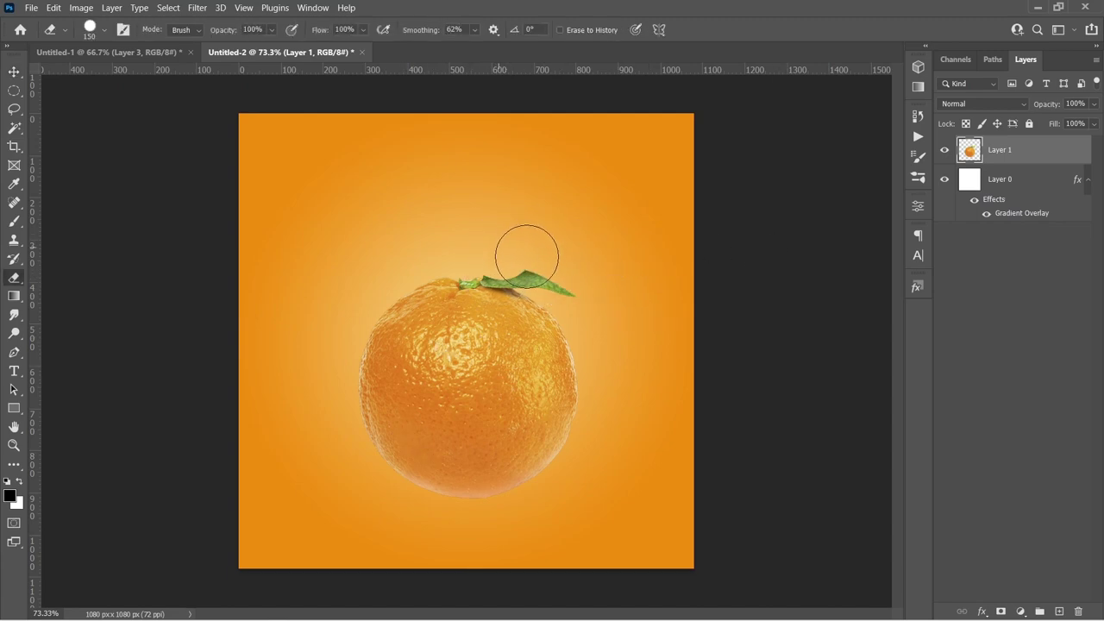
left_click_drag(525, 249, 586, 290)
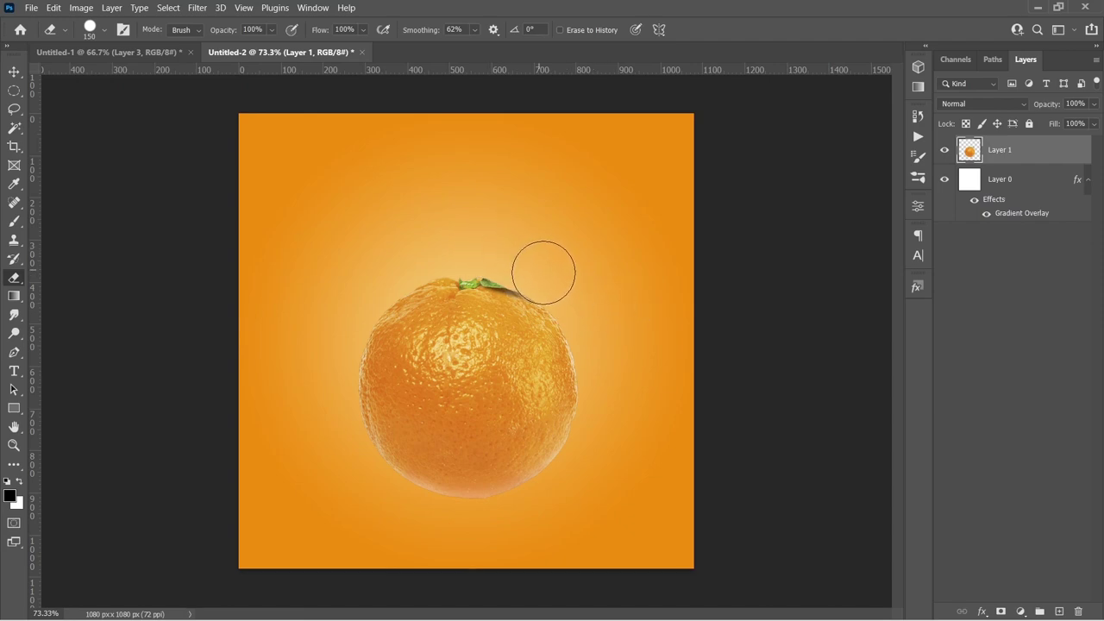
Step: Centre the orange horizontally on the canvas at X 540 px using Free Transform
key("ctrl+t")
left_click_drag(525, 428, 518, 429)
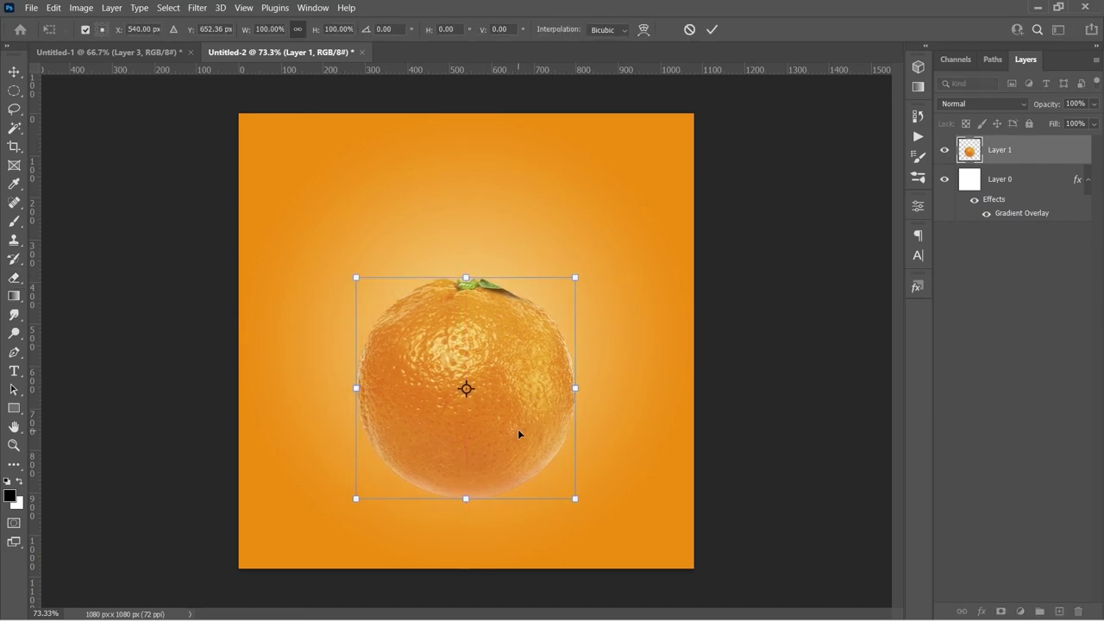
key("Return")
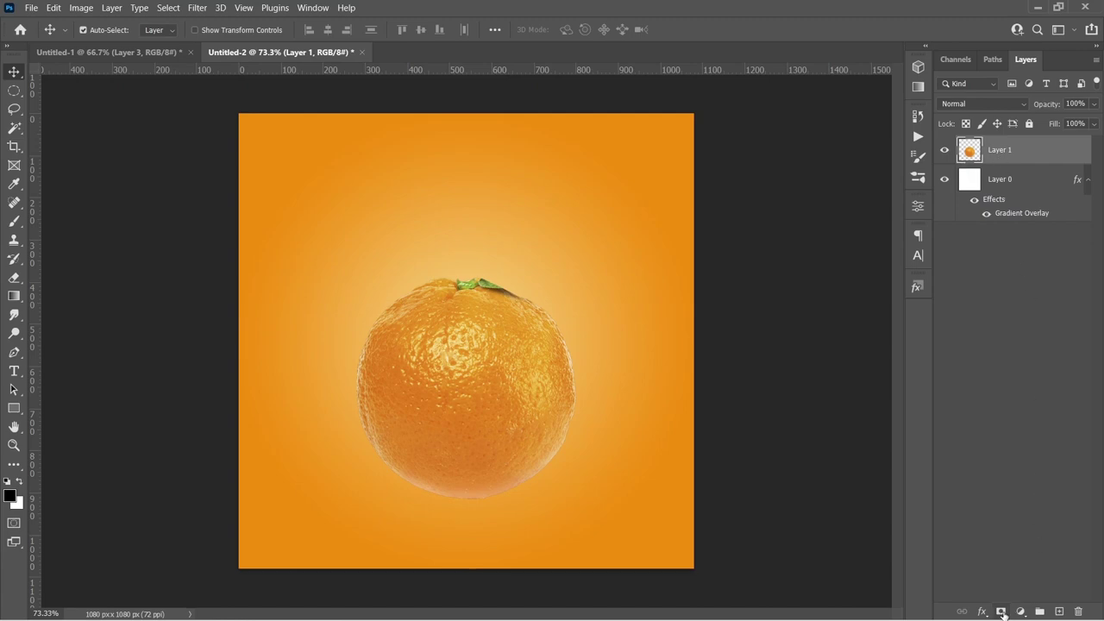
Step: Add a new layer clipped to the orange layer and prepare a Soft Round brush at 175 px for it
left_click(1060, 611)
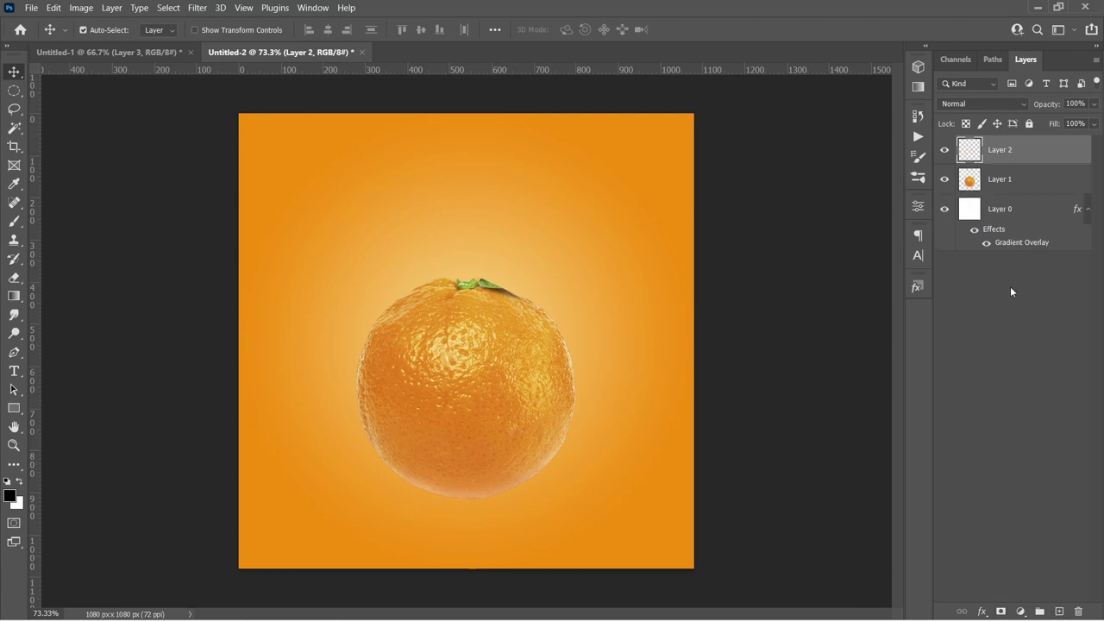
left_click(1010, 164, "alt")
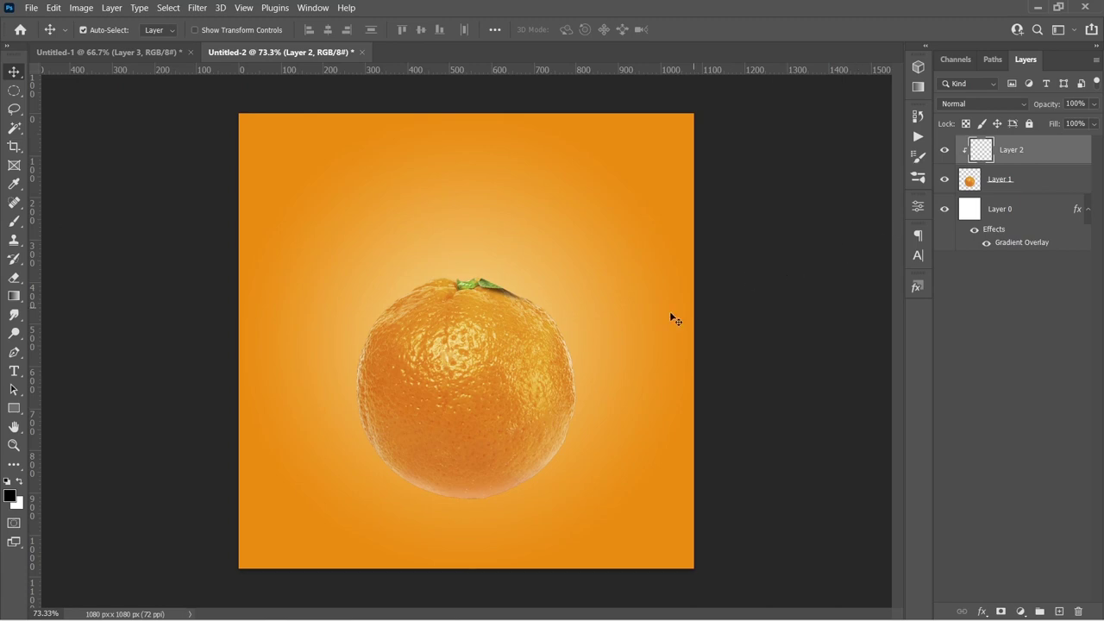
key("b")
left_click(93, 25)
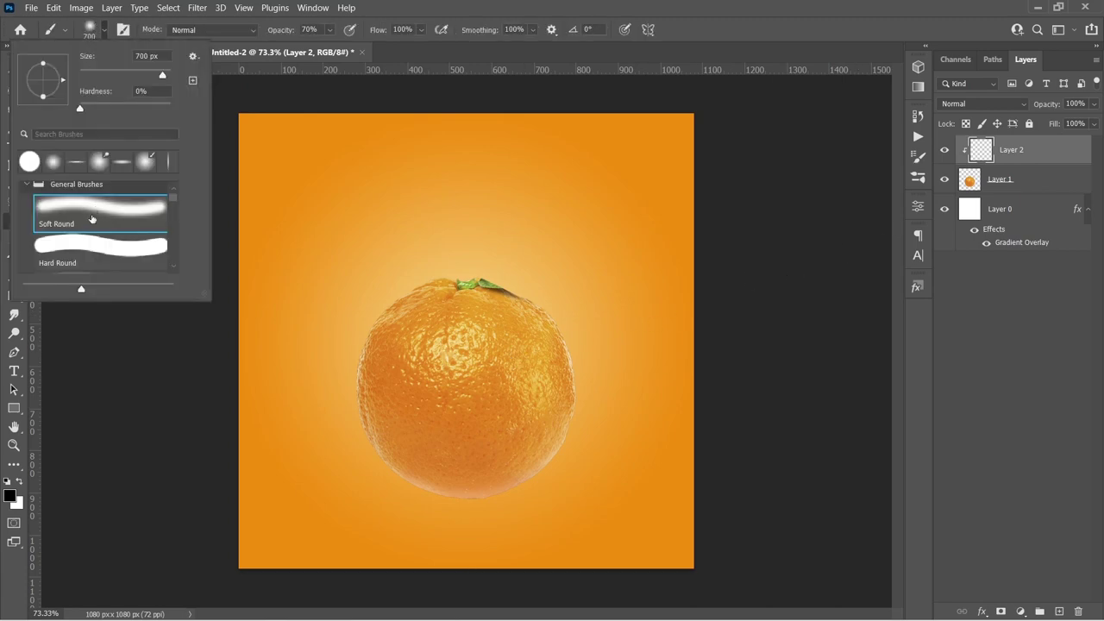
left_click(92, 220)
left_click(283, 351)
key("ctrl+z")
key("bracketleft")
key("bracketleft")
key("bracketleft")
key("bracketleft")
key("bracketleft")
key("bracketleft")
key("bracketleft")
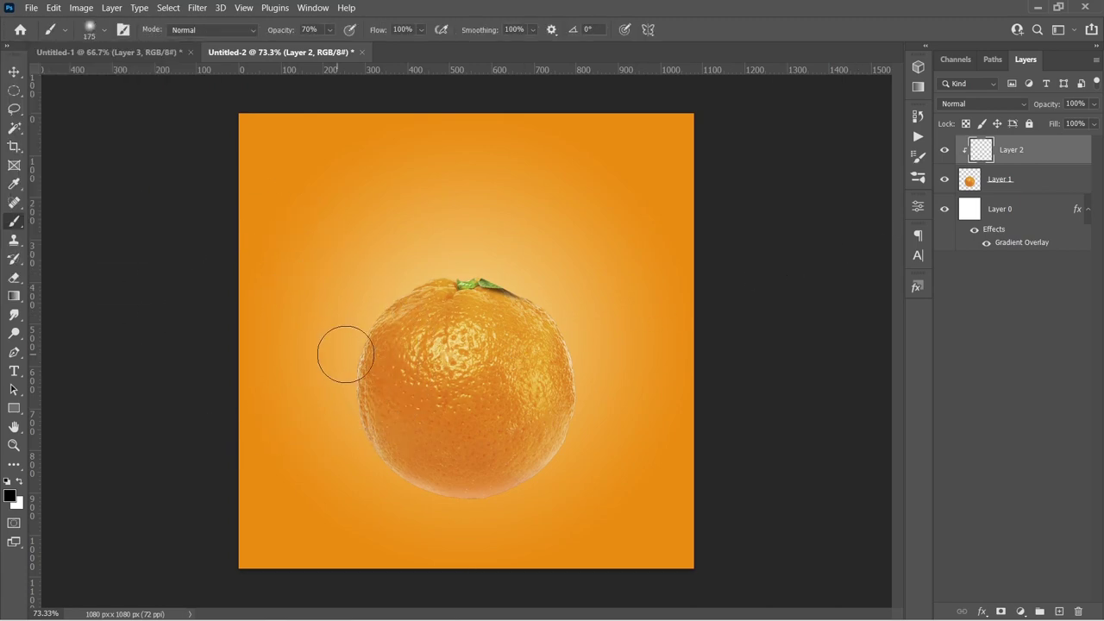
Step: Paint the orange's lower and side edges with a colour sampled from its peel and set the layer's blend mode to Multiply
left_click(376, 340, "alt")
mouse_move(405, 489)
left_mouse_down()
mouse_move(466, 509)
mouse_move(543, 497)
mouse_move(578, 452)
mouse_move(596, 394)
left_mouse_up()
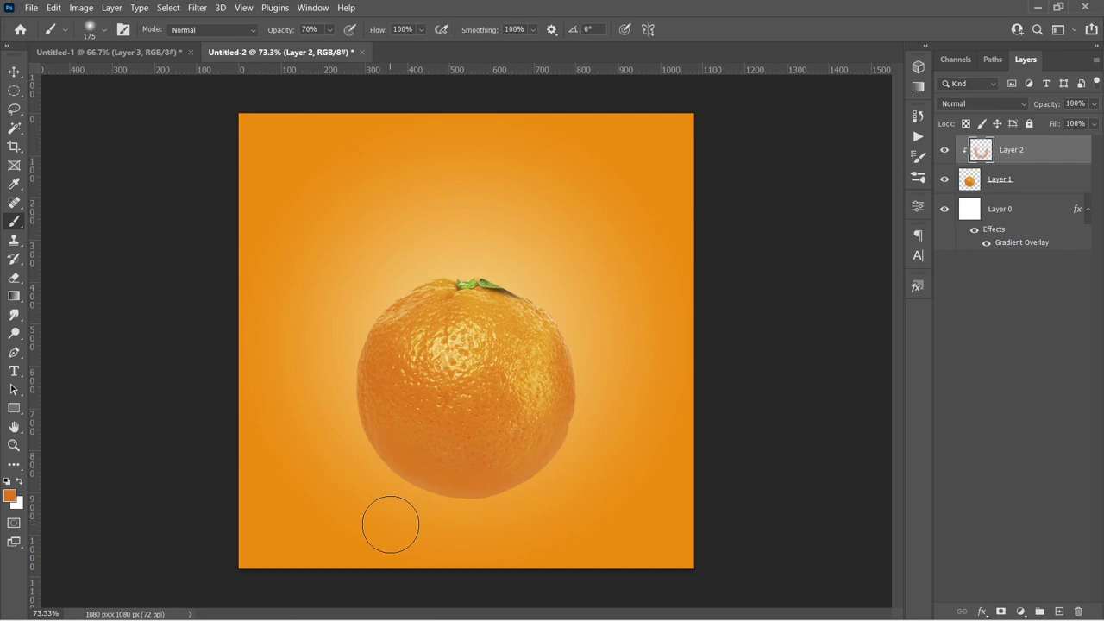
left_click(976, 103)
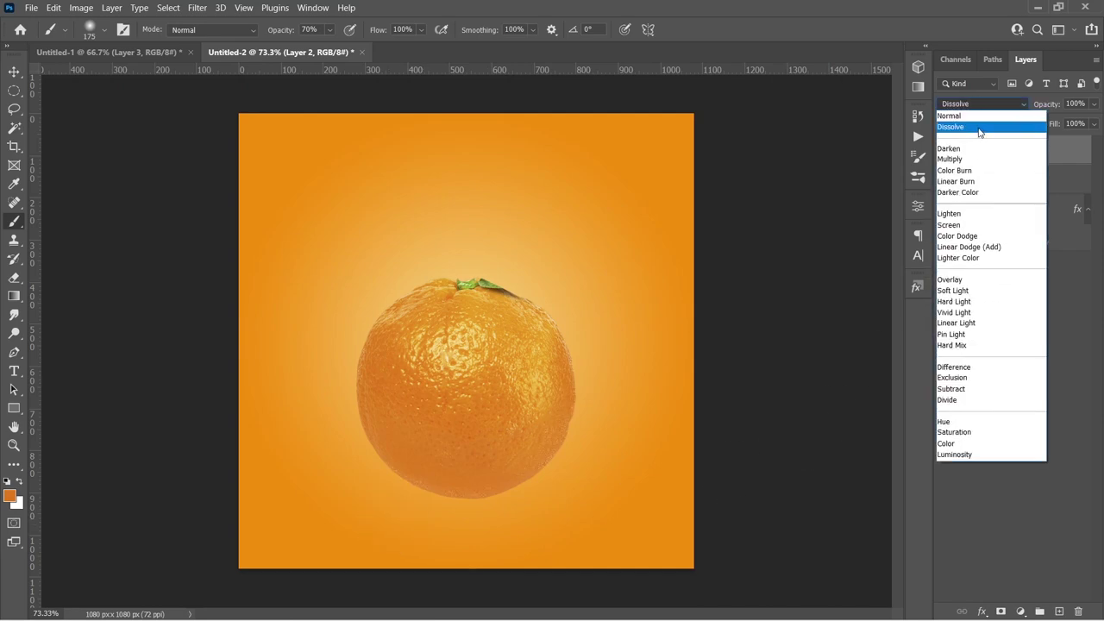
left_click(966, 160)
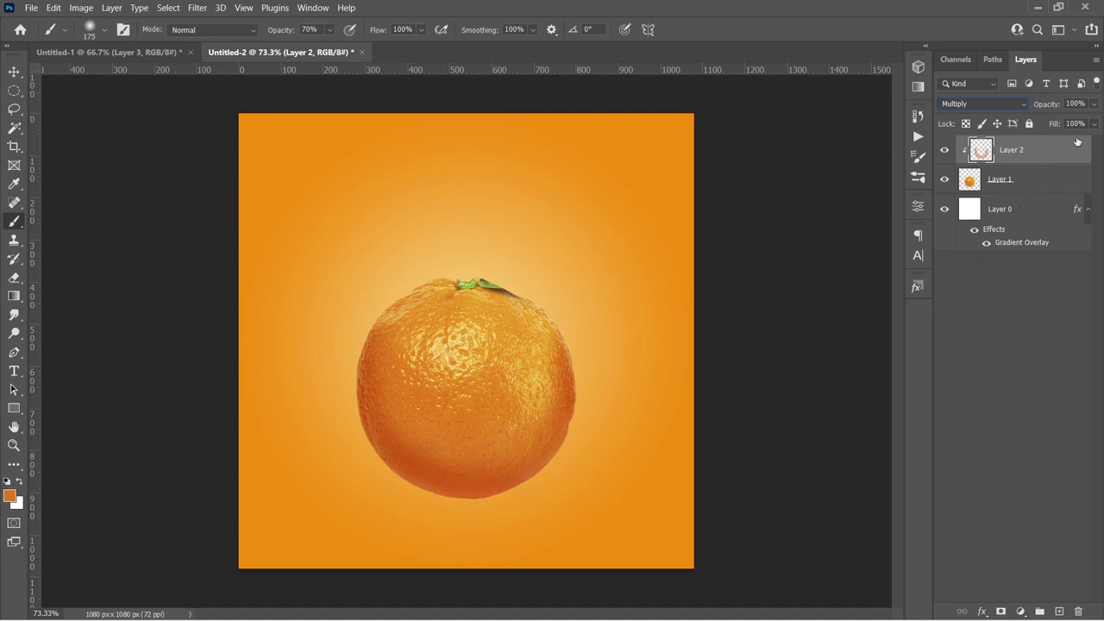
Step: Soften the orange's shading by partly erasing it with a 150 px Soft Round eraser and setting its layer opacity to 60%
left_click(1093, 103)
left_click_drag(1094, 123, 1057, 123)
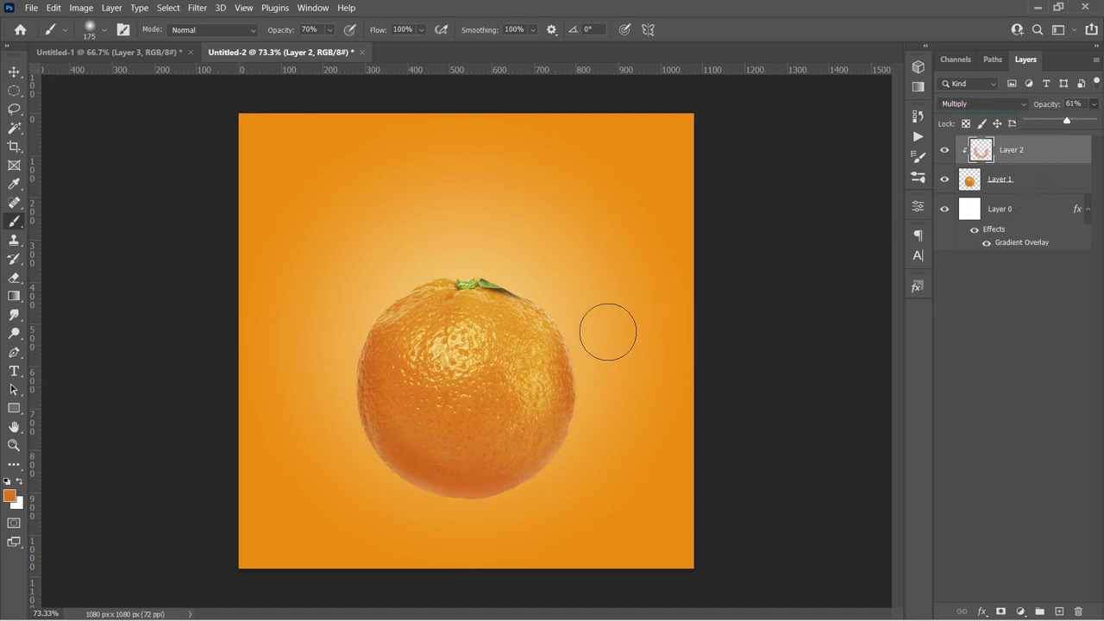
key("e")
left_click(94, 36)
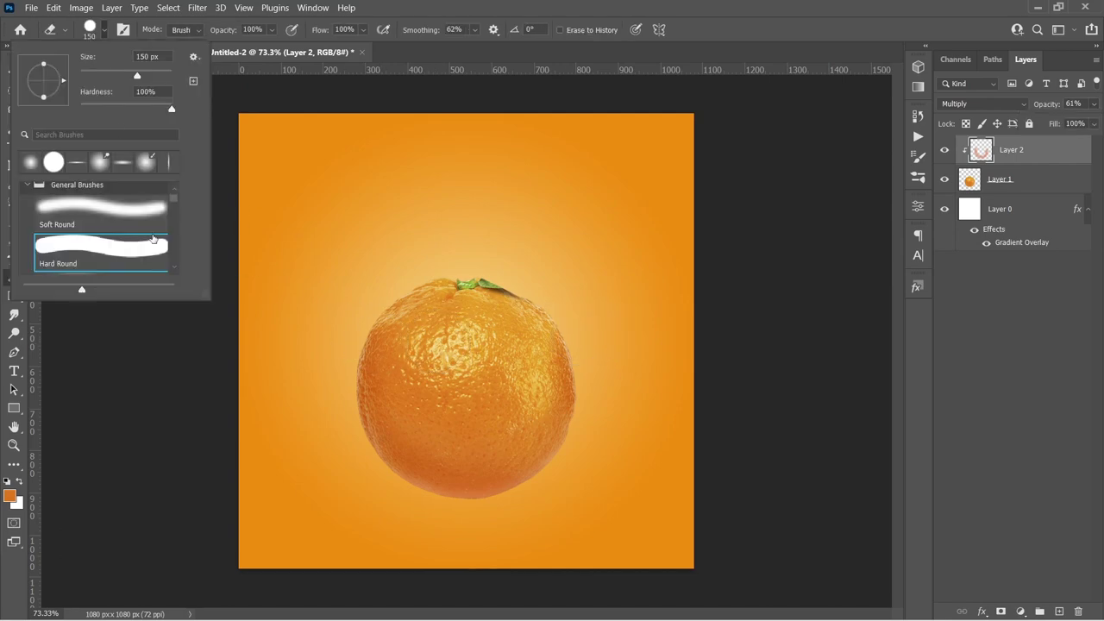
left_click(31, 162)
left_click(198, 376)
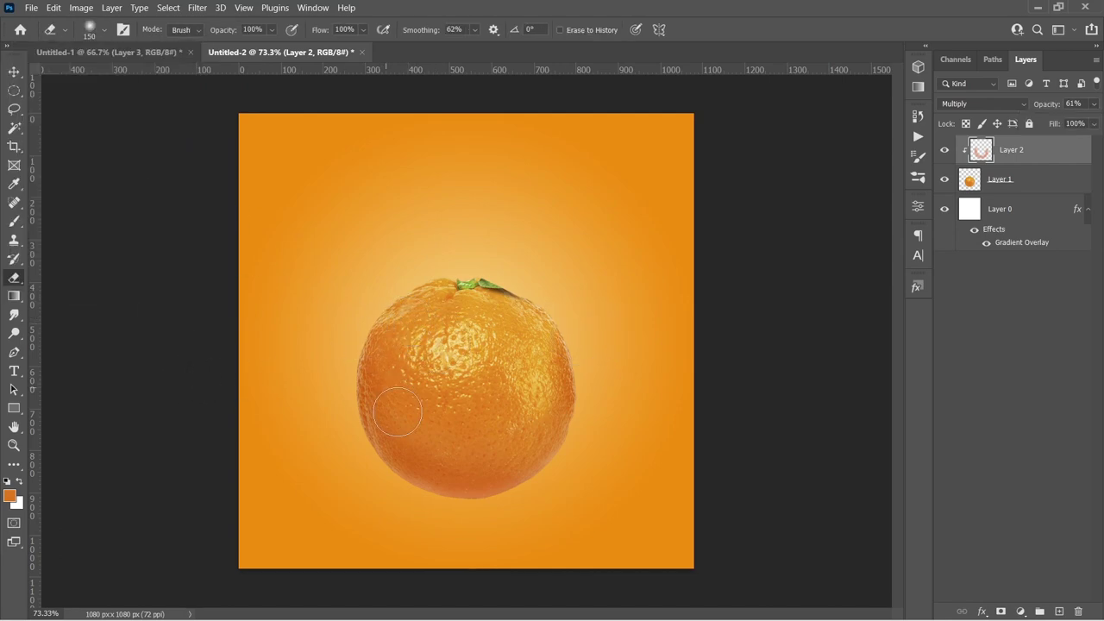
mouse_move(416, 440)
left_mouse_down()
mouse_move(496, 455)
mouse_move(525, 434)
mouse_move(453, 453)
mouse_move(502, 451)
mouse_move(529, 422)
mouse_move(551, 315)
mouse_move(539, 393)
mouse_move(543, 315)
mouse_move(545, 342)
left_mouse_up()
left_click(1094, 104)
left_click_drag(1067, 121, 1066, 121)
Step: Convert the orange and its clipped shading layer into one smart object and move it slightly down the canvas
left_click(1027, 182, "shift")
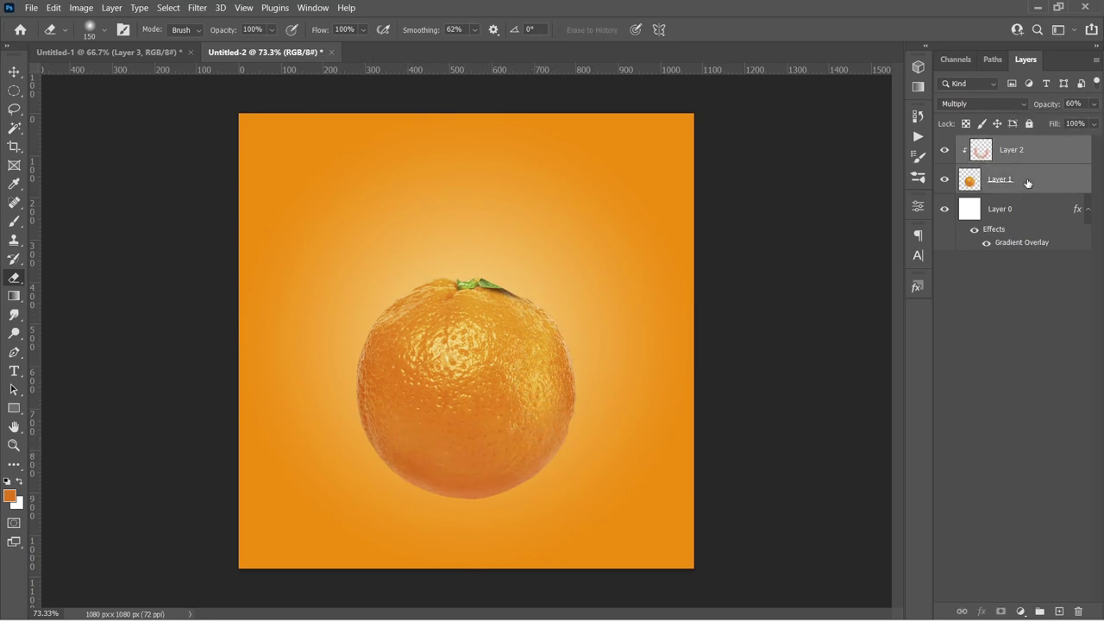
right_click(1027, 181)
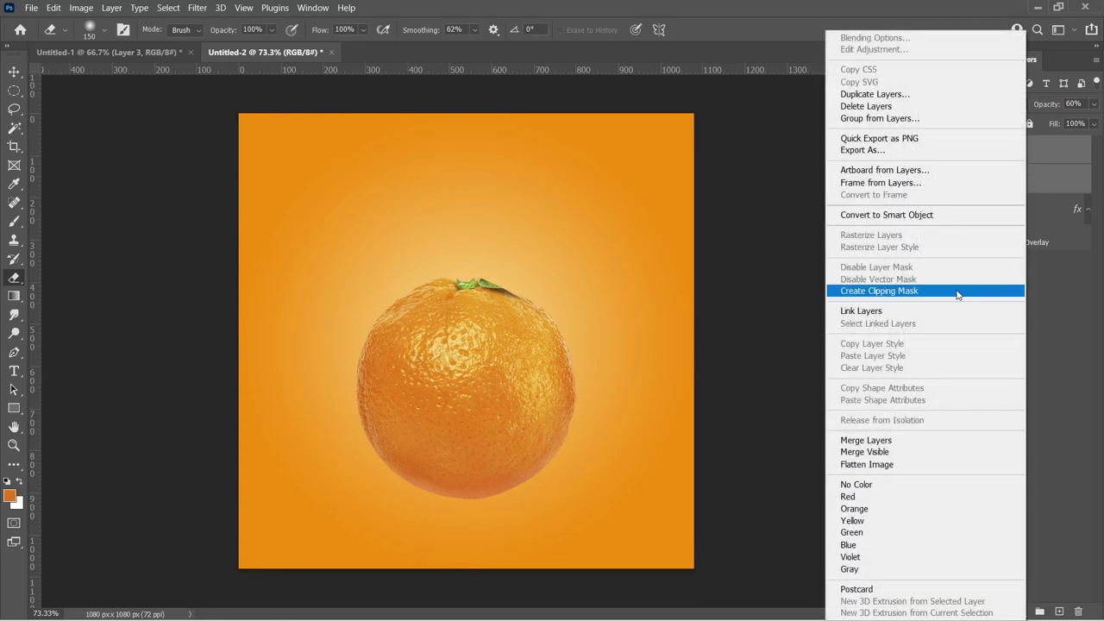
left_click(914, 218)
key("v")
left_click_drag(457, 345, 460, 352)
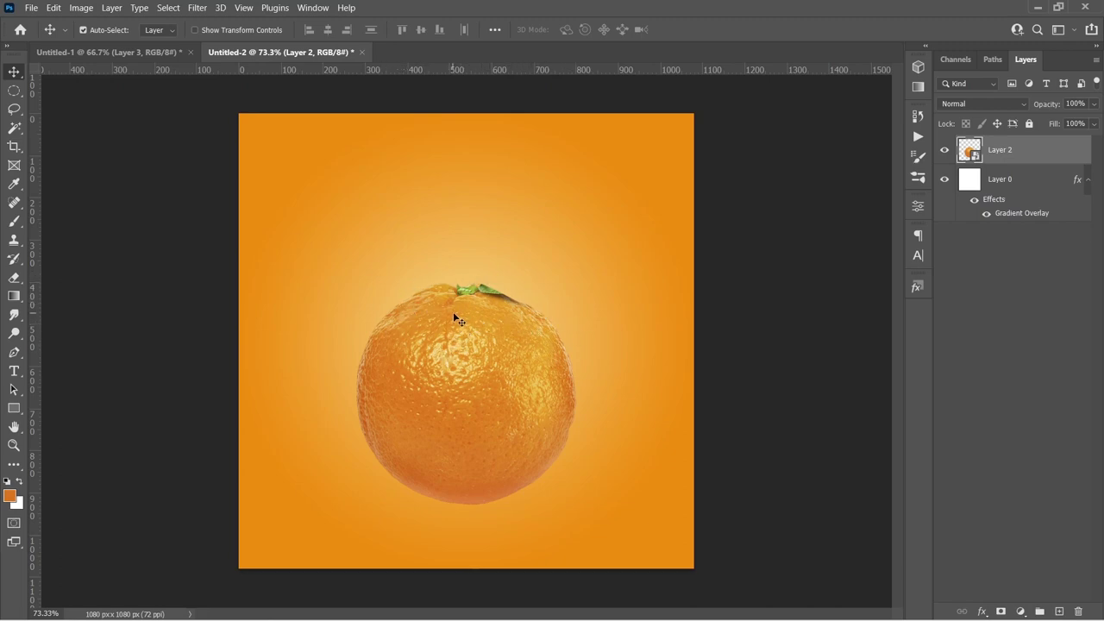
Step: Select a wide, flat ellipse across the upper part of the orange with the Elliptical Marquee tool
left_click(15, 91)
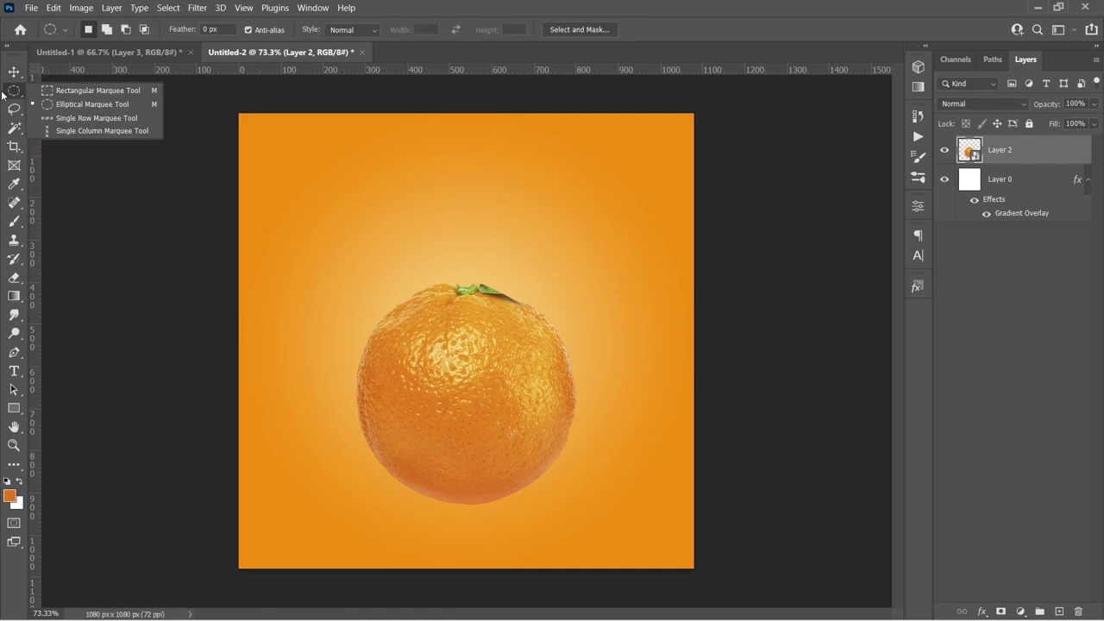
left_click(79, 105)
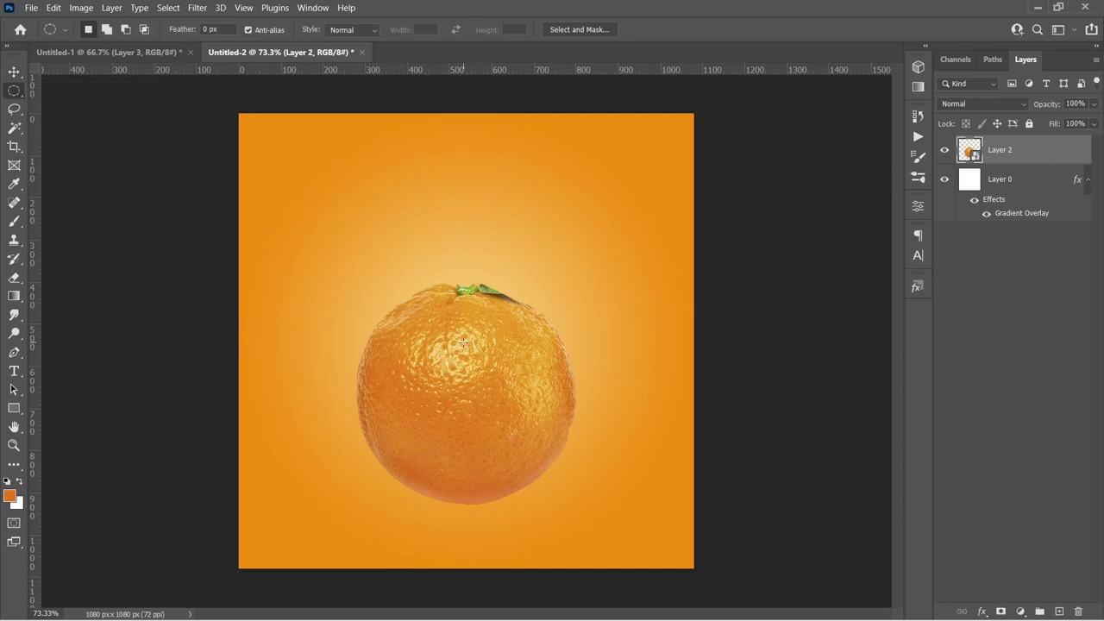
left_click_drag(463, 342, 560, 361)
Step: Transform the elliptical selection to 100.22% width and 101.14% height so its ends meet both sides of the orange
scroll(470, 344, "up", 9)
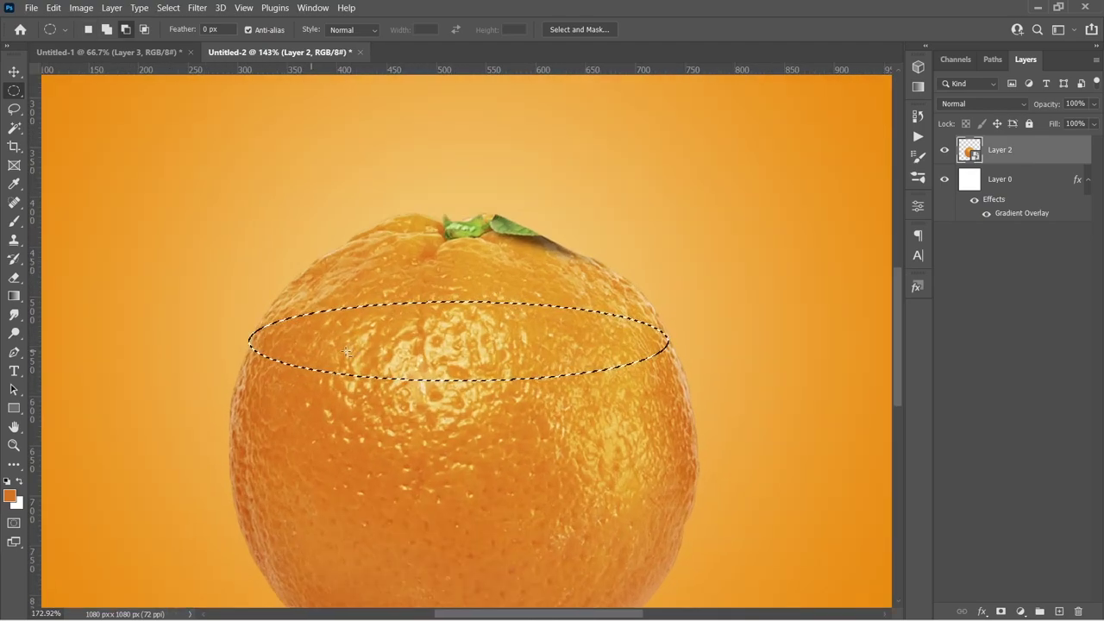
scroll(346, 351, "up", 1)
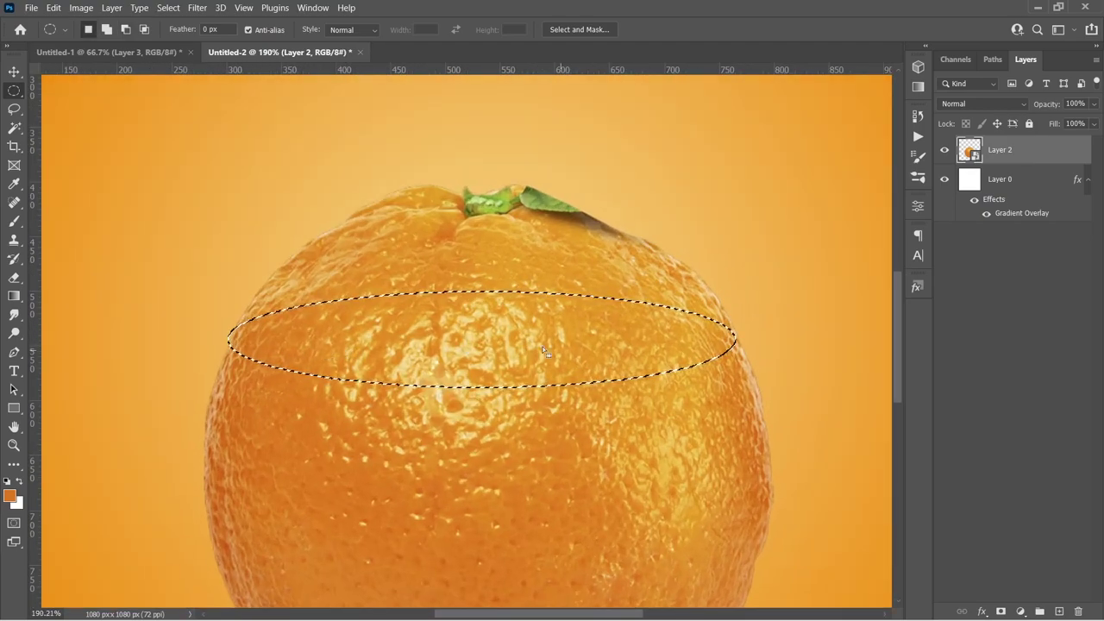
right_click(511, 342)
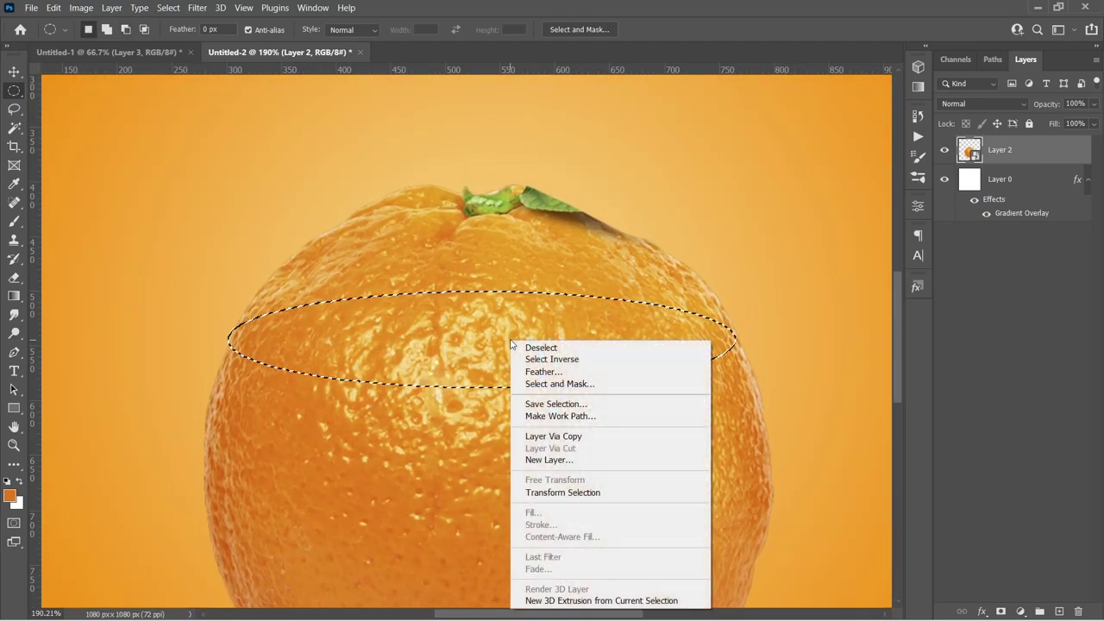
left_click(568, 493)
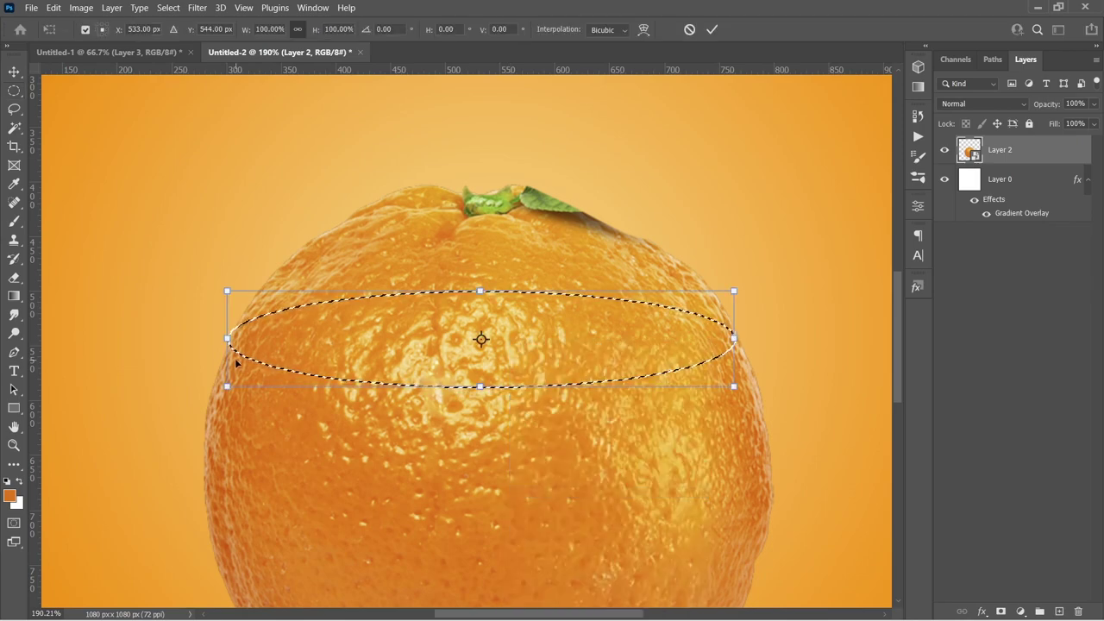
mouse_move(227, 339)
left_mouse_down()
mouse_move(213, 340)
mouse_move(231, 340)
left_mouse_up()
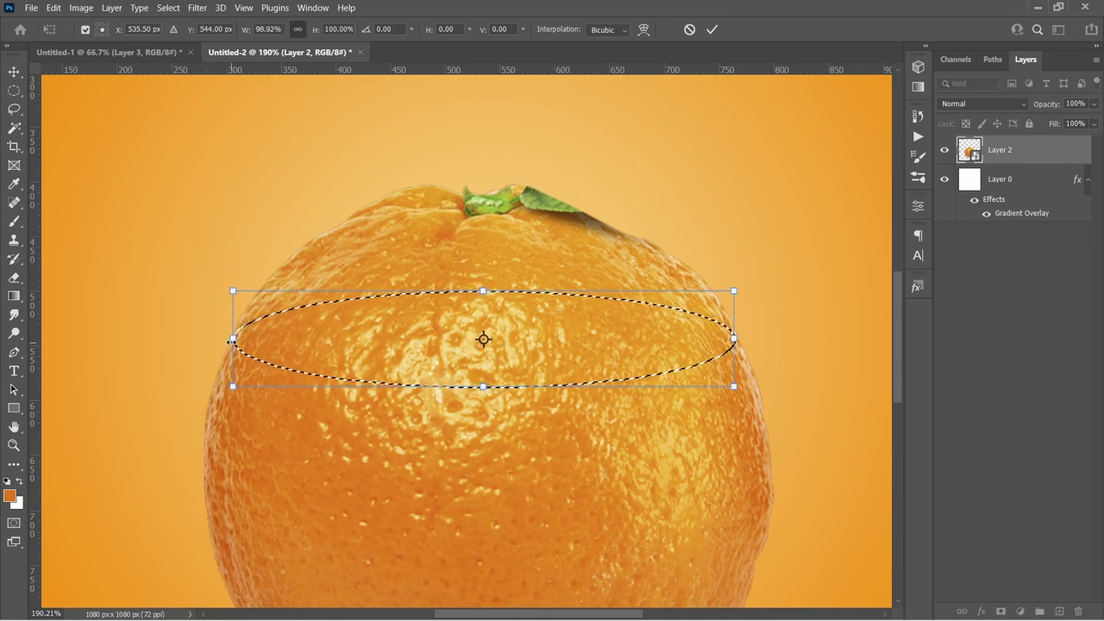
mouse_move(231, 340)
left_mouse_down()
mouse_move(205, 339)
mouse_move(230, 339)
left_mouse_up()
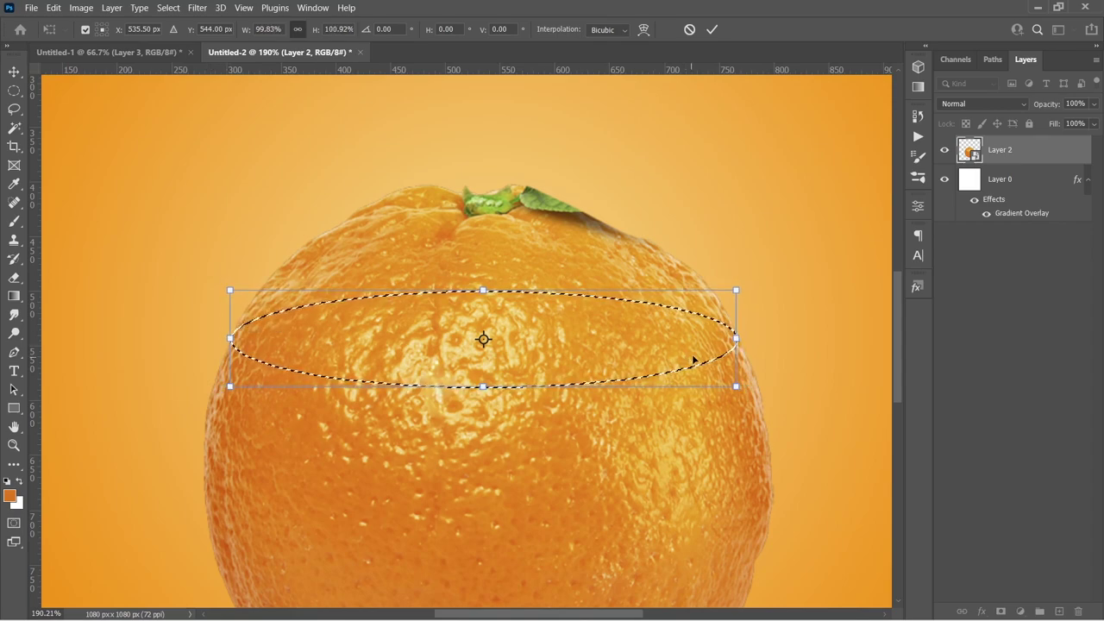
left_click_drag(735, 340, 737, 340)
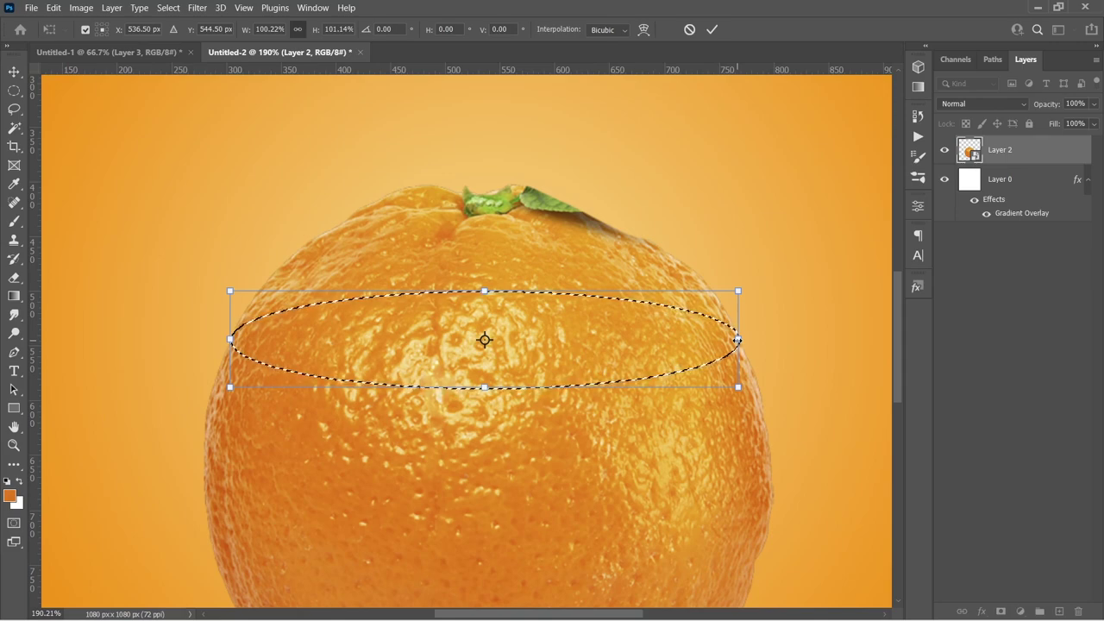
key("Return")
Step: Add an inverted layer mask to the orange so that the selected ellipse is hidden
key("ctrl+0")
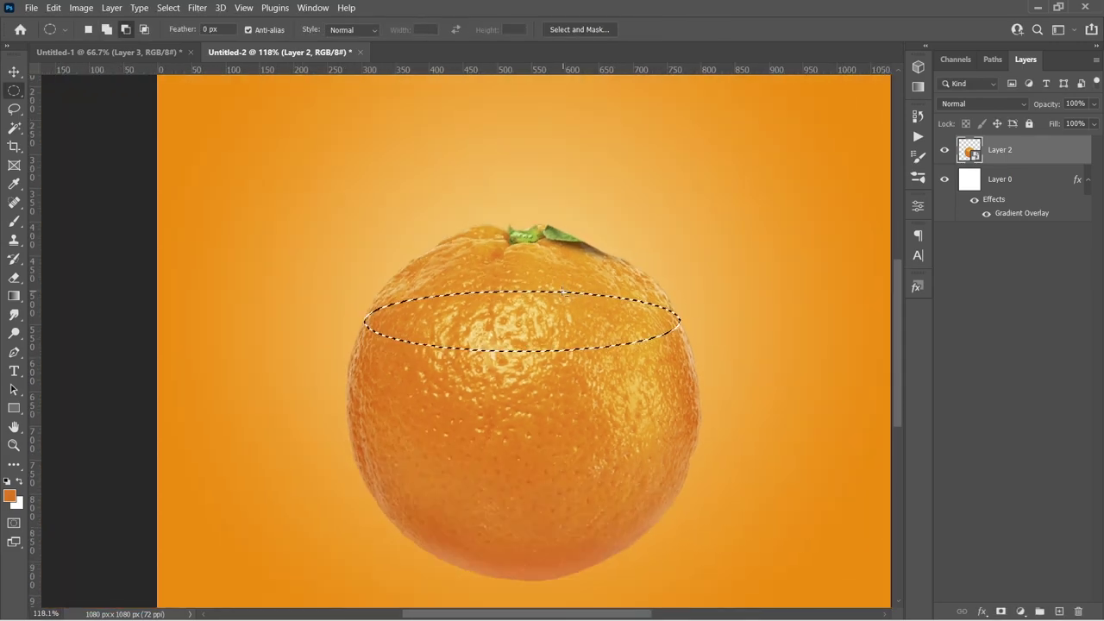
scroll(455, 336, "up", 1)
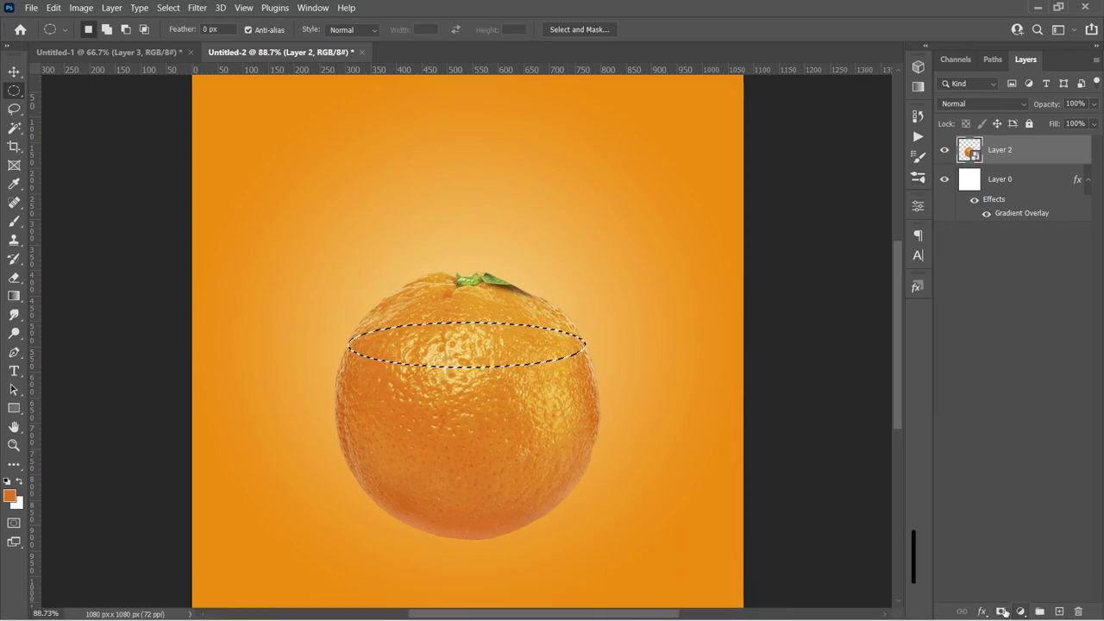
left_click(1002, 611)
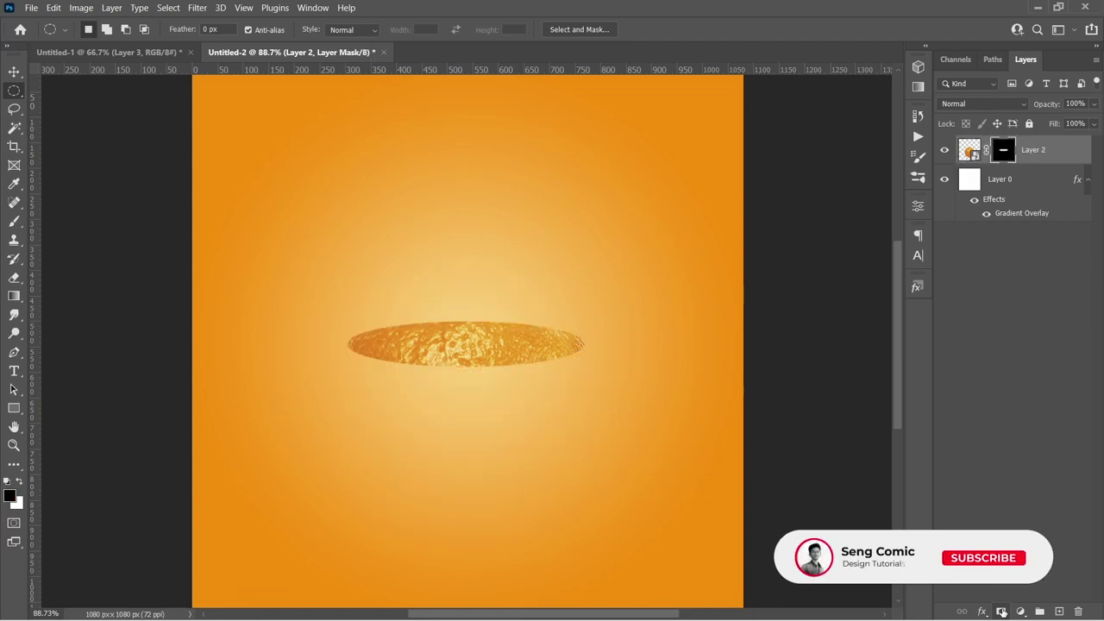
key("ctrl+z")
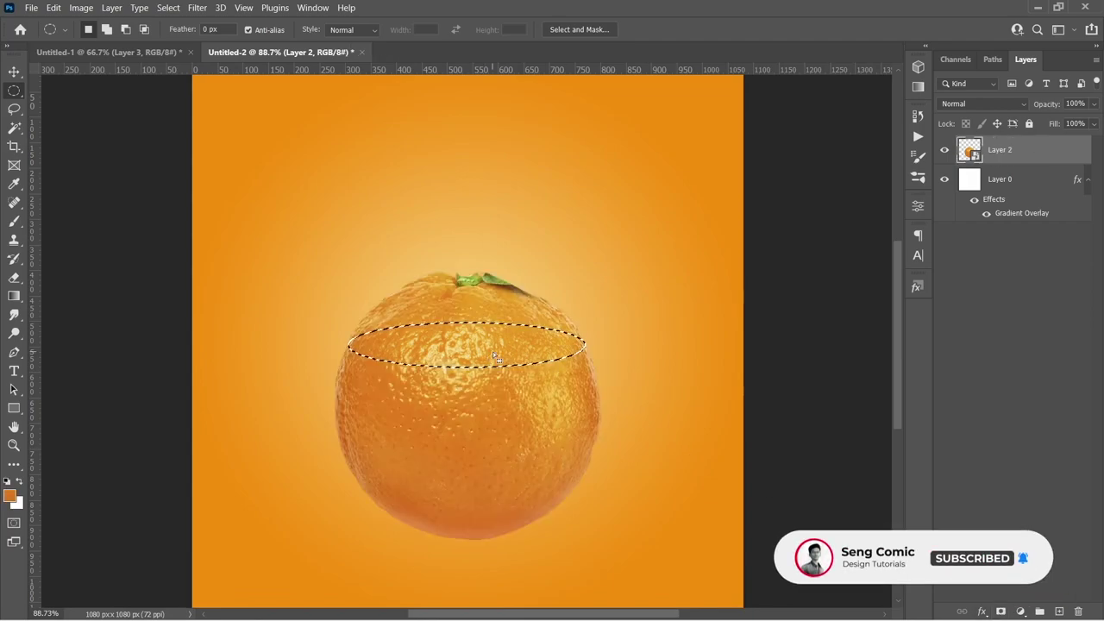
left_click(1001, 612, "alt")
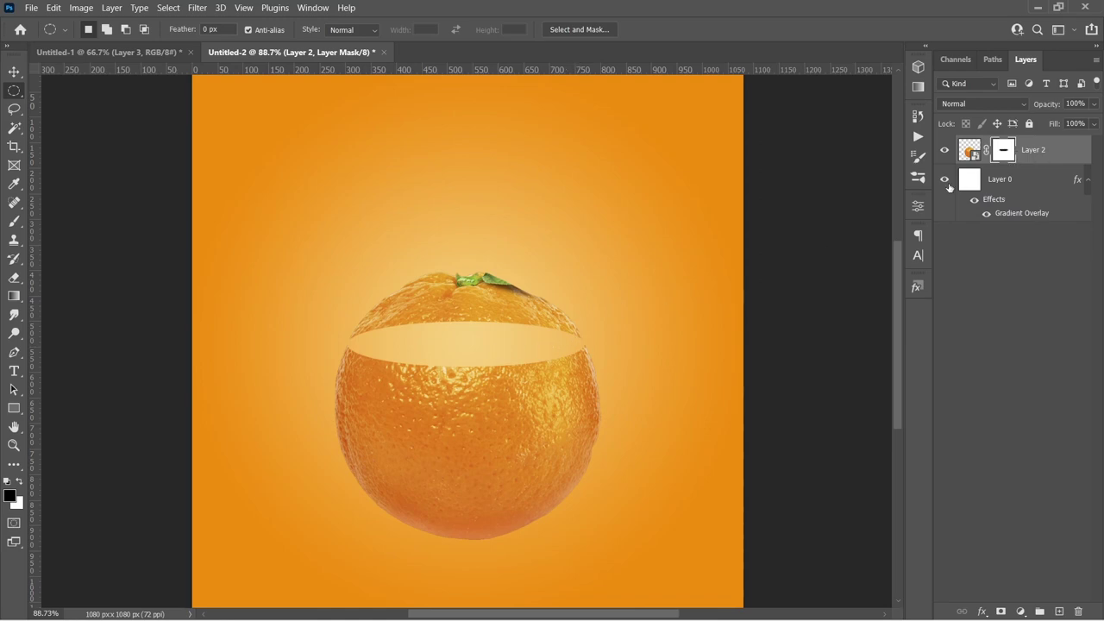
Step: Hide the orange's top above the elliptical cut by erasing on the layer mask with a 150 px Hard Round eraser and white foreground
key("e")
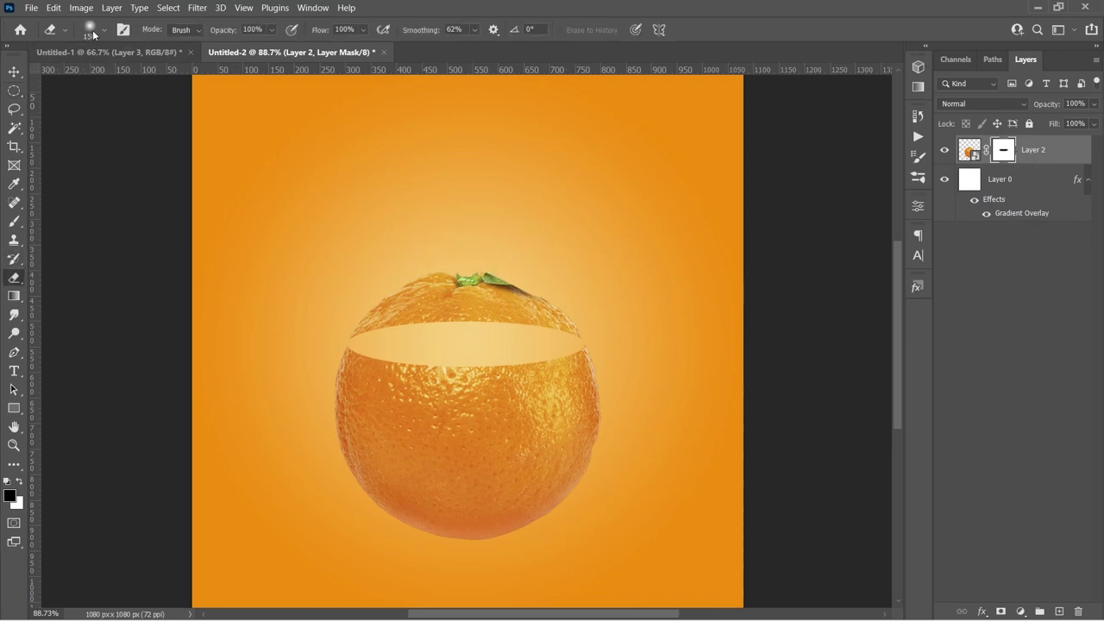
left_click(93, 35)
left_click(101, 248)
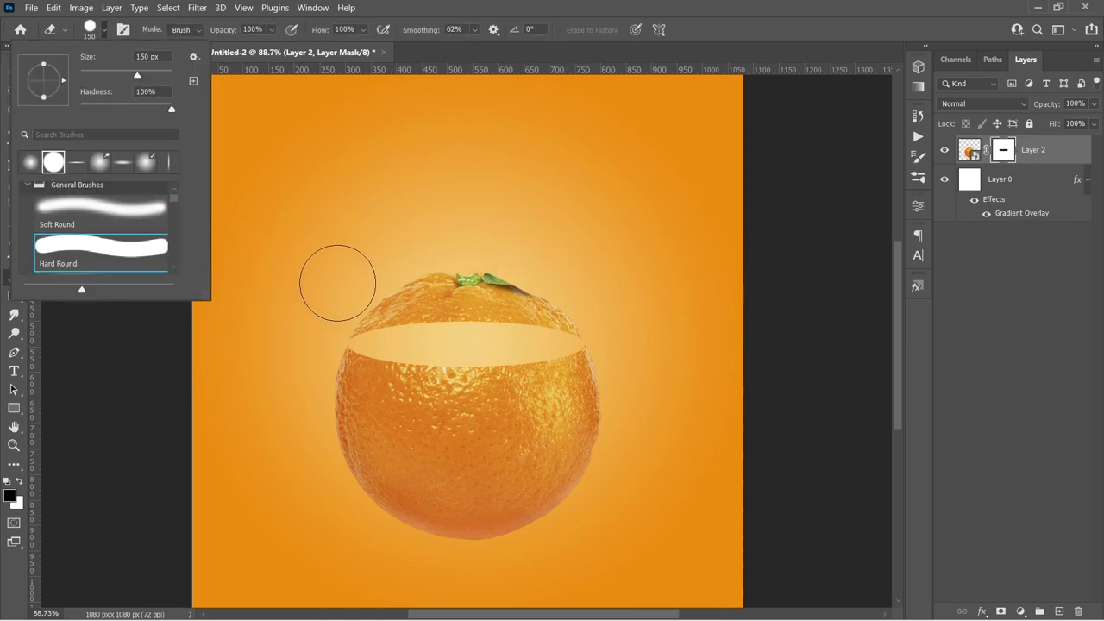
left_click(345, 282)
key("x")
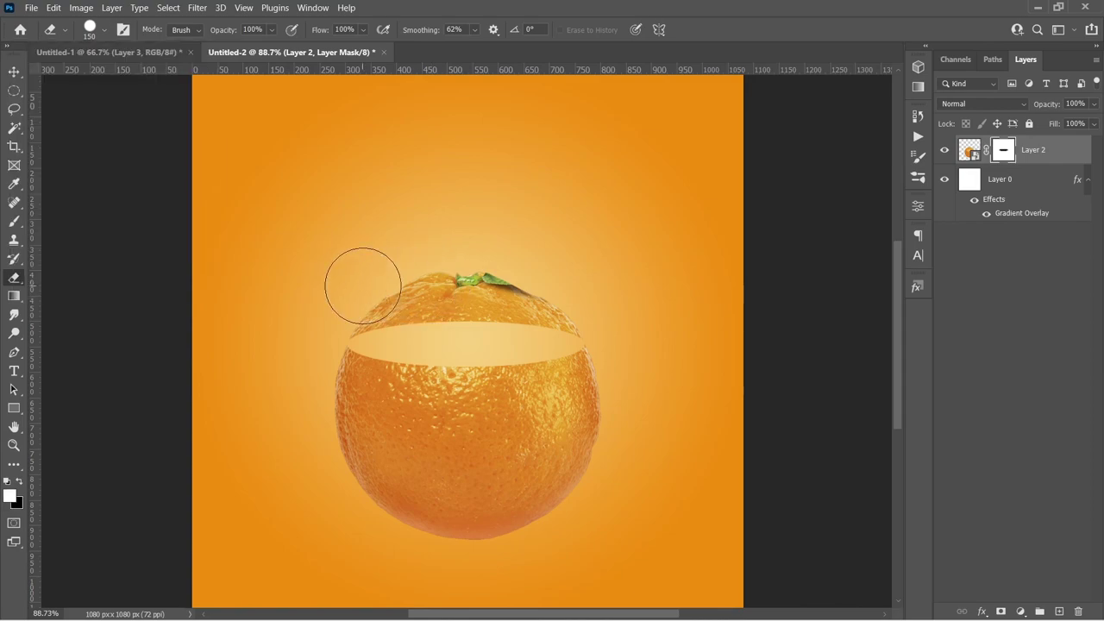
mouse_move(362, 286)
left_mouse_down()
mouse_move(394, 264)
mouse_move(514, 256)
mouse_move(449, 316)
mouse_move(359, 310)
left_mouse_up()
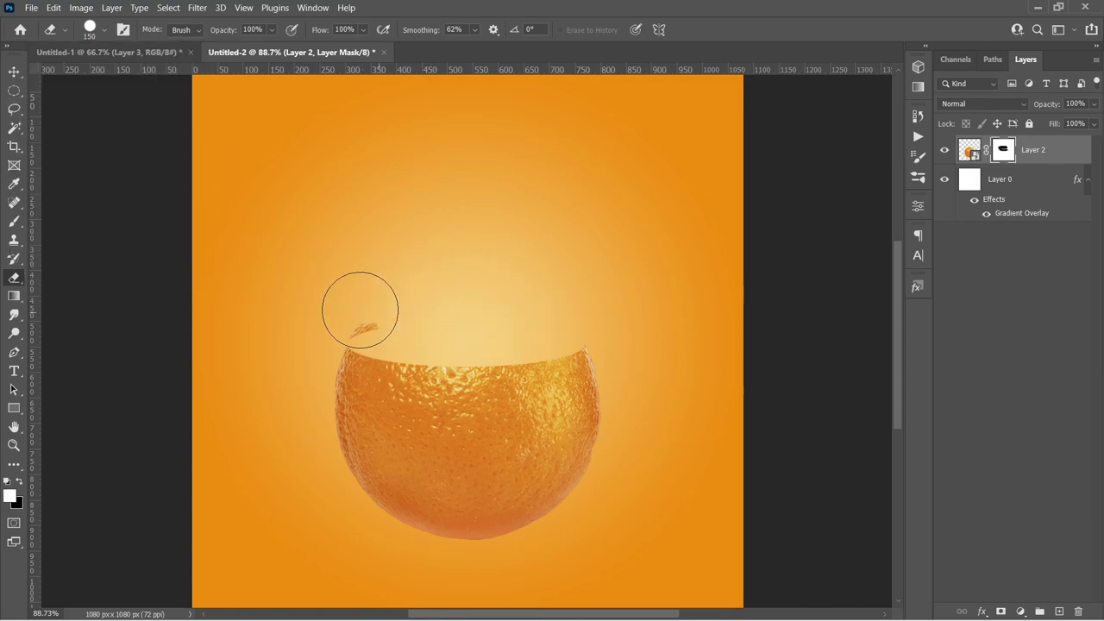
key("v")
Step: Duplicate the masked orange layer beneath the original and rasterize the copy
scroll(500, 376, "up", 5)
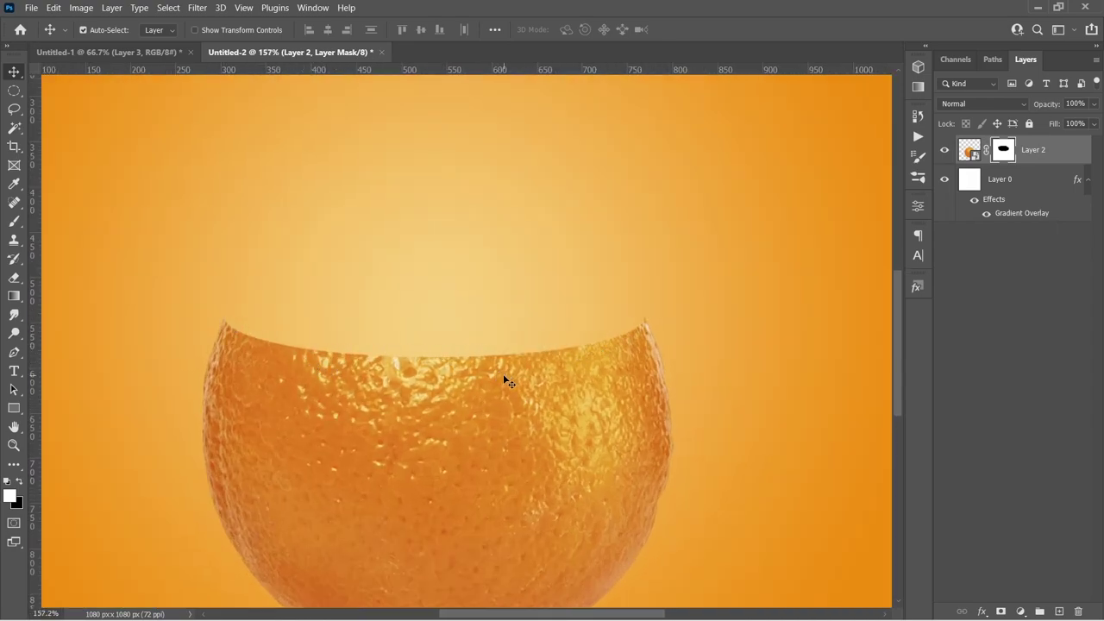
scroll(504, 377, "down", 3)
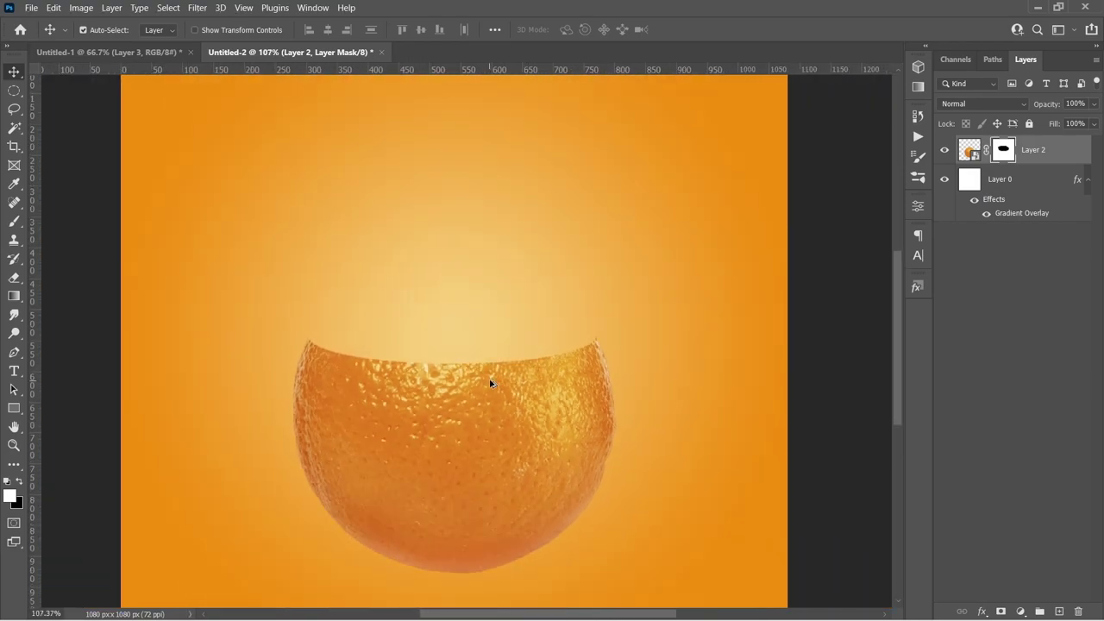
left_click(1037, 164)
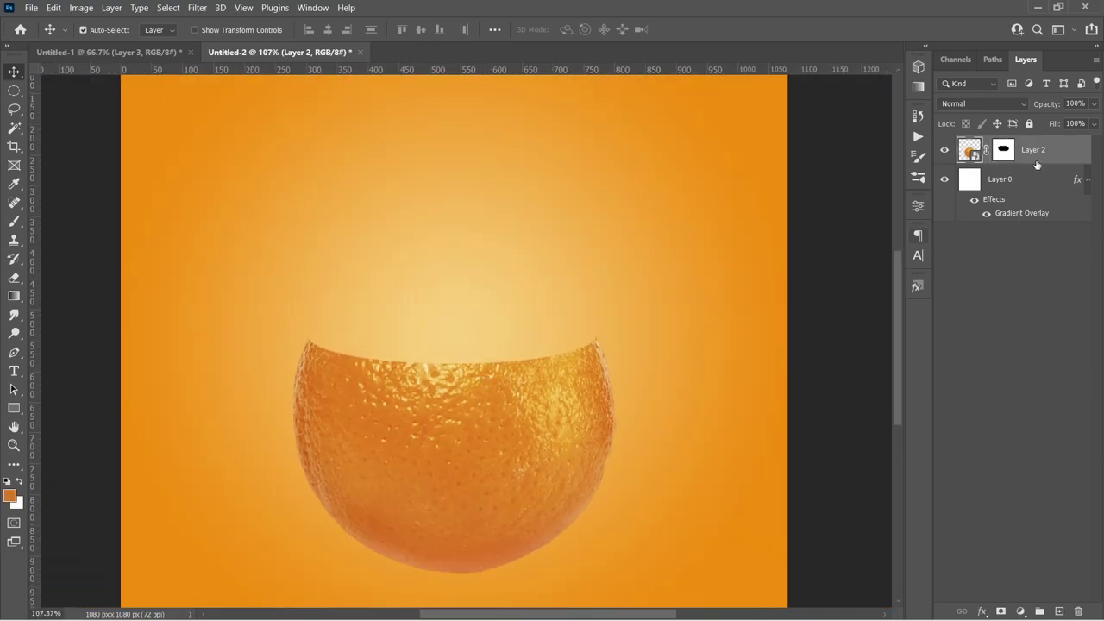
left_click_drag(1054, 158, 1055, 171)
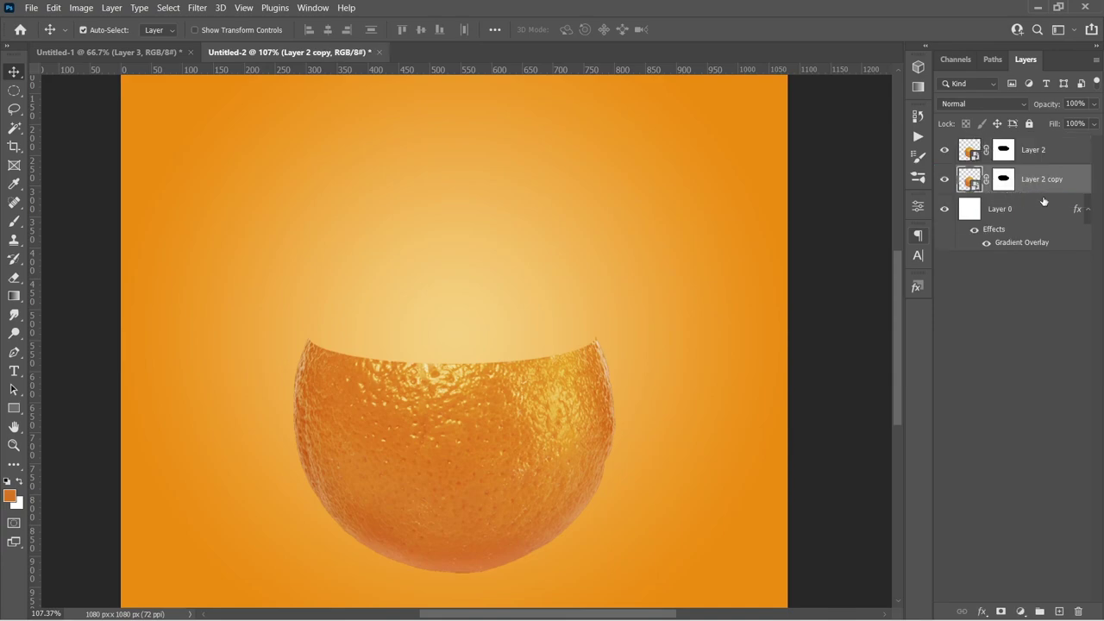
right_click(1072, 182)
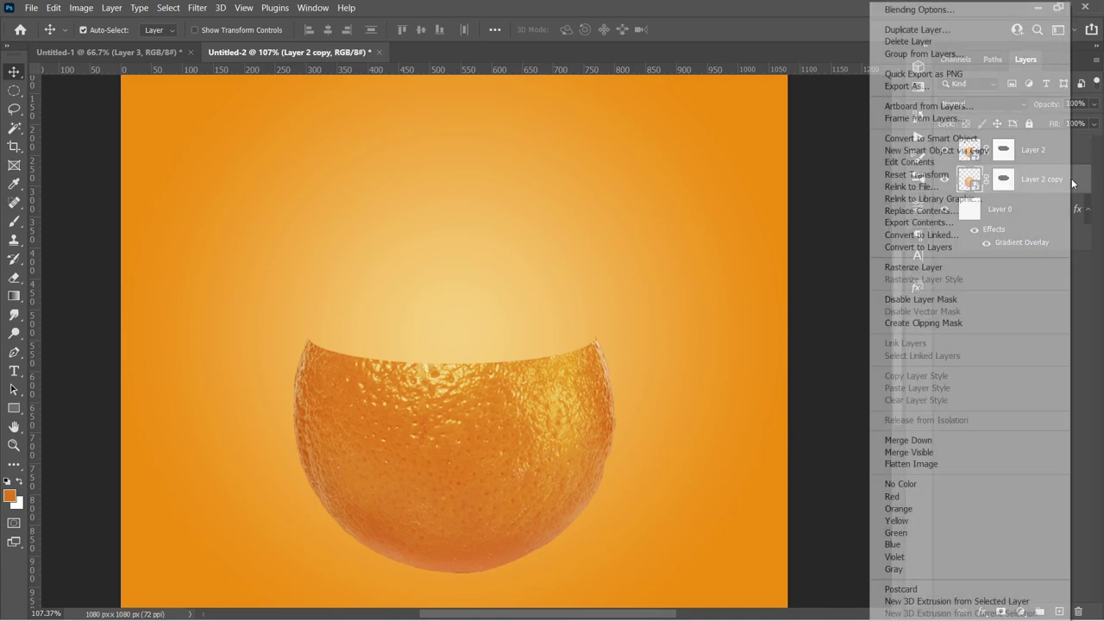
left_click(973, 270)
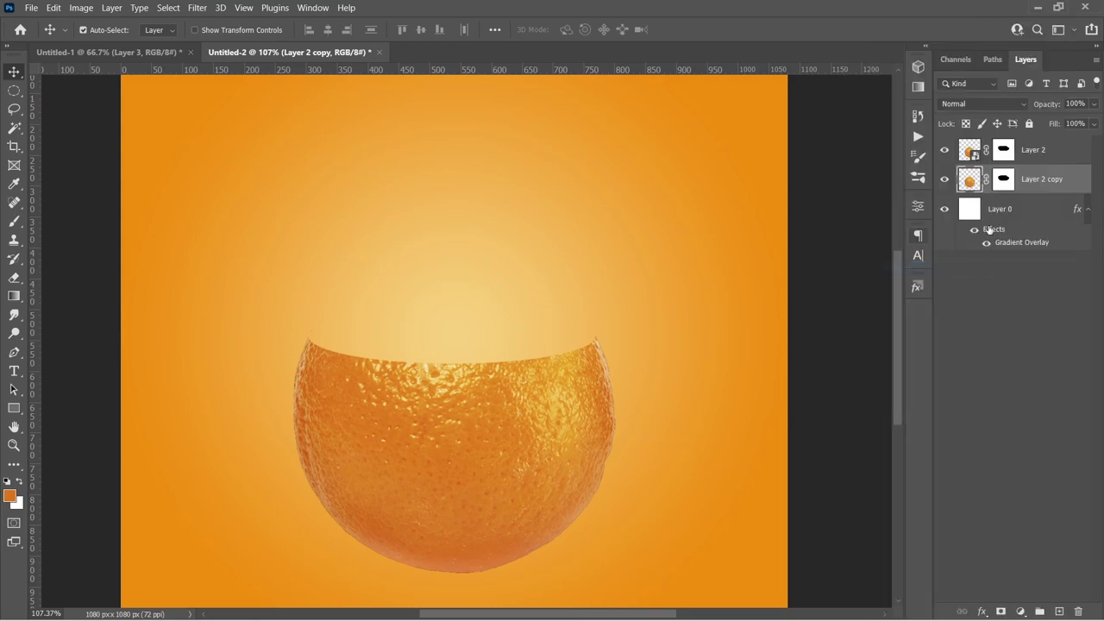
Step: Move the rasterized orange copy straight up about 16 px with Free Transform to form a rim behind the original
key("ctrl+t")
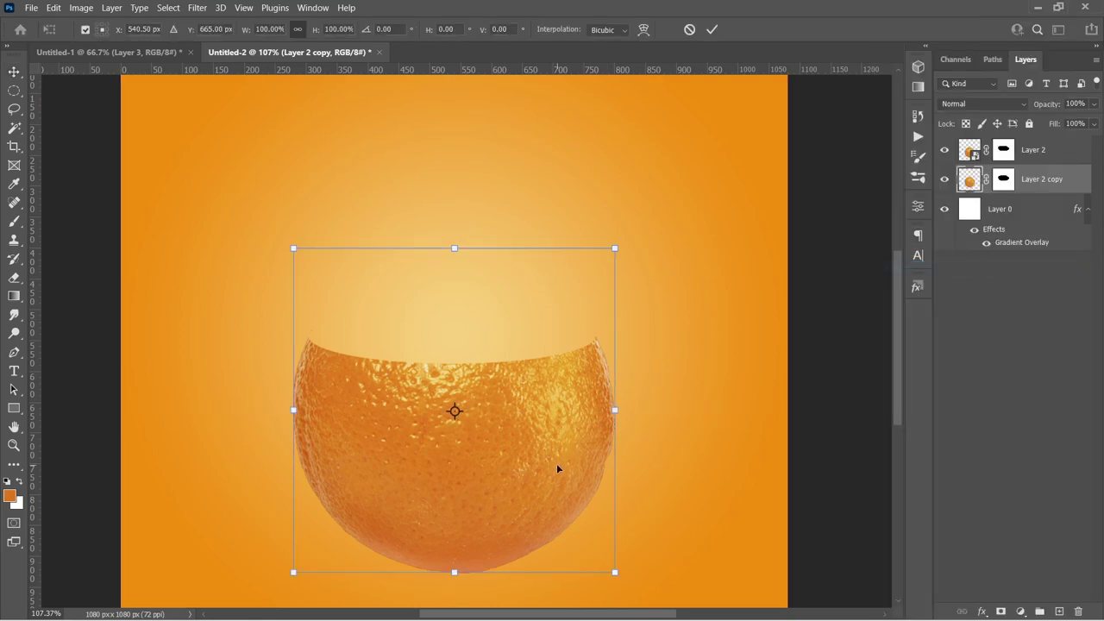
left_click_drag(556, 465, 557, 454)
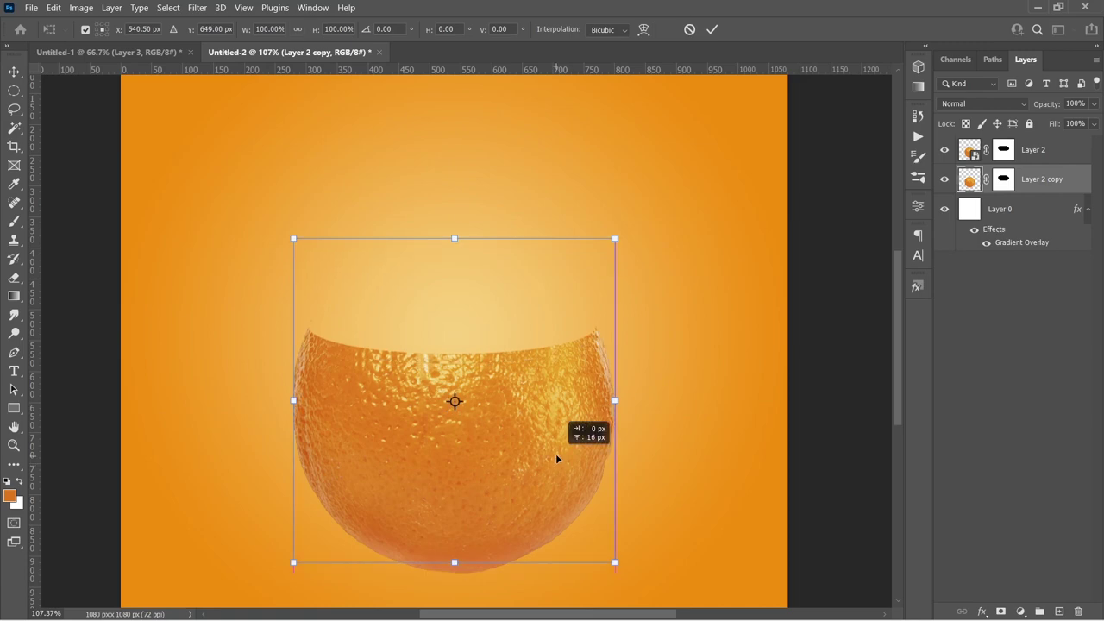
key("Return")
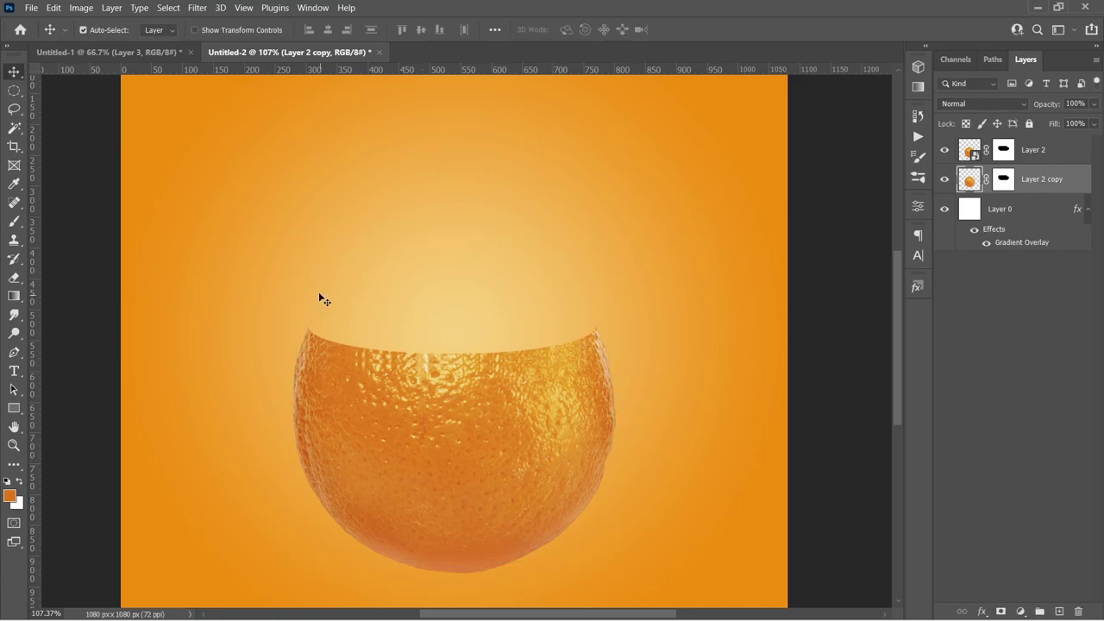
Step: Add a new layer clipped to the orange copy and switch to the 175 px Brush for painting the rim
left_click(1059, 612)
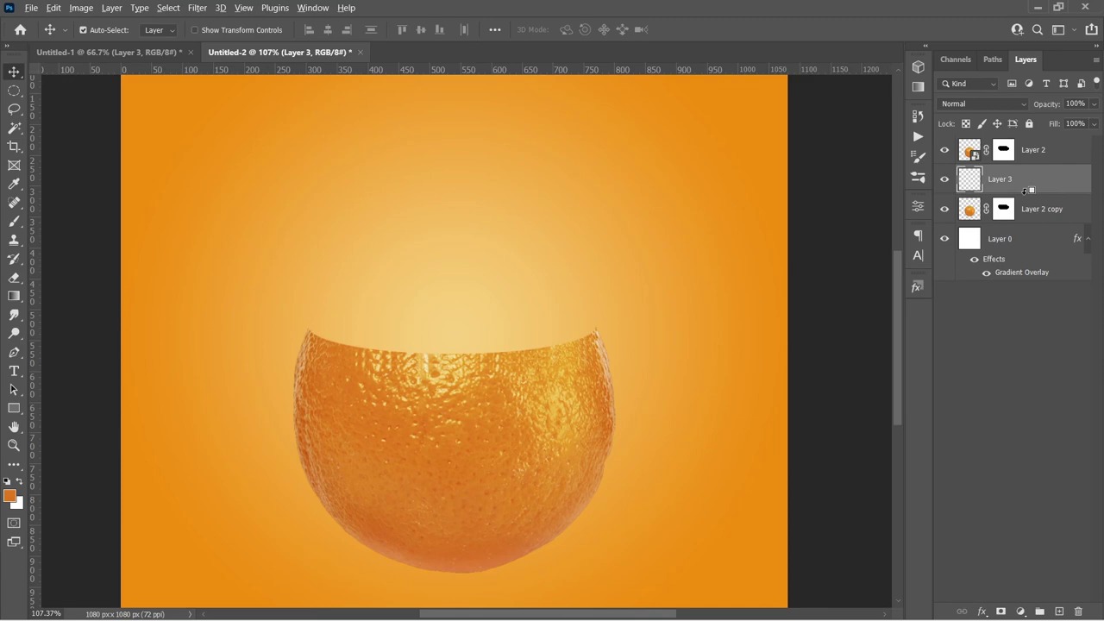
left_click(1025, 191, "alt")
key("b")
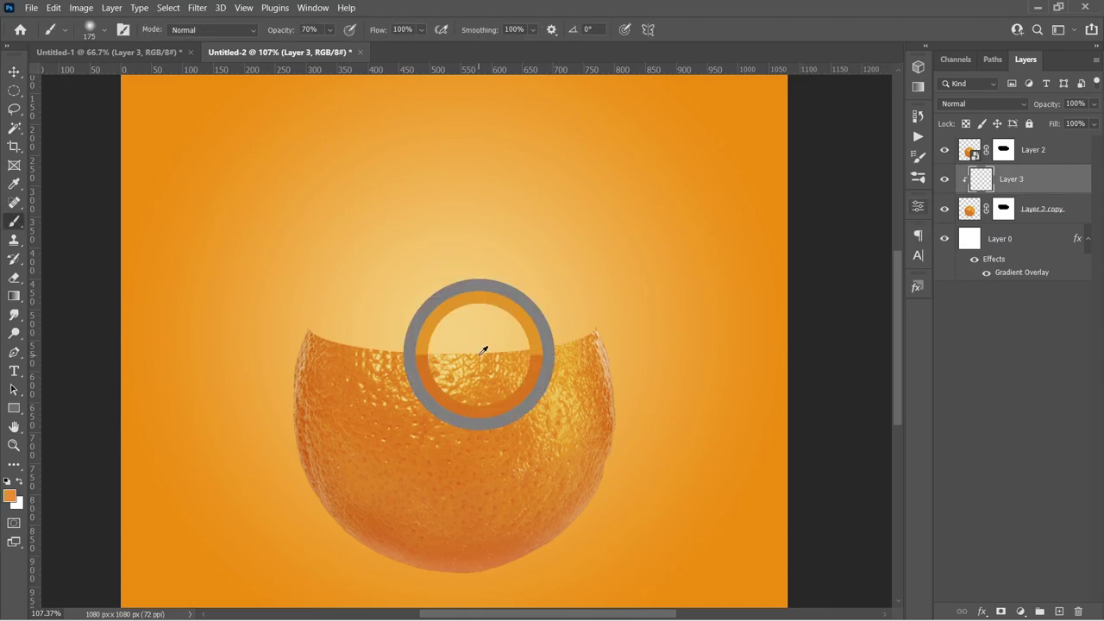
Step: Set the foreground colour to peach #ffd69d and fill the clipped layer with it to colour the orange's rim
left_click(9, 495)
left_click(534, 355)
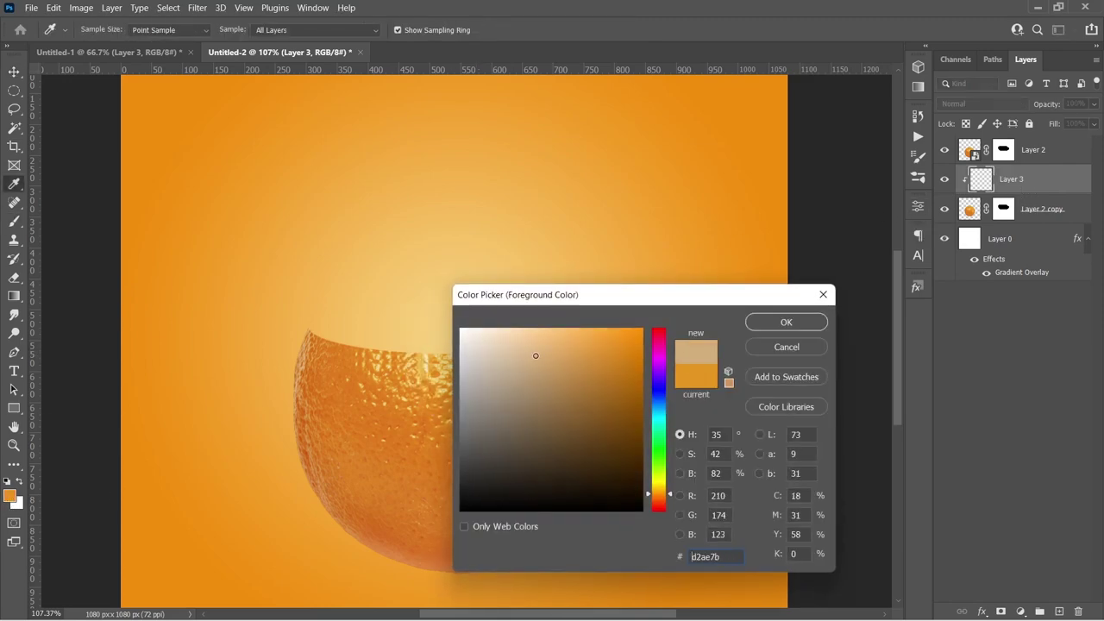
left_click_drag(534, 356, 532, 327)
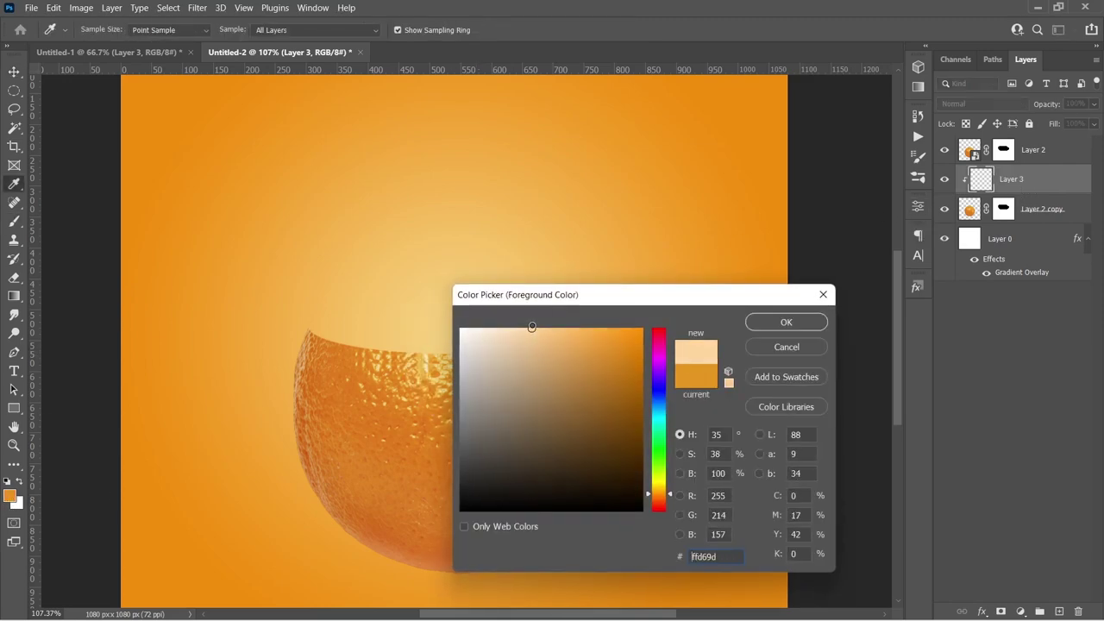
left_click(764, 325)
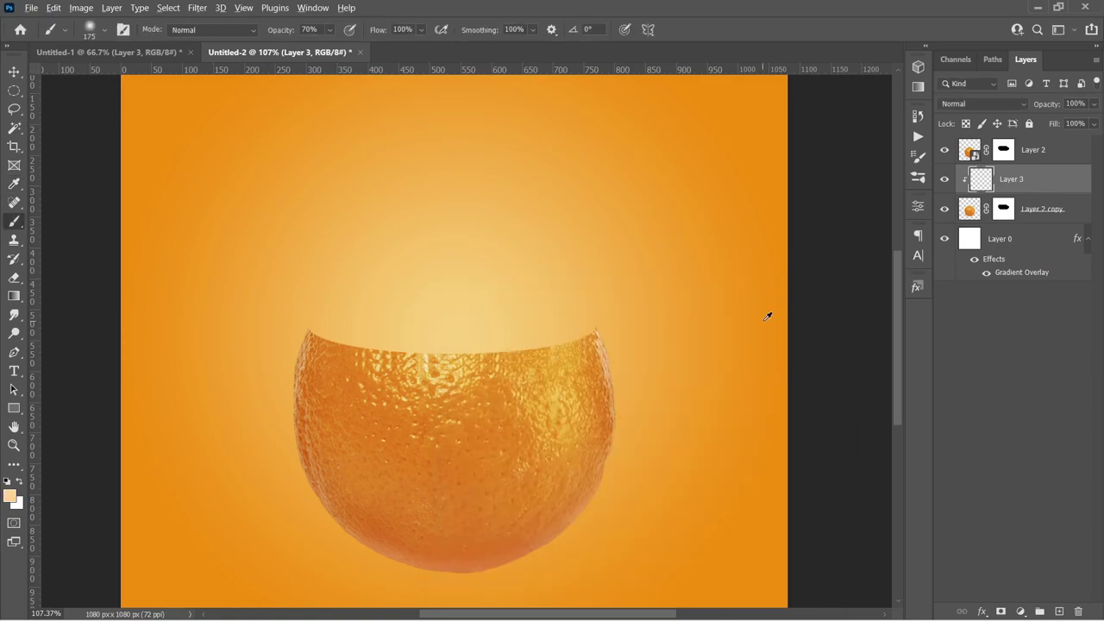
key("alt+BackSpace")
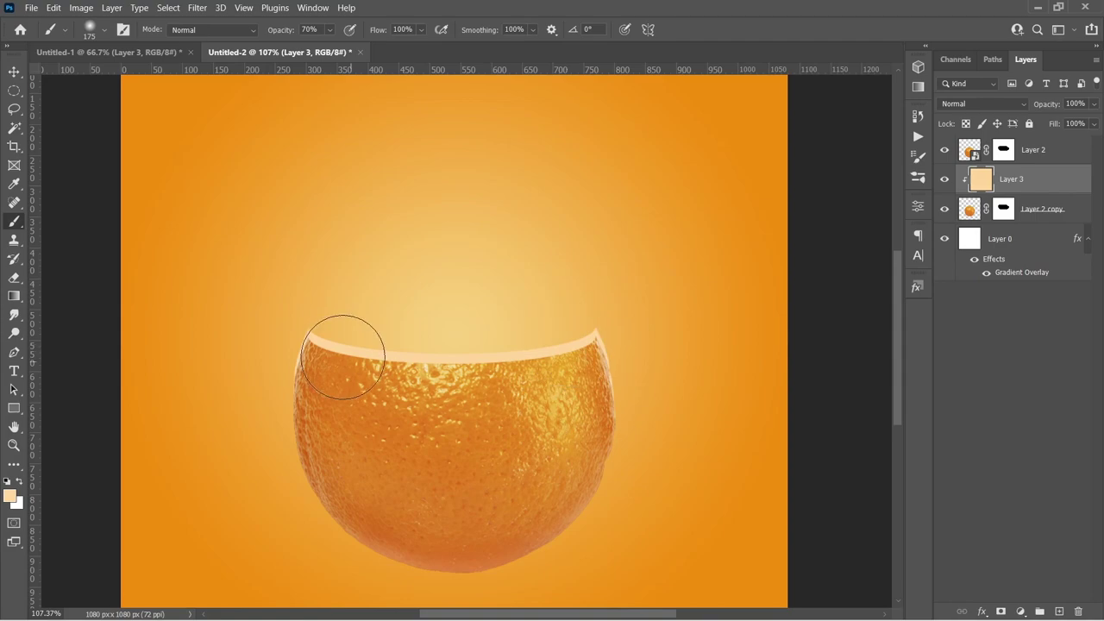
Step: Merge the peach-filled clipped layer with the orange copy beneath it
scroll(616, 423, "up", 2)
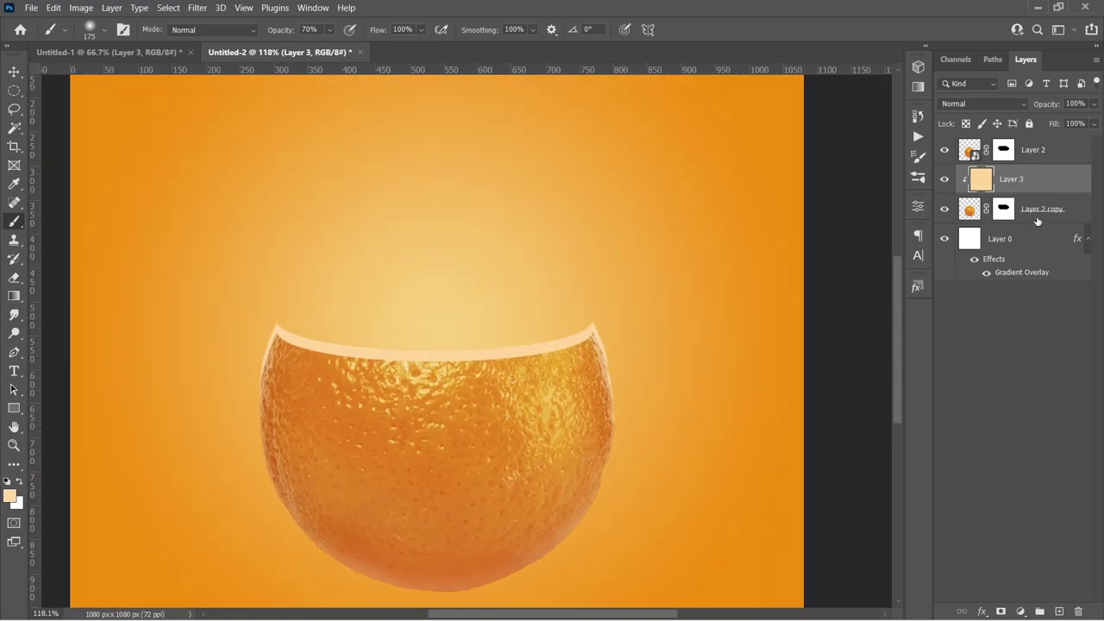
left_click(1037, 215, "shift")
right_click(1037, 221)
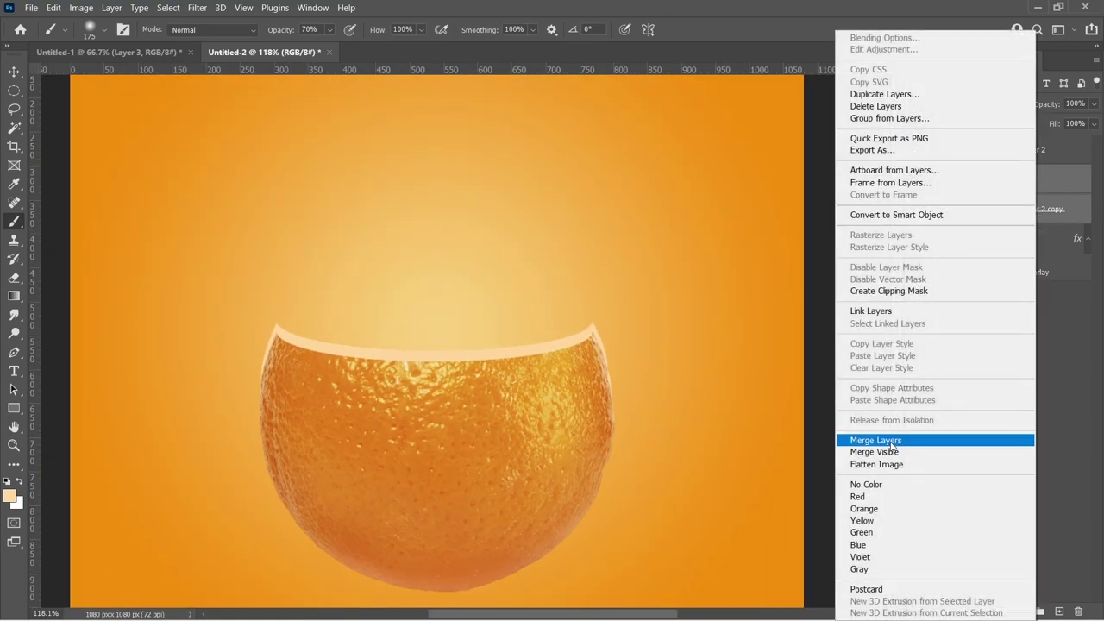
left_click(927, 439)
key("v")
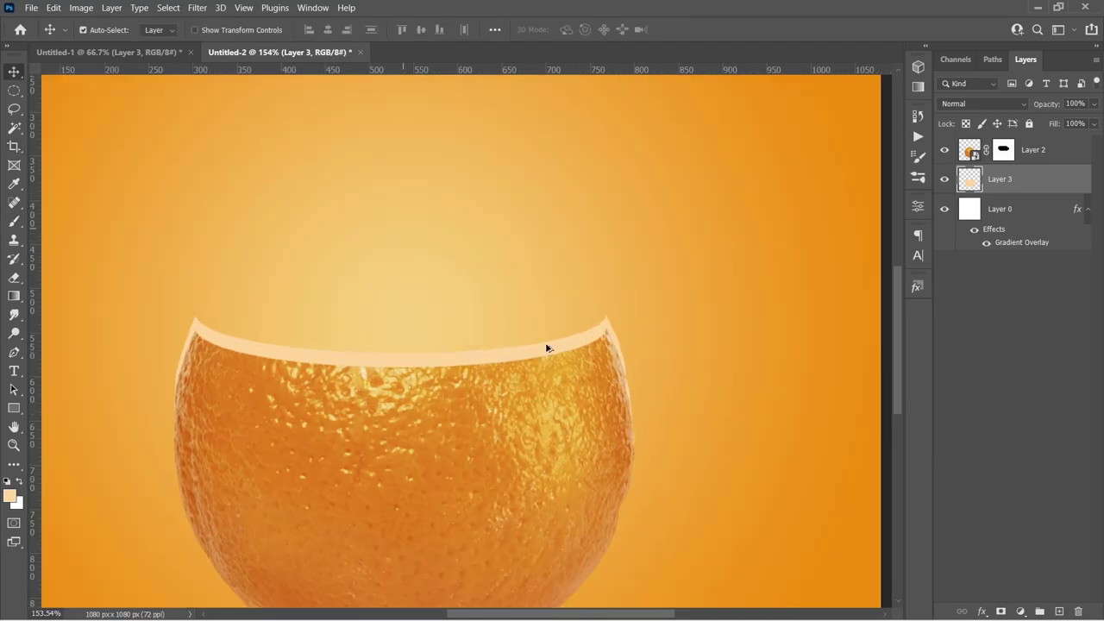
scroll(545, 346, "down", 1)
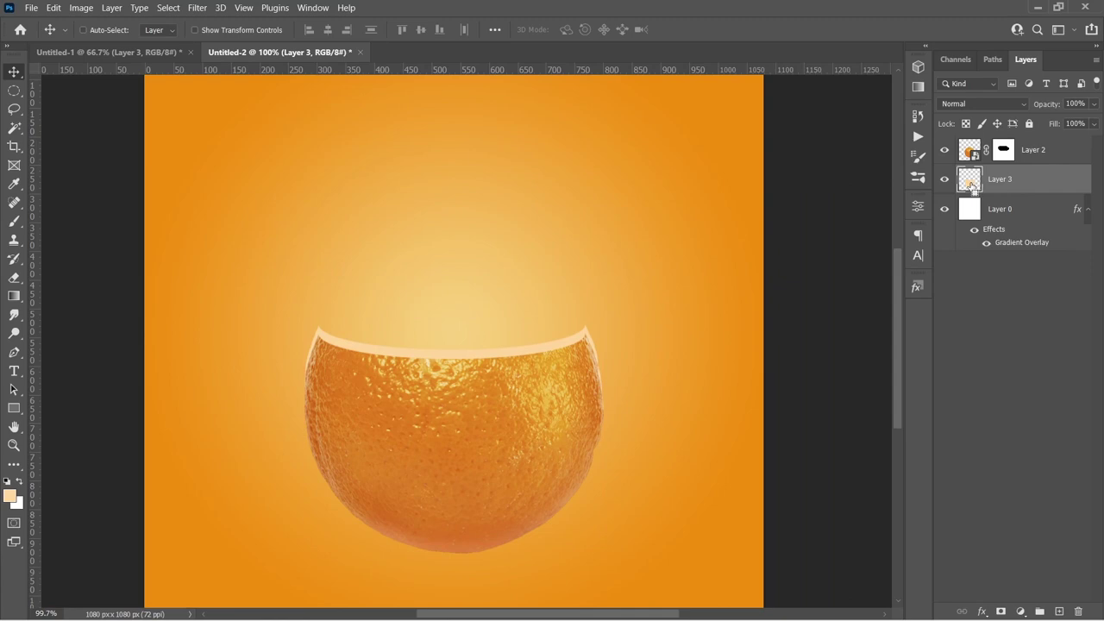
key("ctrl")
left_click(966, 124)
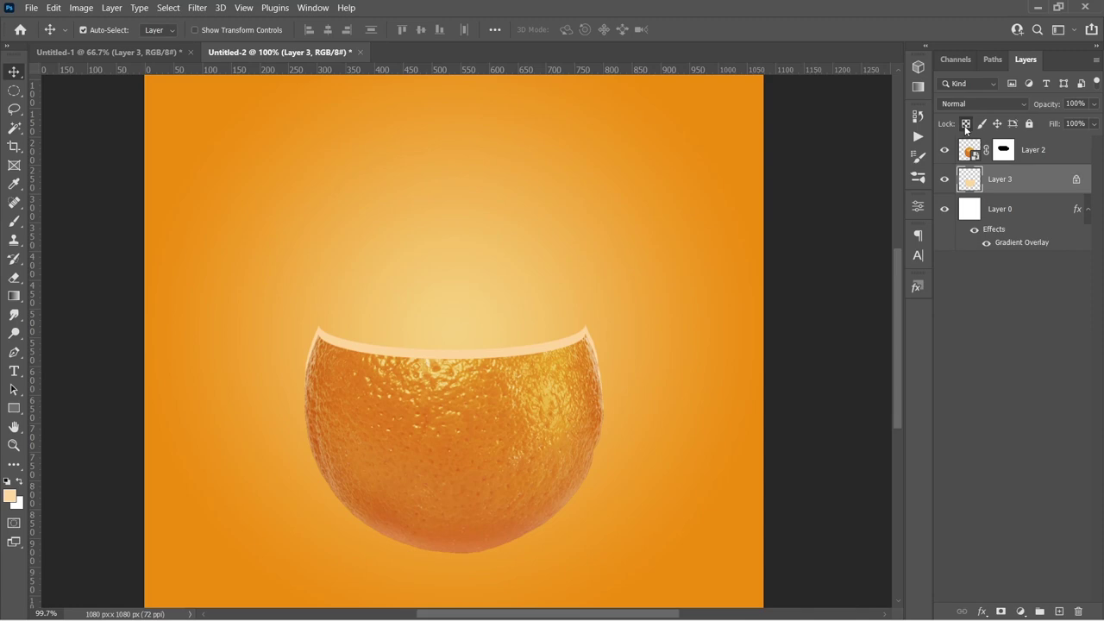
left_click(9, 495)
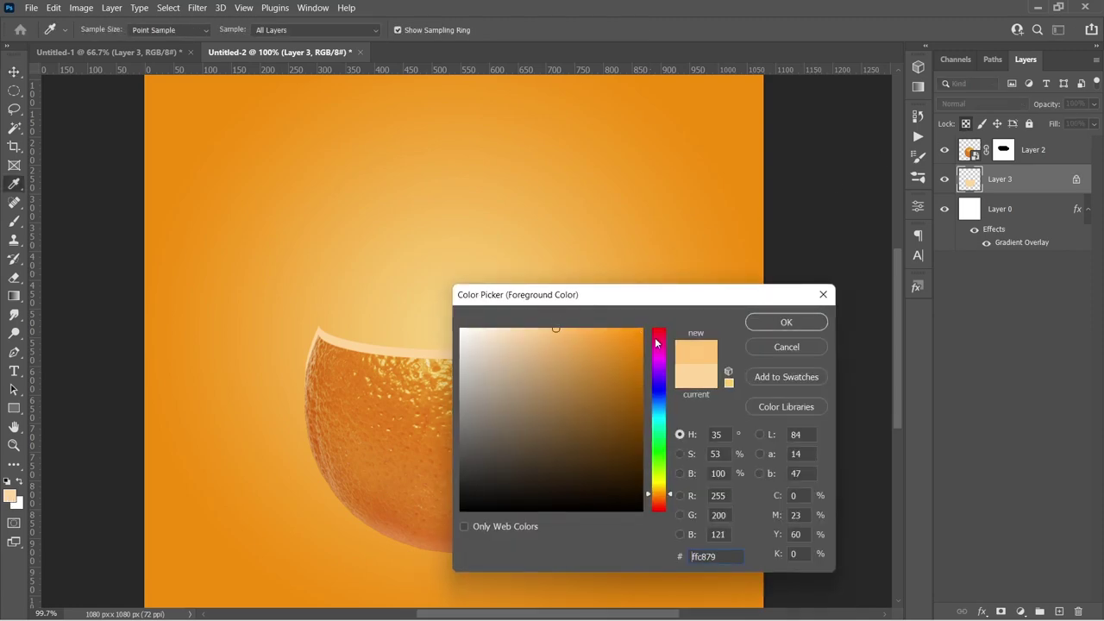
left_click(759, 326)
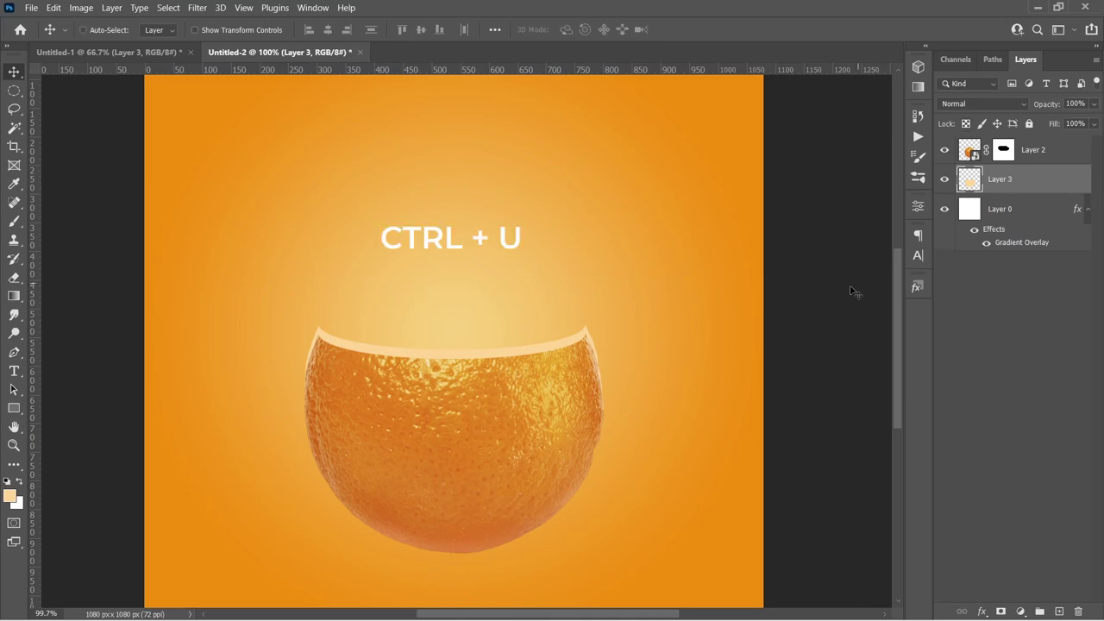
Step: Adjust the merged rim layer with Hue/Saturation, setting Hue to +6 and Lightness to +15
key("ctrl+u")
left_click_drag(898, 320, 910, 325)
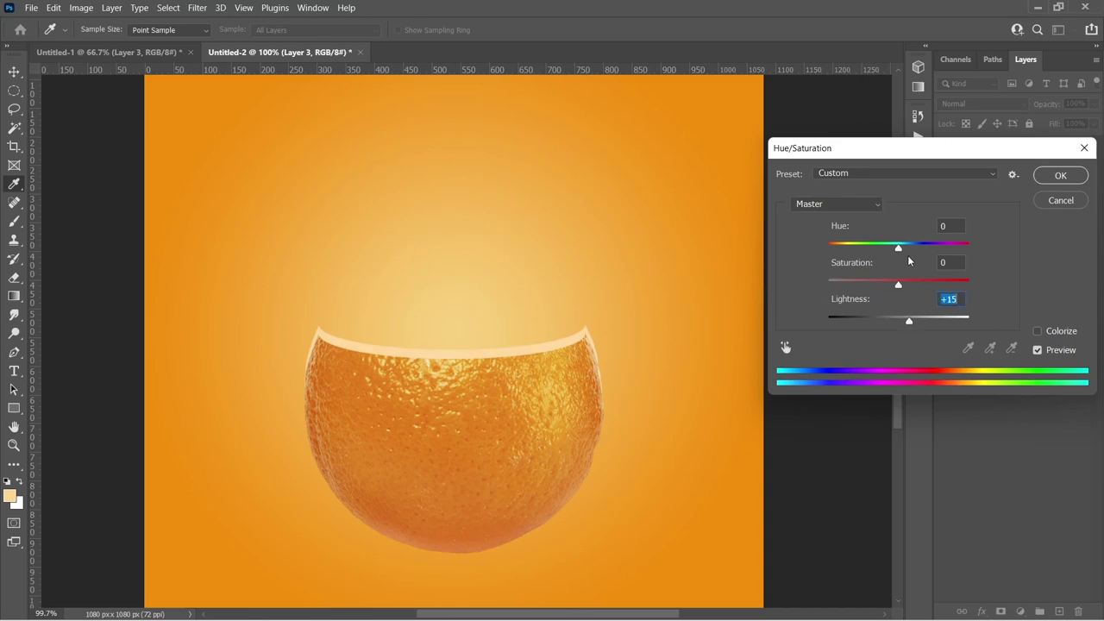
left_click_drag(899, 248, 903, 251)
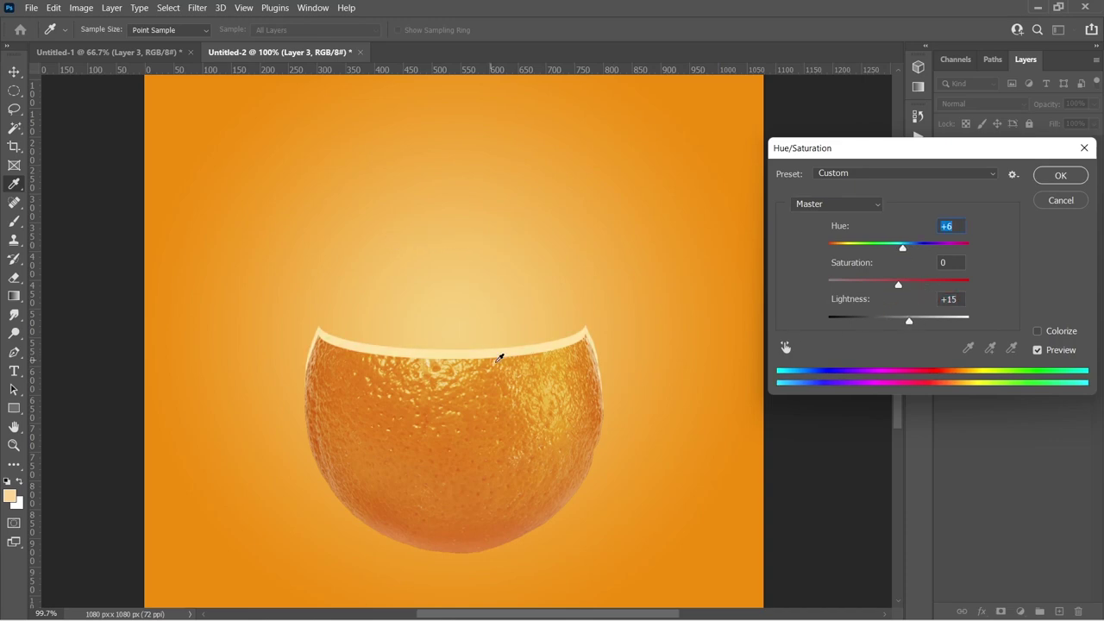
left_click(1062, 175)
Step: Erase the rim's pointed ends and the pale edges along the orange's sides with a 90 px eraser
scroll(620, 386, "up", 5)
left_click_drag(620, 386, 688, 372)
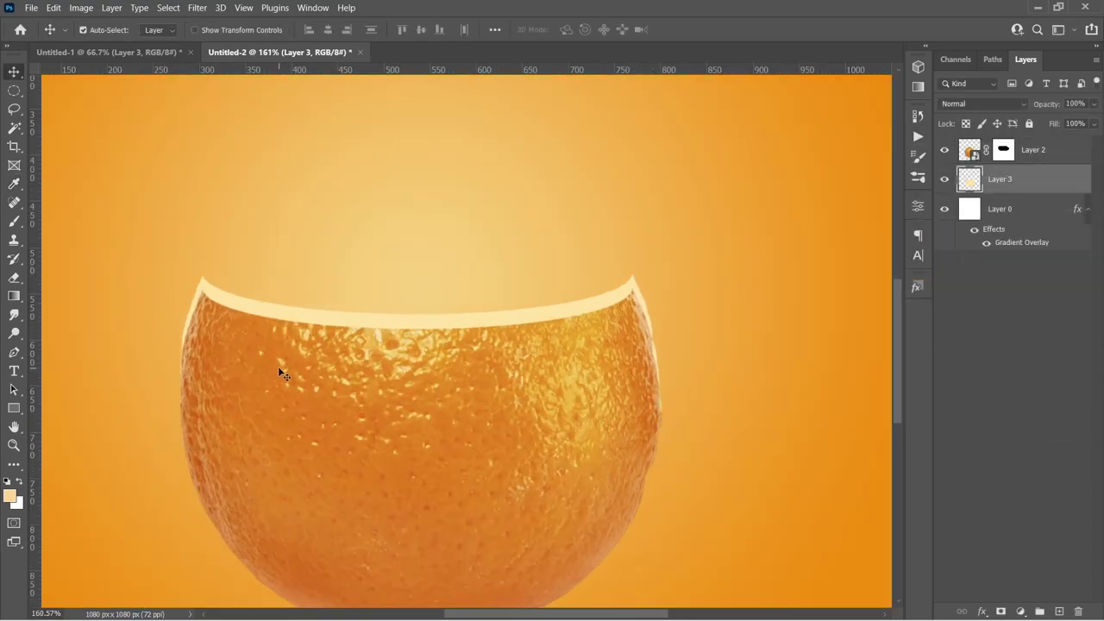
key("e")
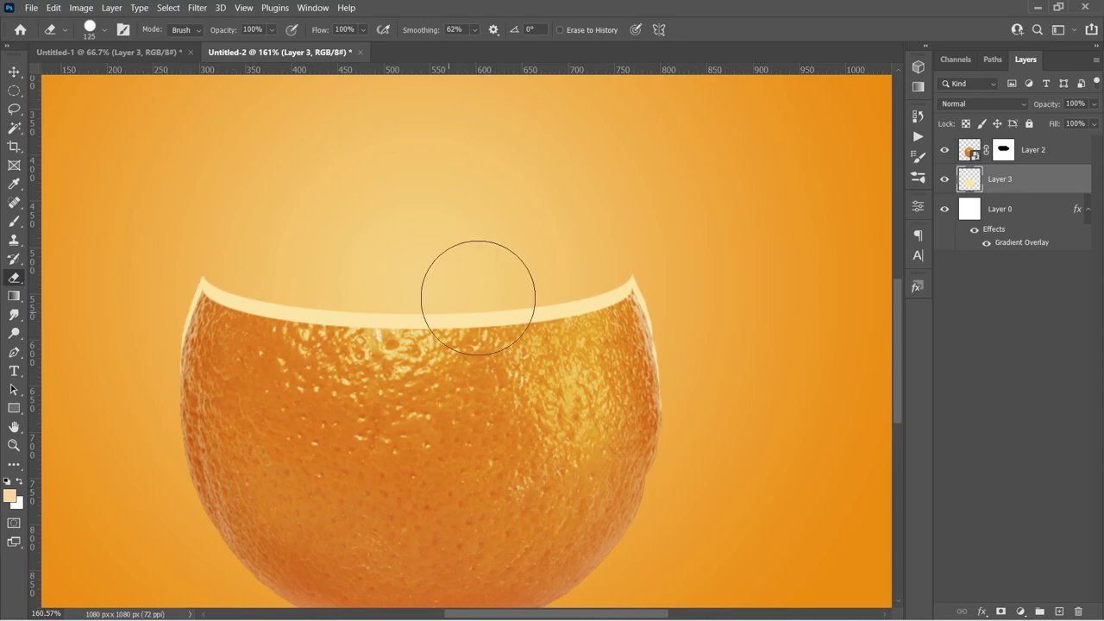
key("bracketleft")
key("bracketleft")
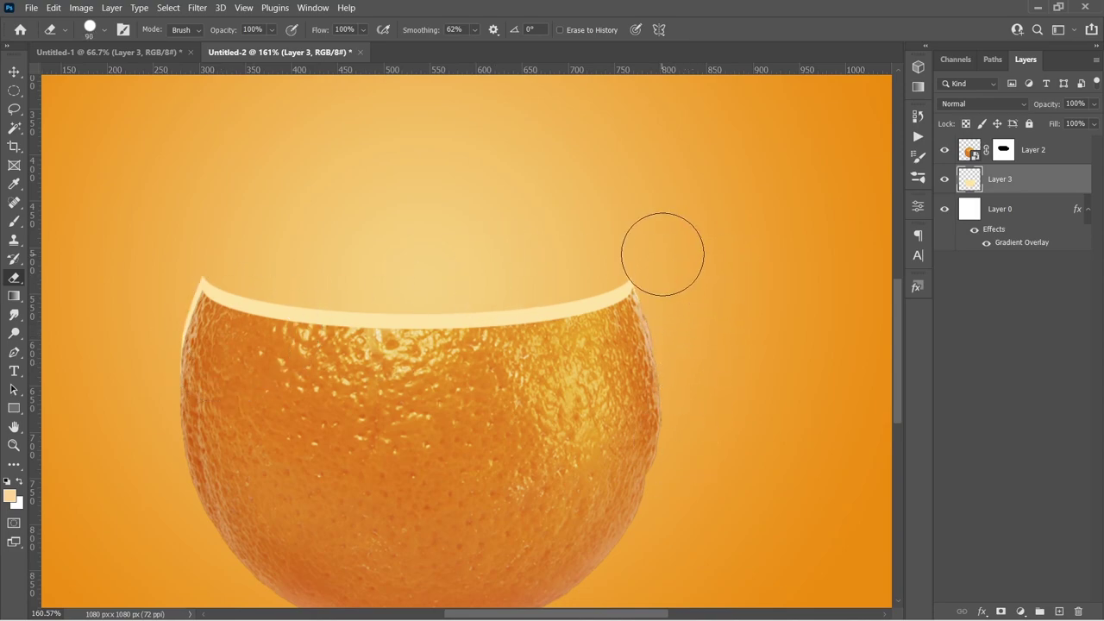
scroll(518, 389, "down", 4)
key("v")
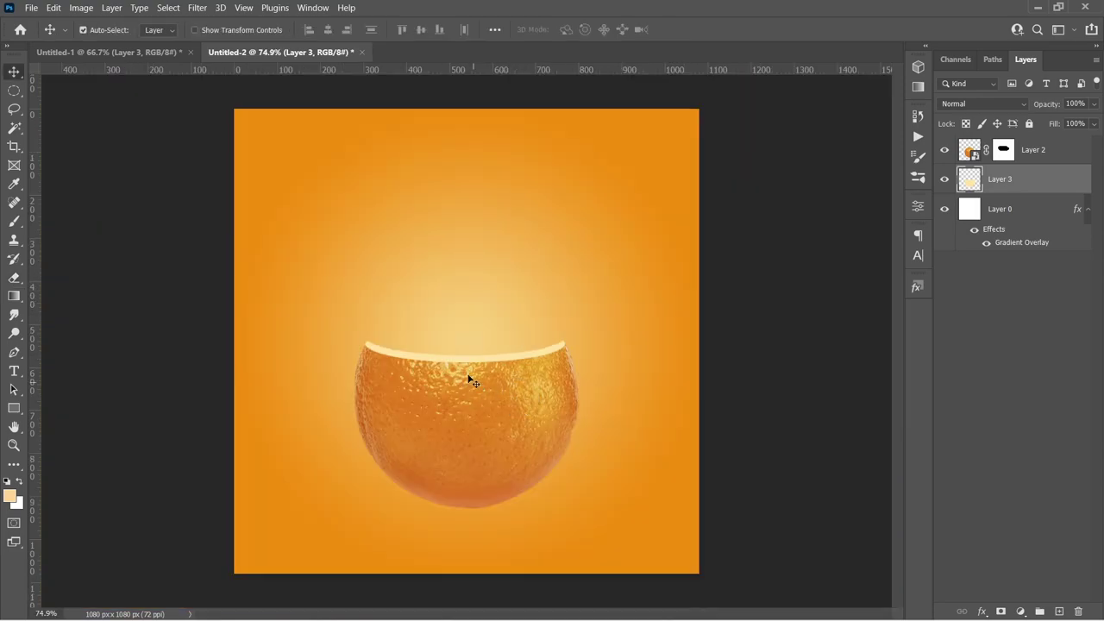
Step: Target the orange layer's mask and set the eraser to a Soft Round tip at 50% opacity
scroll(473, 381, "up", 5)
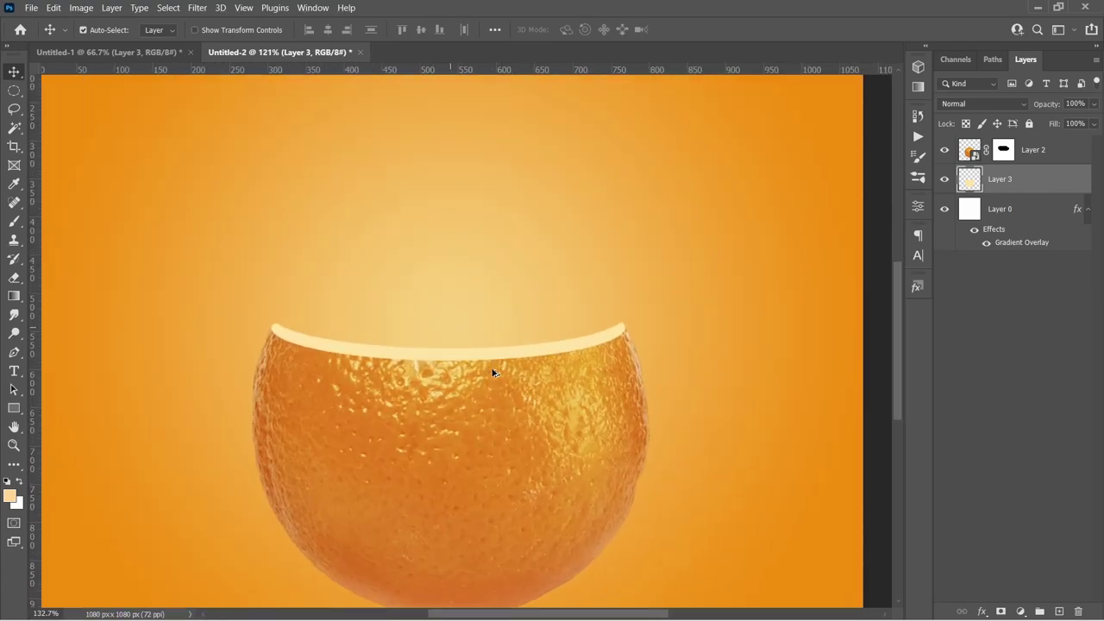
scroll(493, 373, "up", 2)
scroll(489, 371, "up", 2)
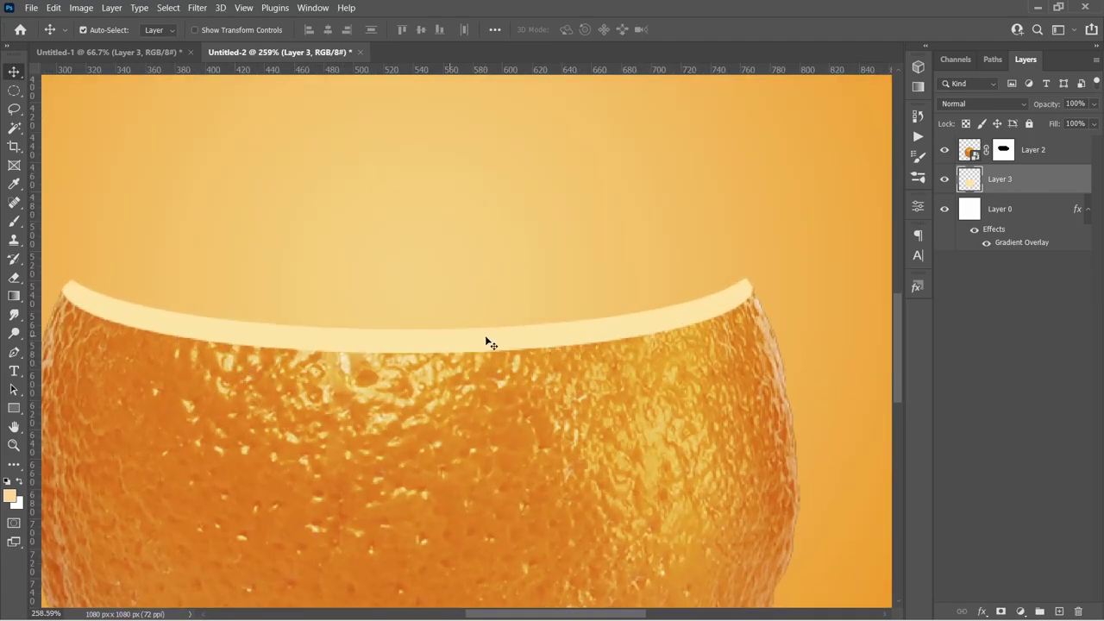
scroll(333, 369, "down", 2)
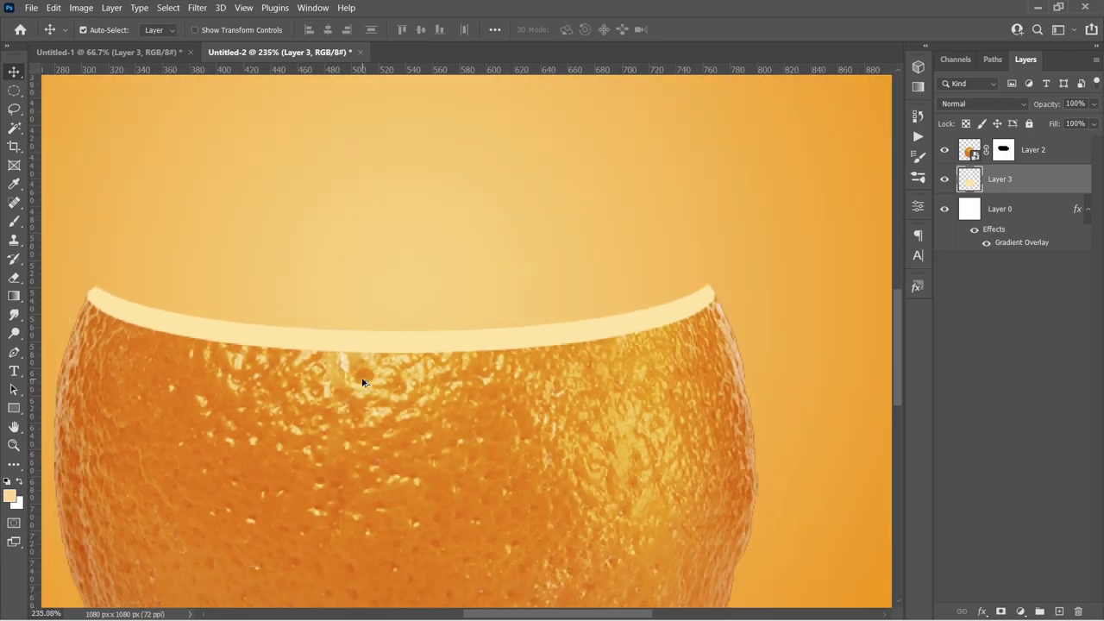
left_click(466, 445)
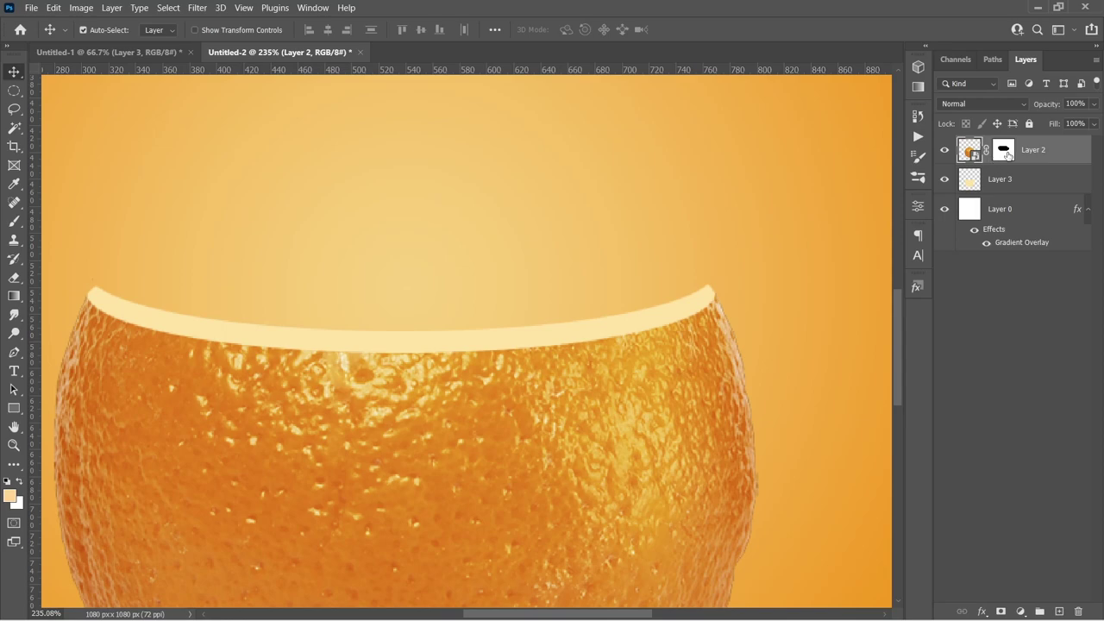
left_click(1006, 151)
key("e")
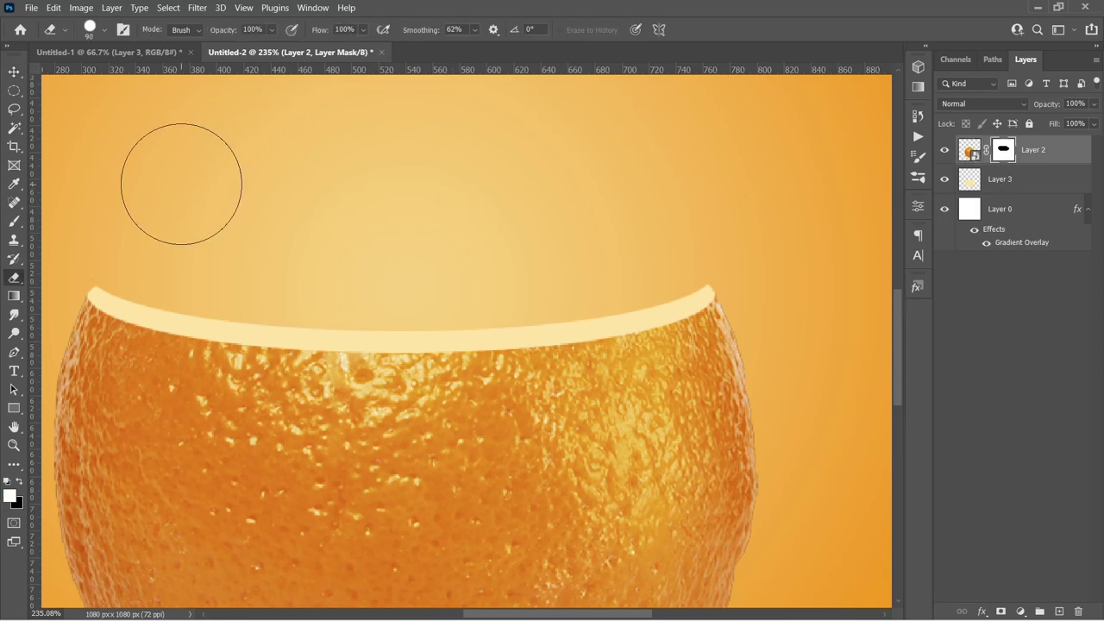
left_click(104, 31)
left_click(103, 207)
left_click(272, 31)
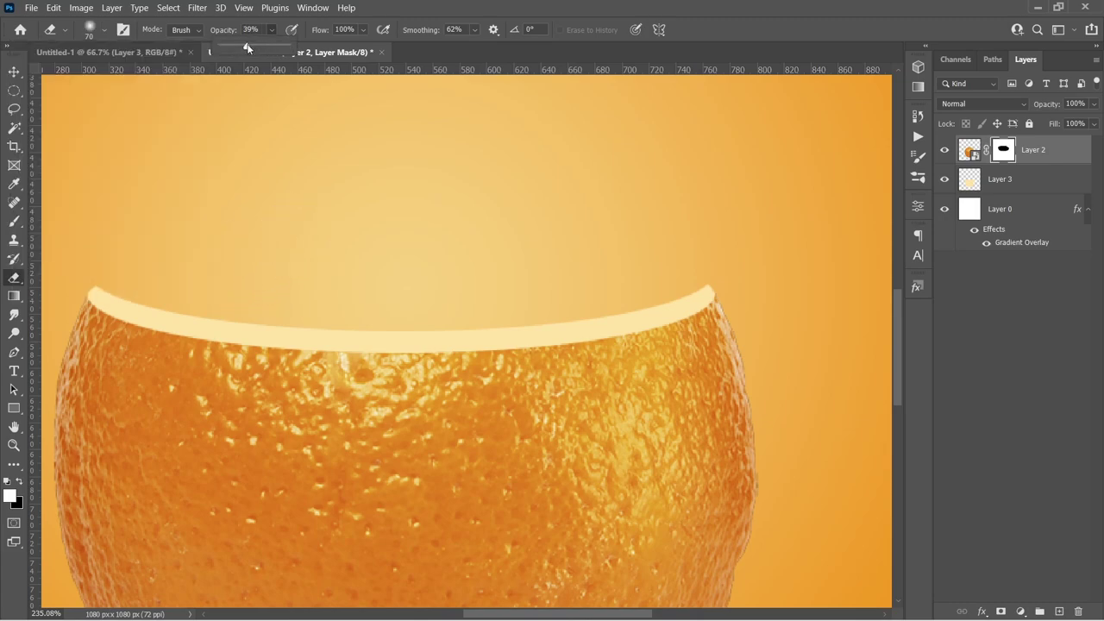
left_click_drag(251, 45, 253, 45)
left_click(199, 257)
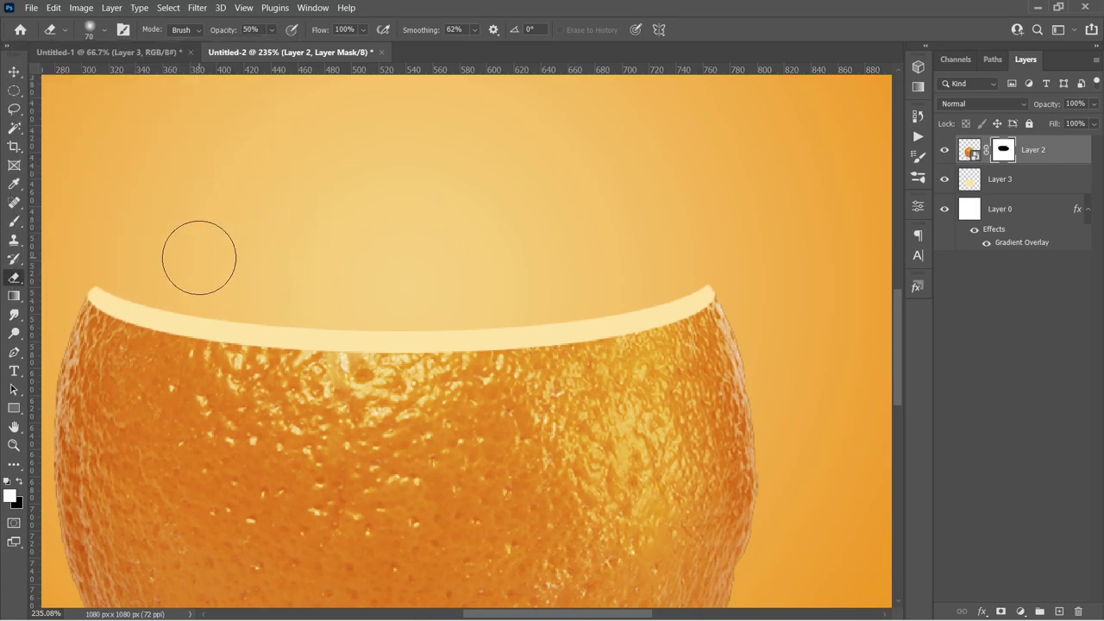
Step: Soften the orange peel's upper edge just below the rim on the layer mask with a 10 px eraser
key("bracketleft")
key("bracketleft")
key("bracketleft")
key("bracketleft")
key("bracketleft")
key("bracketleft")
key("bracketleft")
key("bracketleft")
key("bracketleft")
key("bracketleft")
key("bracketleft")
mouse_move(84, 293)
left_mouse_down()
mouse_move(140, 326)
mouse_move(221, 344)
mouse_move(360, 352)
mouse_move(131, 317)
mouse_move(240, 343)
mouse_move(432, 352)
mouse_move(685, 320)
mouse_move(734, 296)
left_mouse_up()
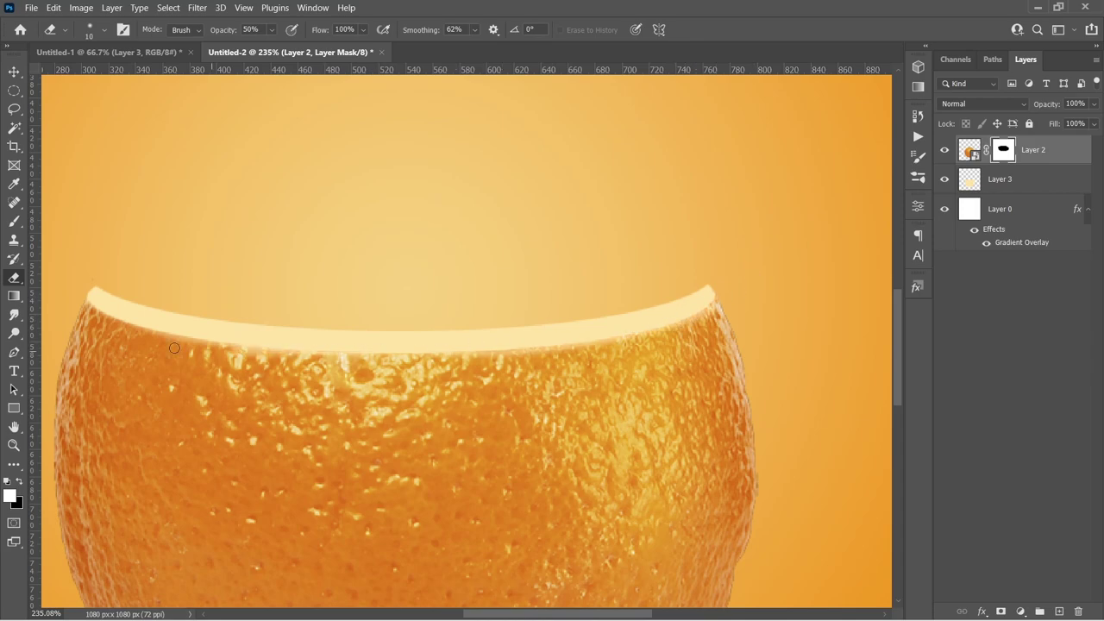
scroll(551, 410, "down", 5)
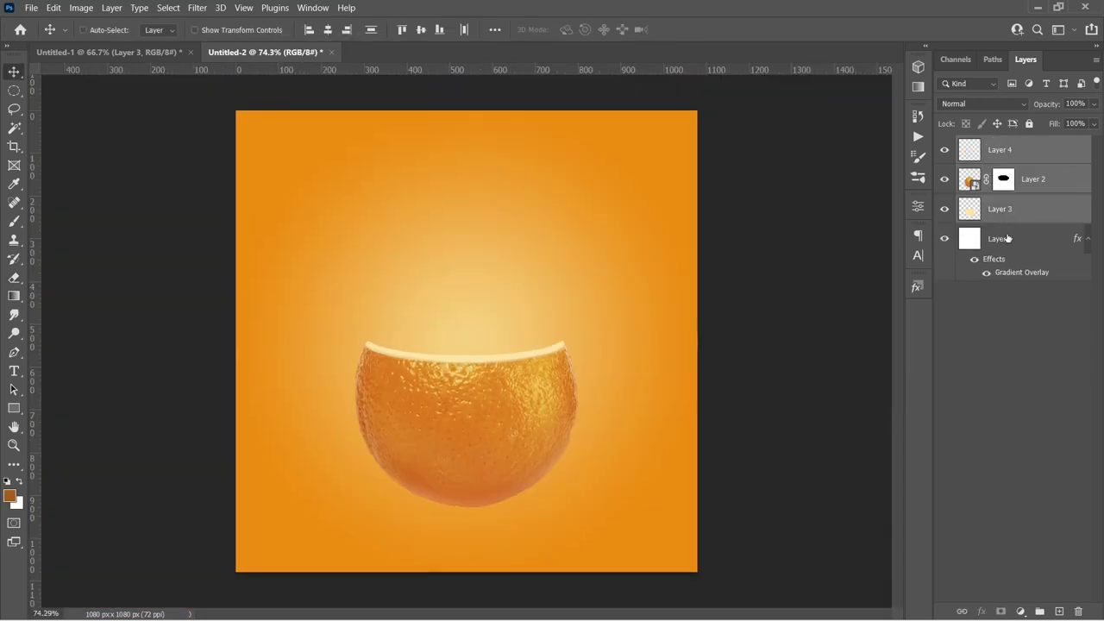
Step: Group all the layers above the background and name the group "orange"
key("ctrl+g")
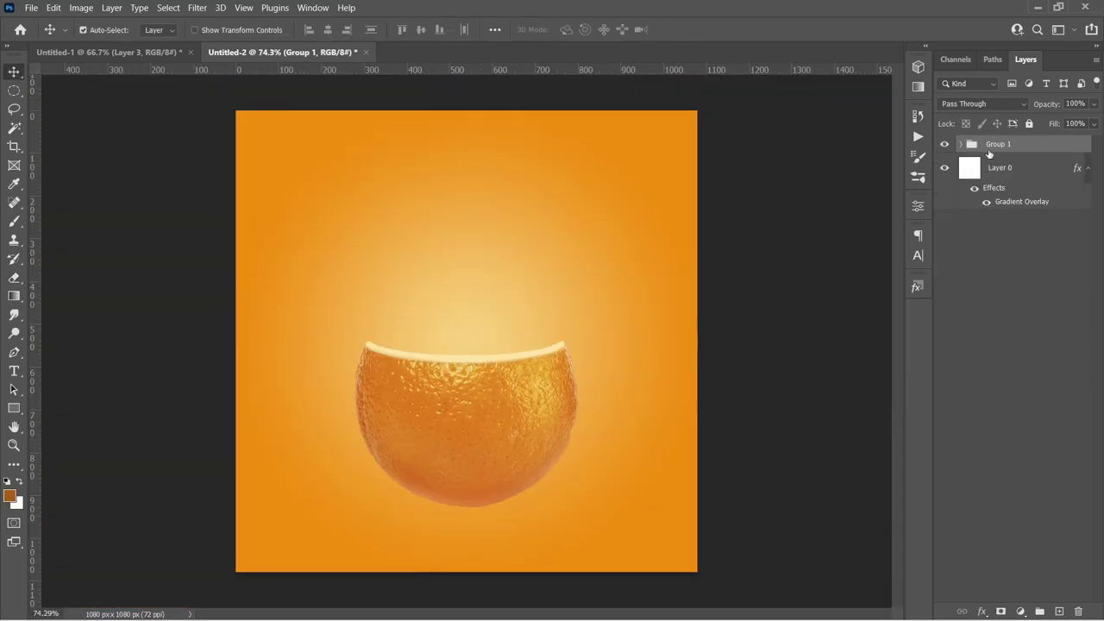
double_click(1000, 146)
type("orange")
key("Return")
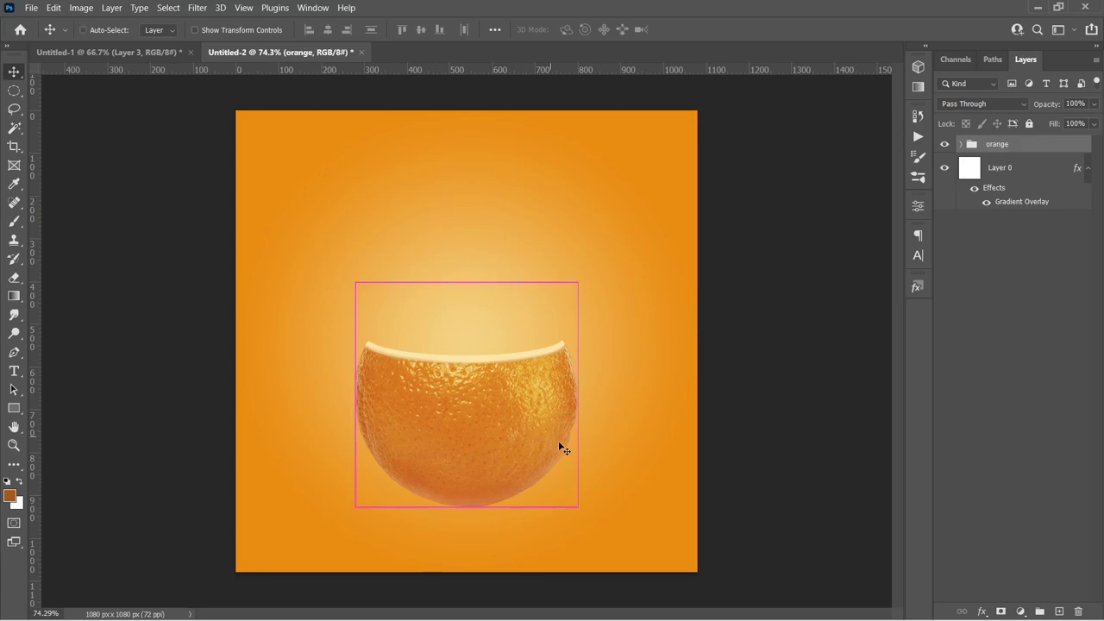
Step: Scale the orange group to about 82% around its centre and move it straight down with Free Transform
key("ctrl+t")
left_click_drag(579, 395, 553, 399)
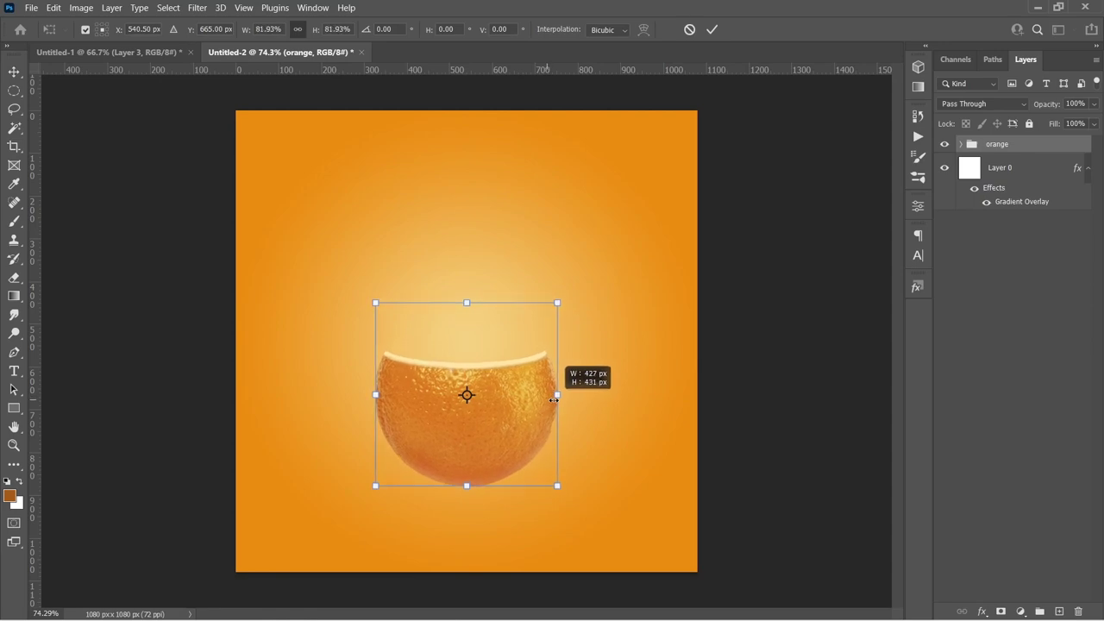
left_click_drag(498, 420, 498, 449)
key("Return")
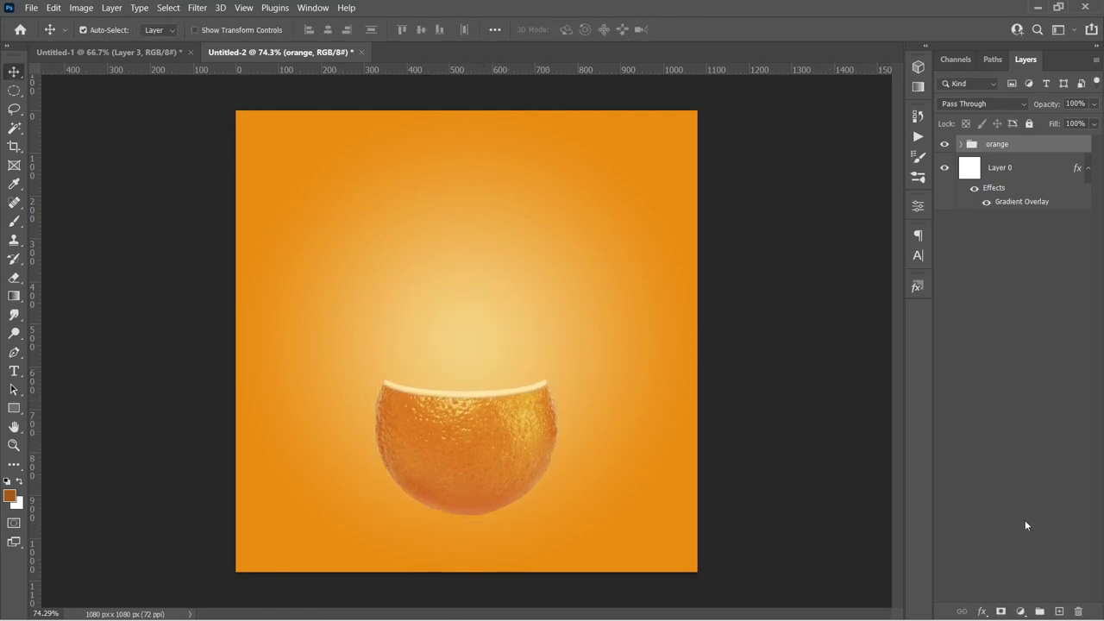
Step: Add a layer beneath the orange group and flatten a 92 px Soft Round brush into a thin horizontal ellipse
left_click(1061, 611)
key("b")
left_click(104, 30)
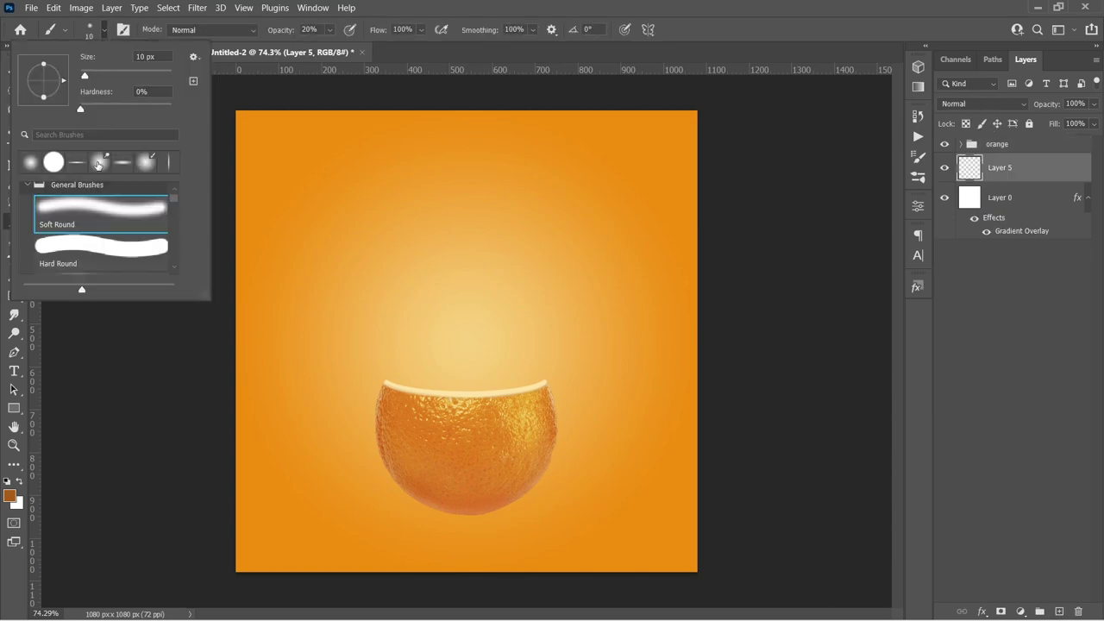
left_click_drag(85, 76, 122, 76)
mouse_move(46, 99)
left_mouse_down()
mouse_move(46, 87)
mouse_move(62, 87)
left_mouse_up()
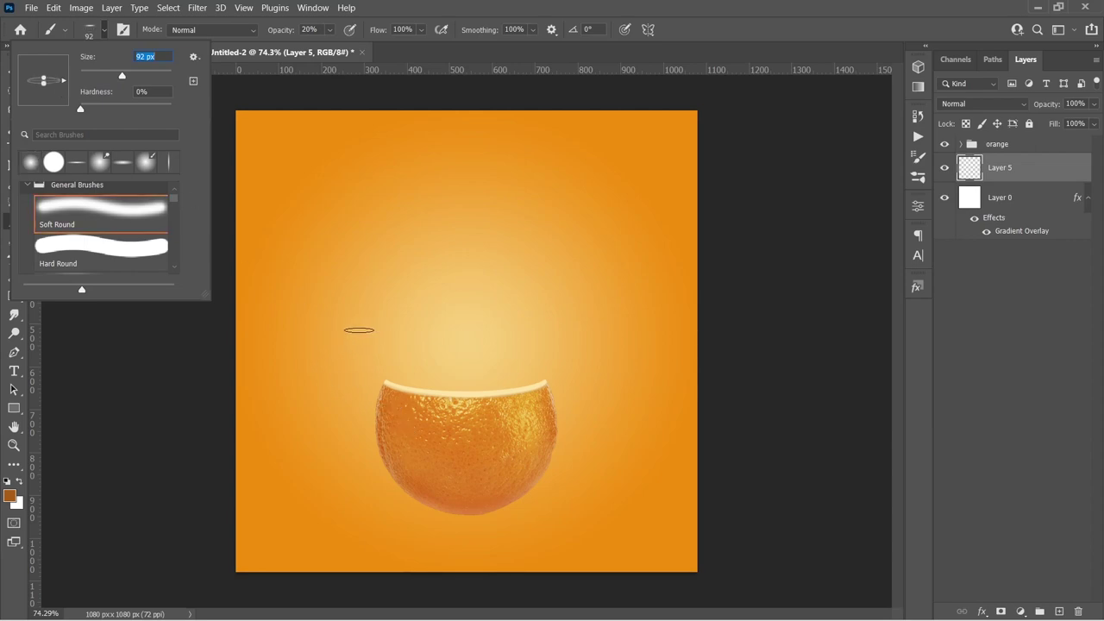
left_click(311, 410)
Step: Enlarge the flattened brush to 250 px and set the foreground colour to a darker brown for the orange's ground shadow
key("bracketright")
key("bracketright")
key("bracketright")
key("bracketright")
key("bracketright")
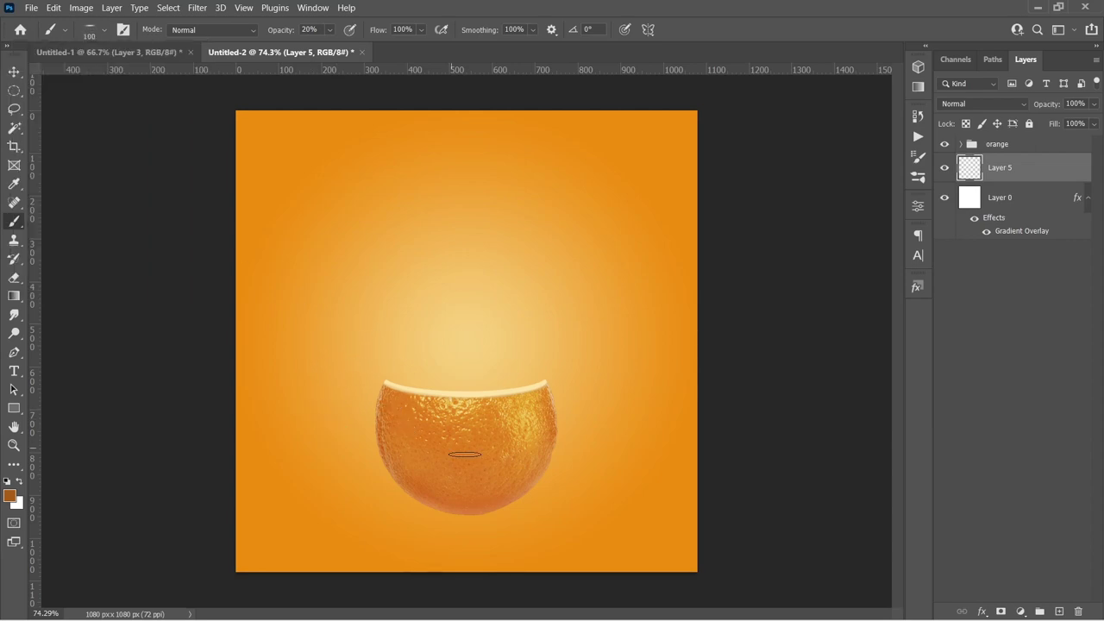
key("bracketright")
key("bracketright")
key("bracketleft")
left_click(9, 496)
left_click_drag(634, 408, 625, 436)
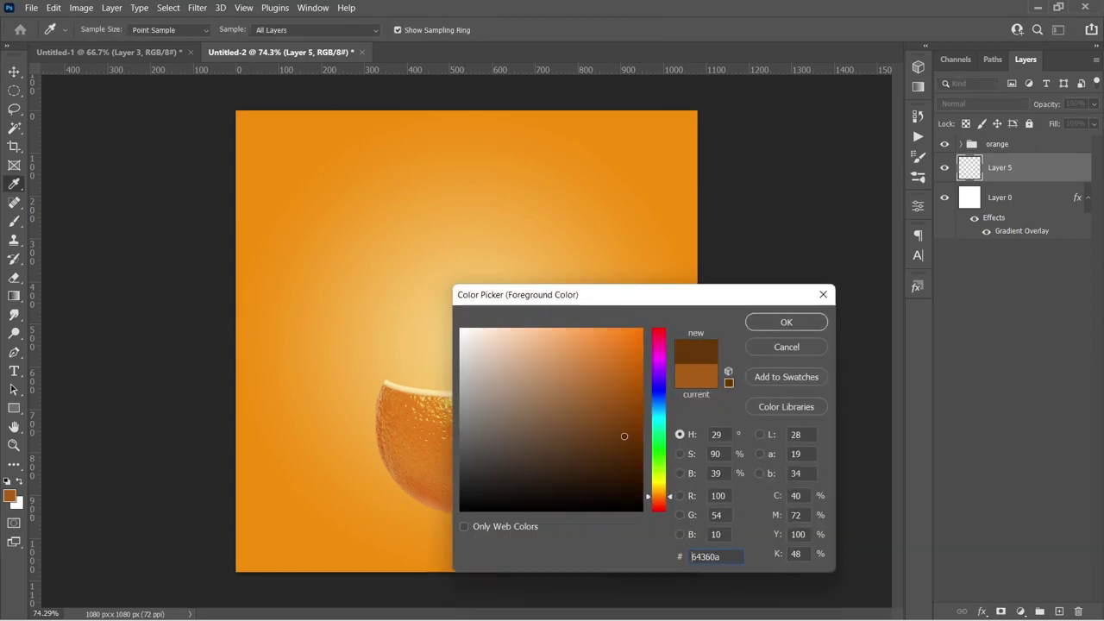
left_click(786, 322)
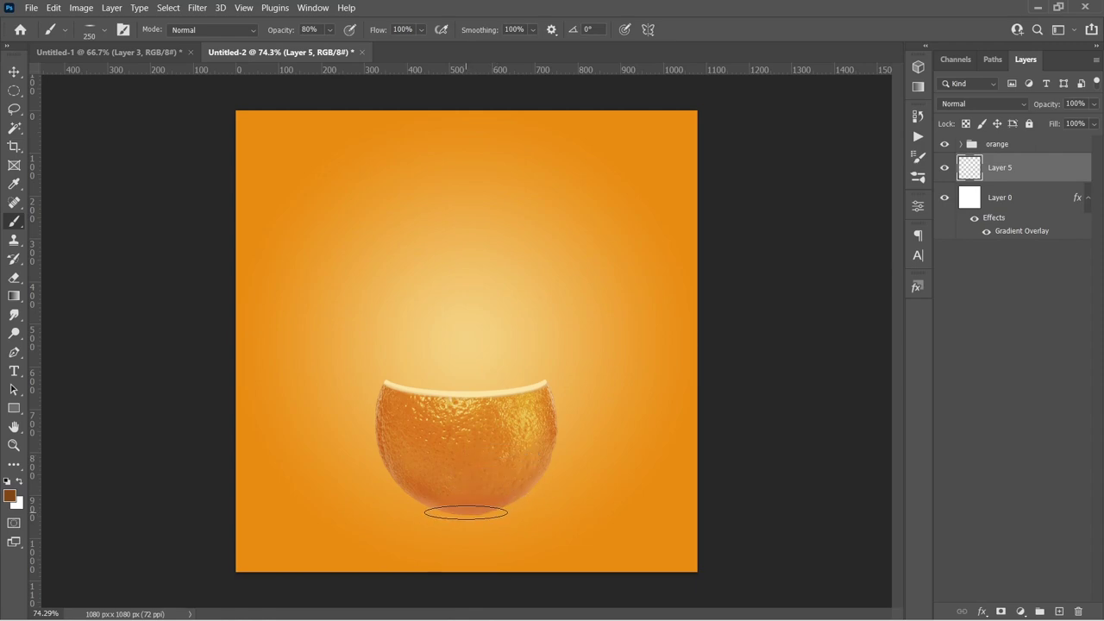
Step: Paint the orange's ground shadow on the layer beneath it with a single dab of the flattened brush under the bowl
left_click(469, 514)
scroll(474, 475, "down", 2)
scroll(476, 472, "up", 2)
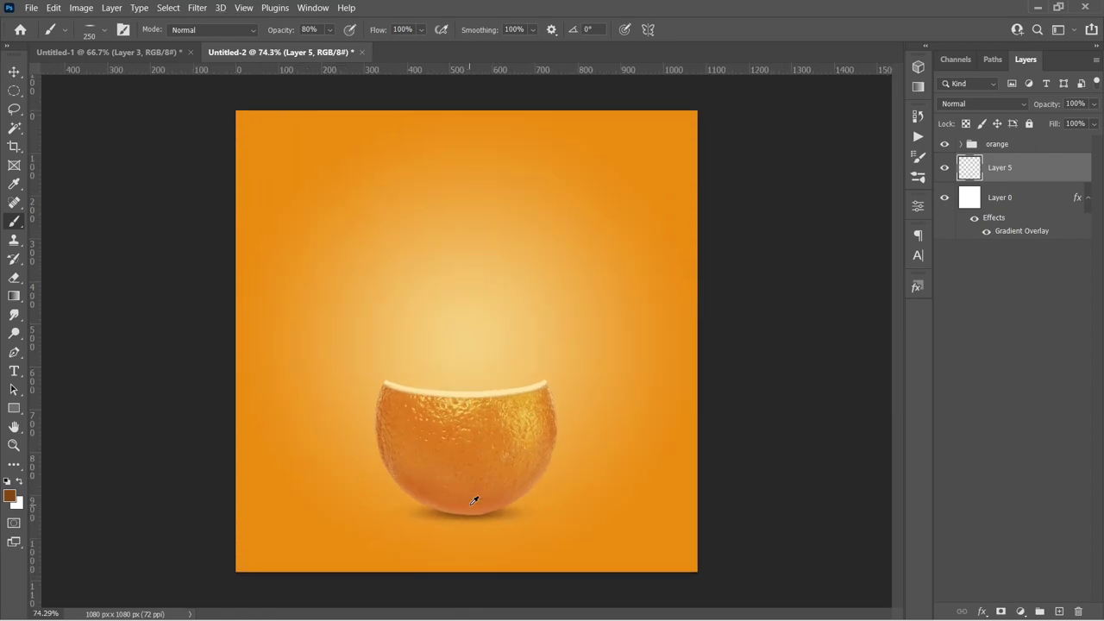
key("v")
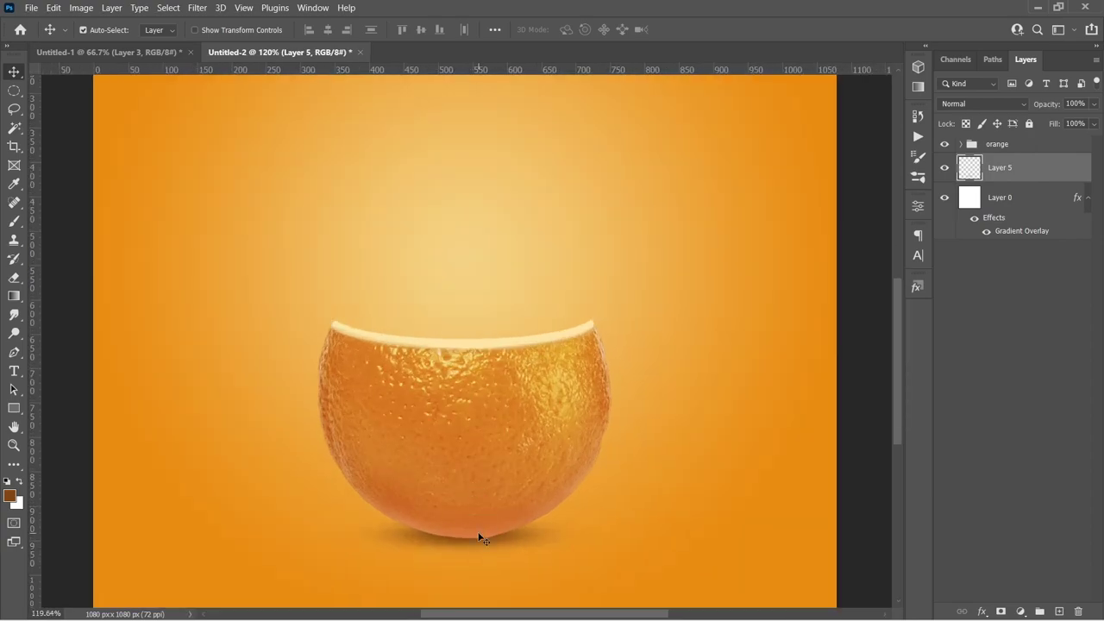
scroll(481, 530, "down", 1)
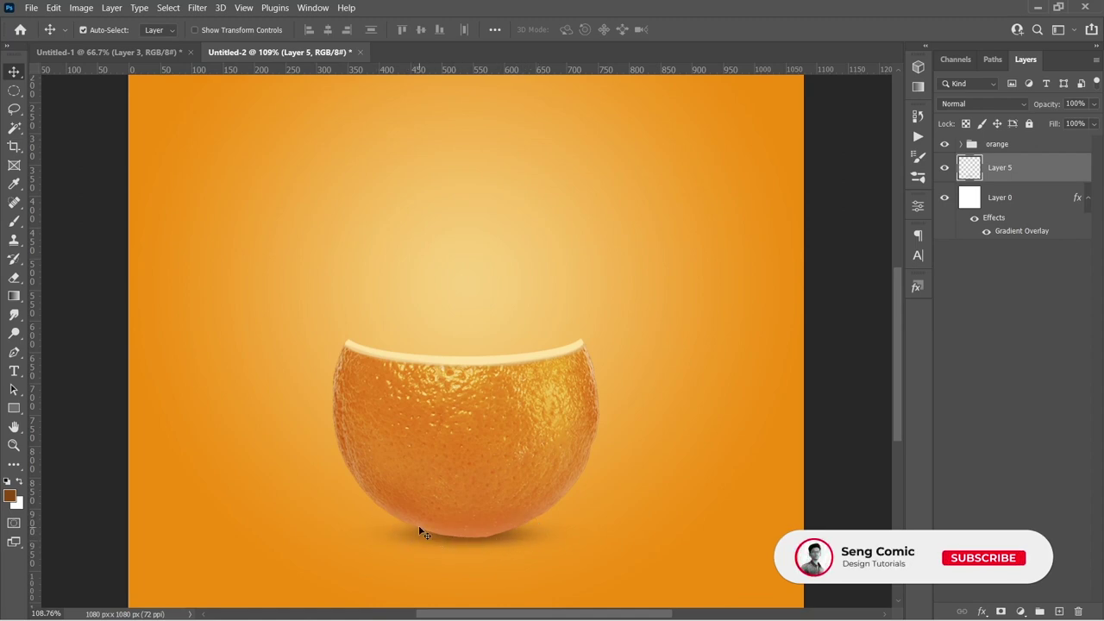
Step: Expand the orange group, add a new layer above the masked orange layer, and clip it to that layer
left_click(973, 147)
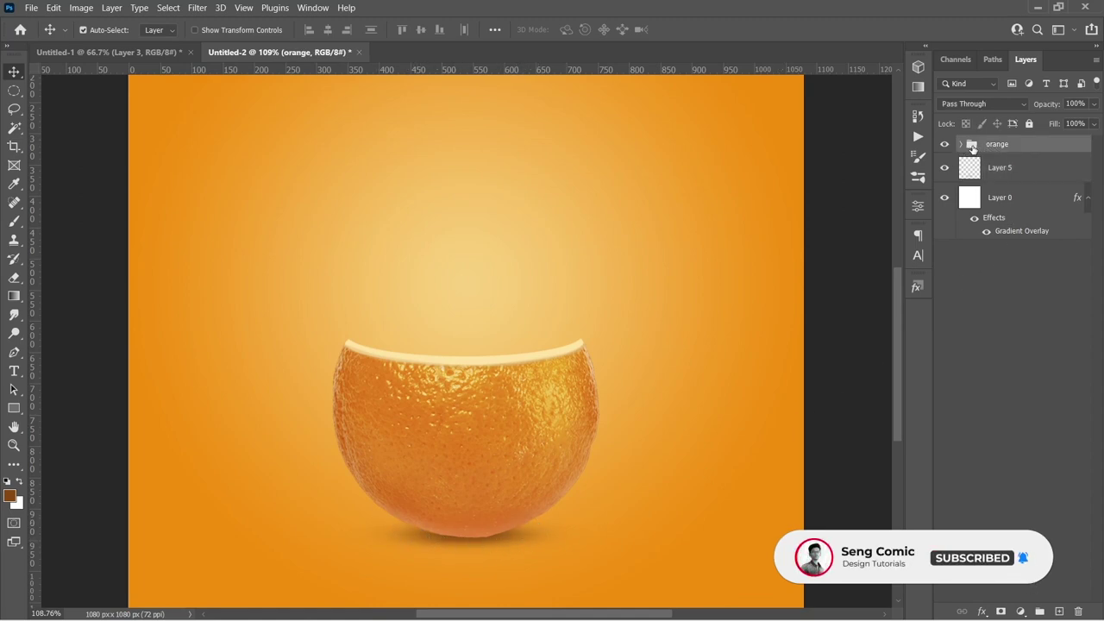
left_click(962, 145)
left_click(1041, 201)
left_click(1061, 611)
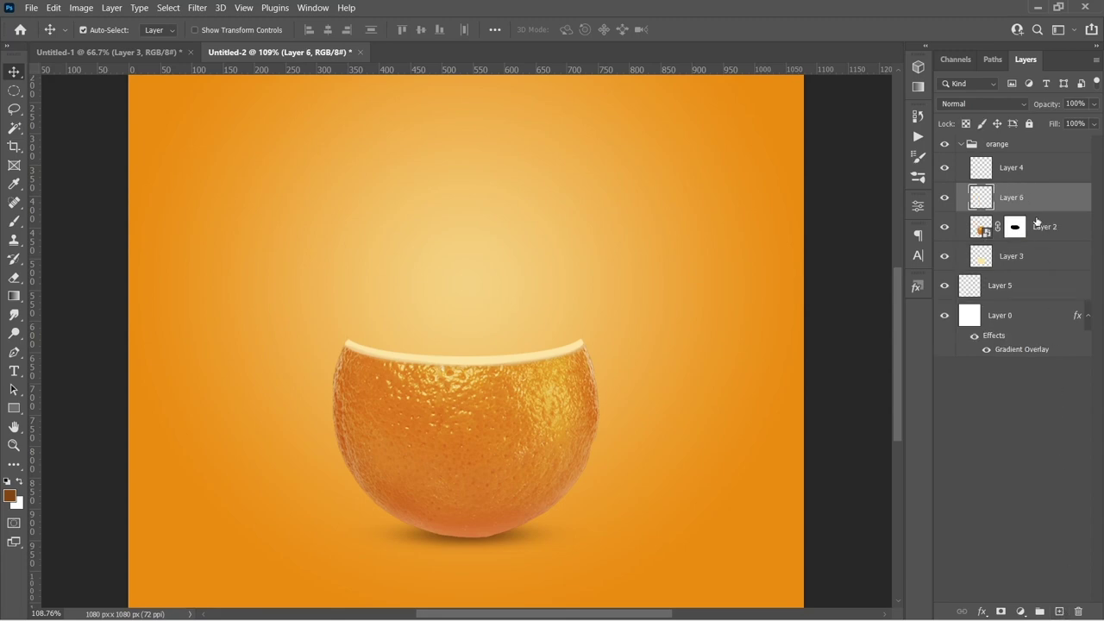
left_click(1038, 208, "alt")
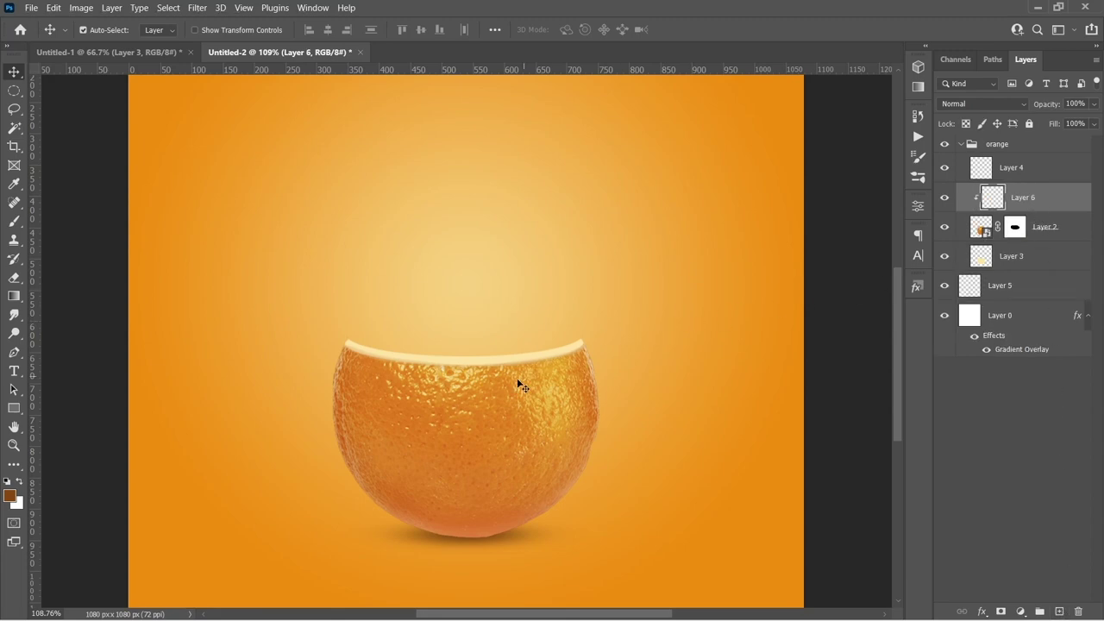
Step: Restore the flattened Soft Round brush tip to a full circle
key("b")
left_click(93, 31)
left_click_drag(44, 84, 43, 97)
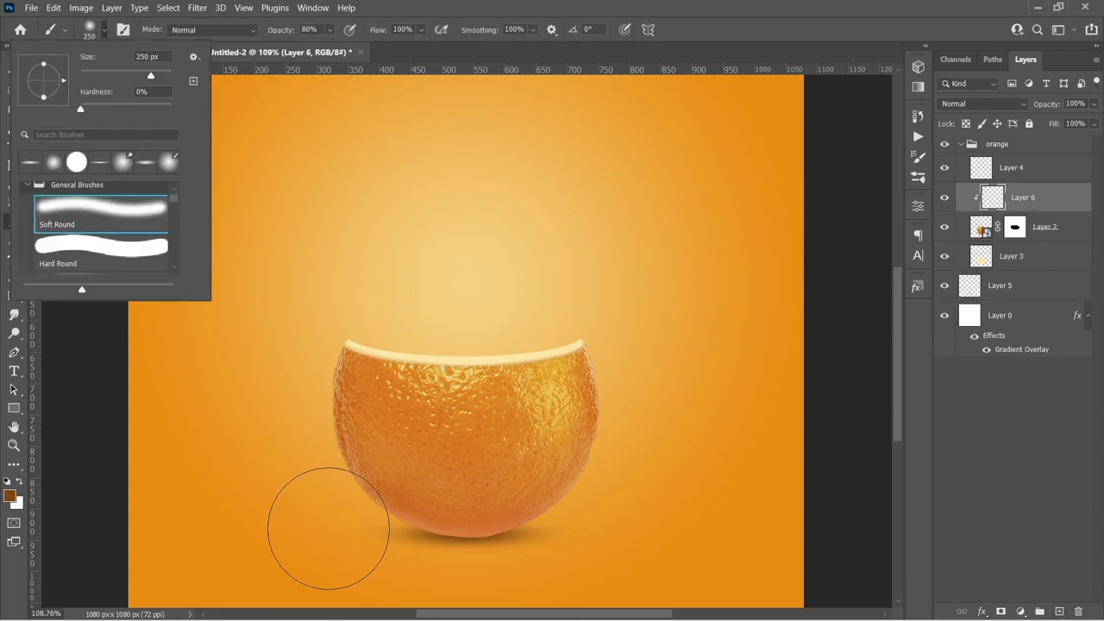
left_click(316, 503)
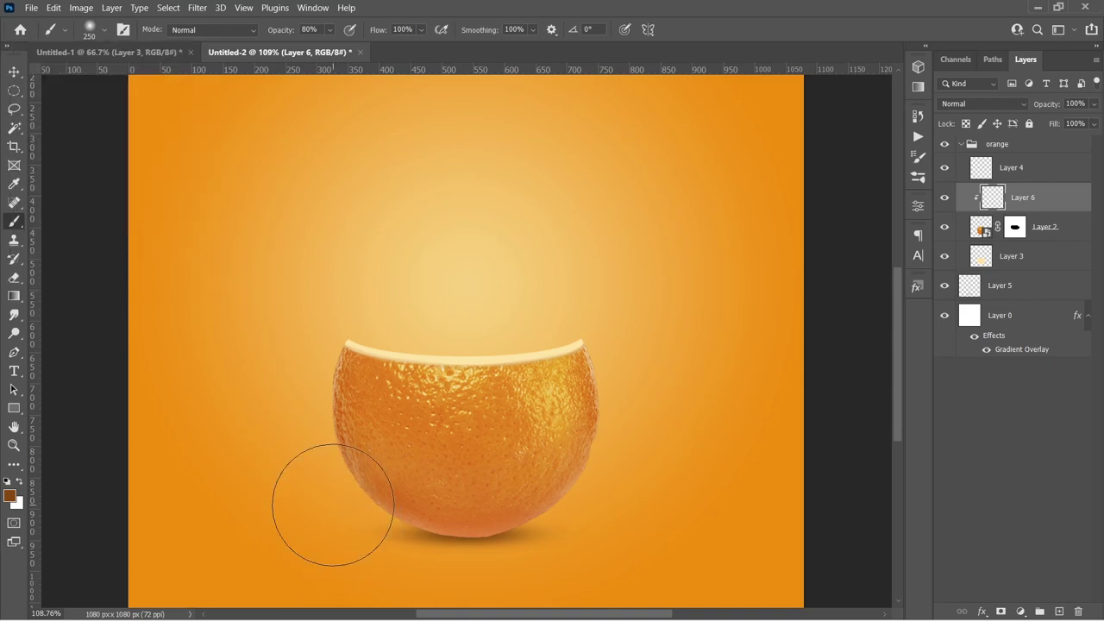
Step: Reduce the brush to 80 px and paint brown shading along the bottom edge of the orange on the clipped layer
key("bracketleft")
key("bracketleft")
key("bracketleft")
key("bracketleft")
key("bracketleft")
key("bracketleft")
key("bracketleft")
mouse_move(393, 527)
left_mouse_down()
mouse_move(513, 550)
mouse_move(559, 533)
left_mouse_up()
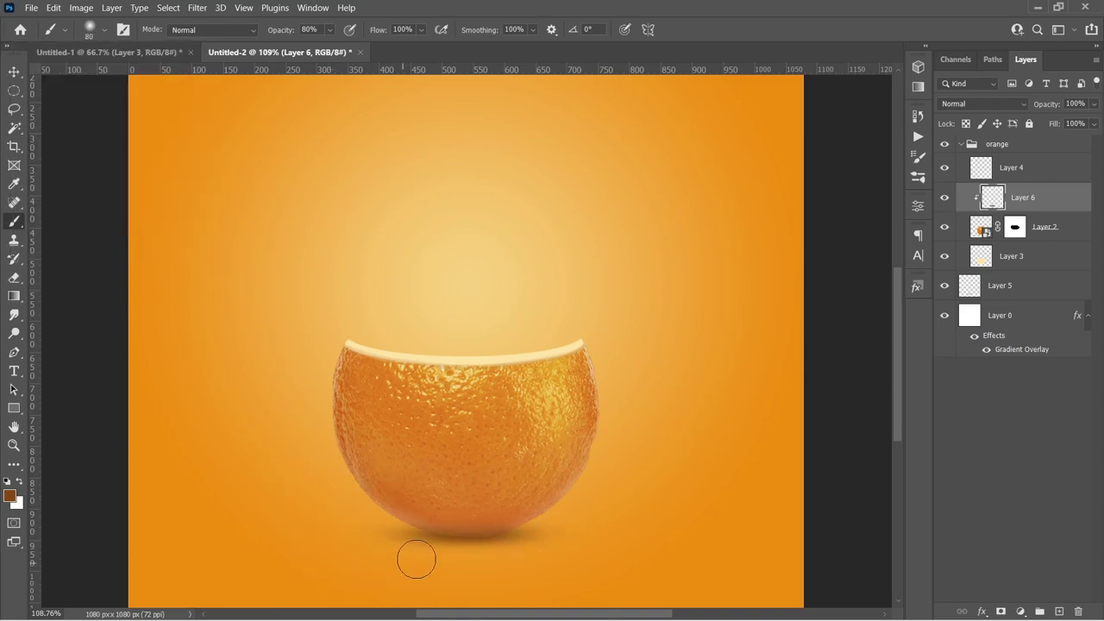
Step: Set the clipped shading layer's blend mode to Multiply and lower its fill to about 83%
scroll(638, 486, "down", 5)
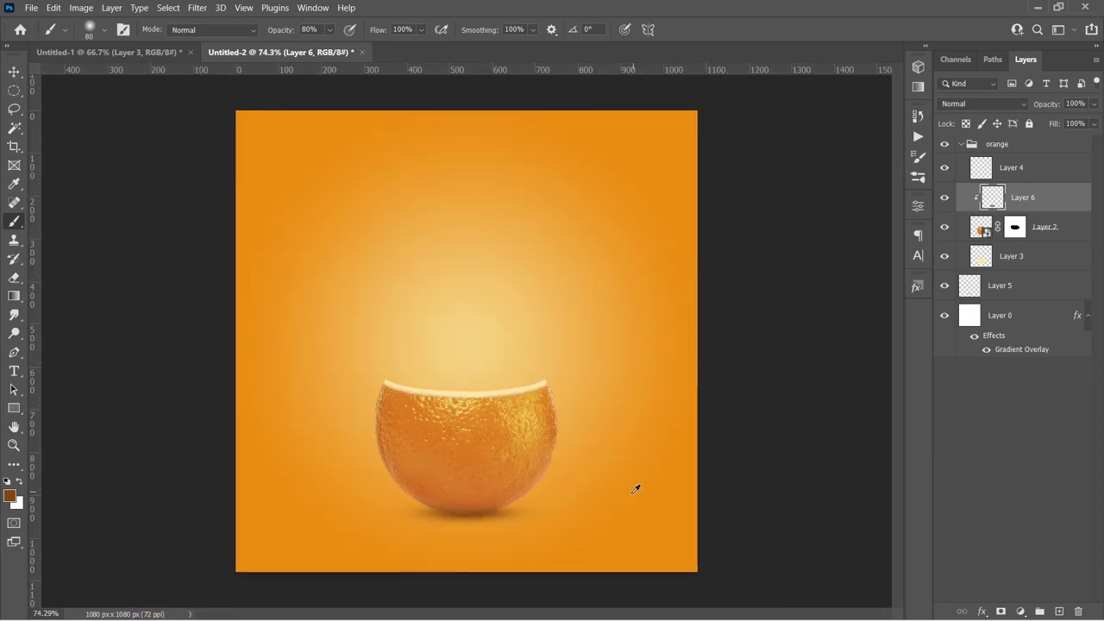
scroll(547, 503, "up", 2)
left_click(989, 104)
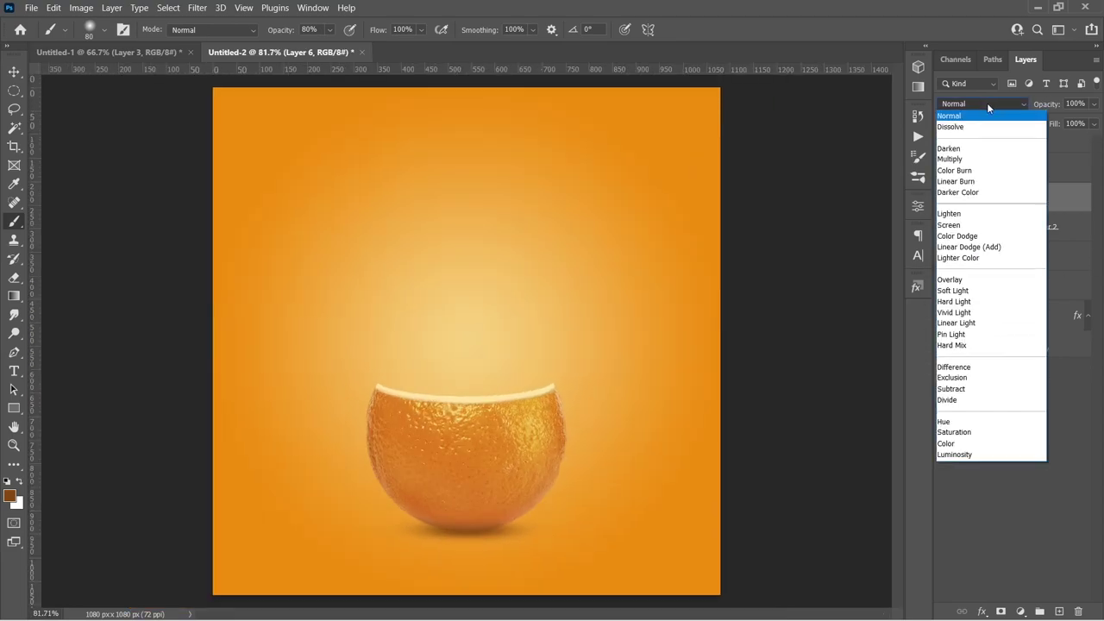
left_click(972, 160)
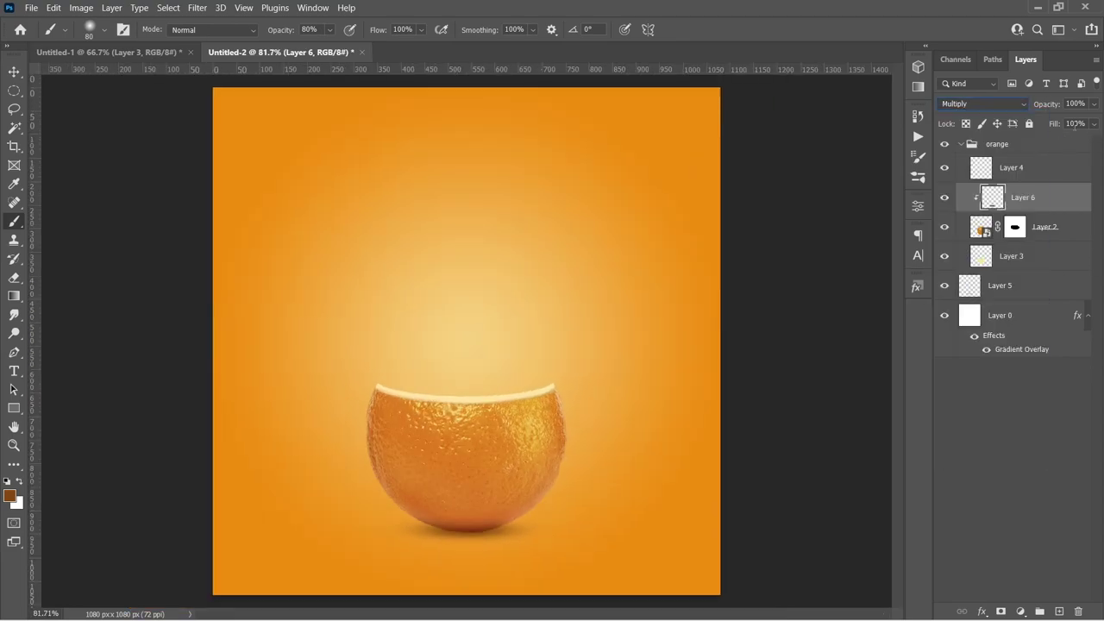
left_click_drag(1094, 124, 1079, 145)
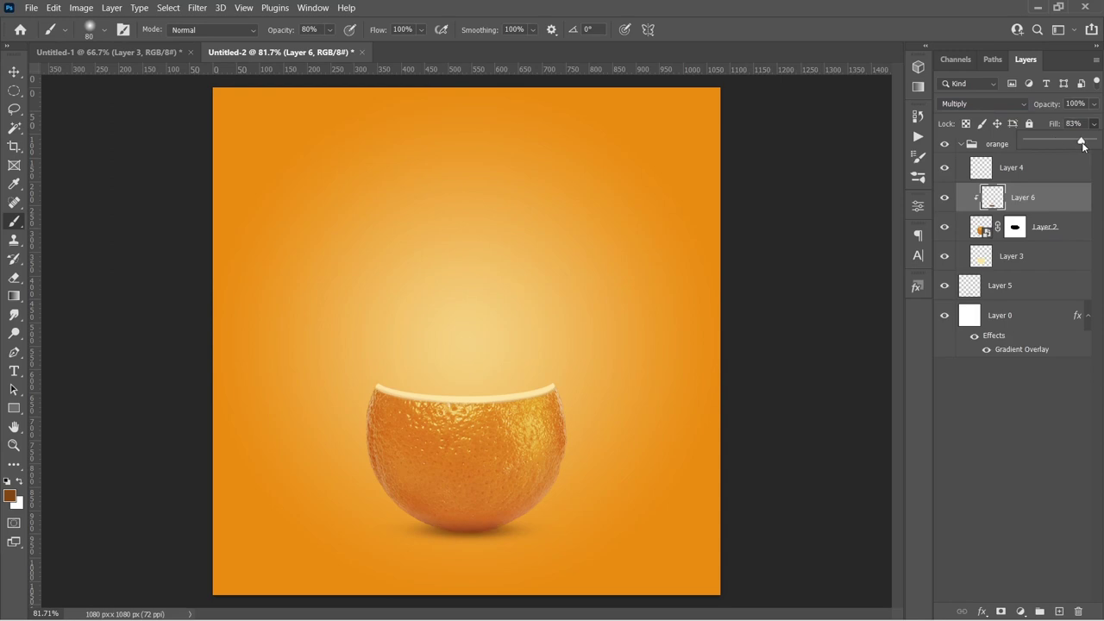
Step: Set the ground shadow layer's blend mode to Multiply and reduce its fill slightly
left_click(1000, 285)
left_click(978, 104)
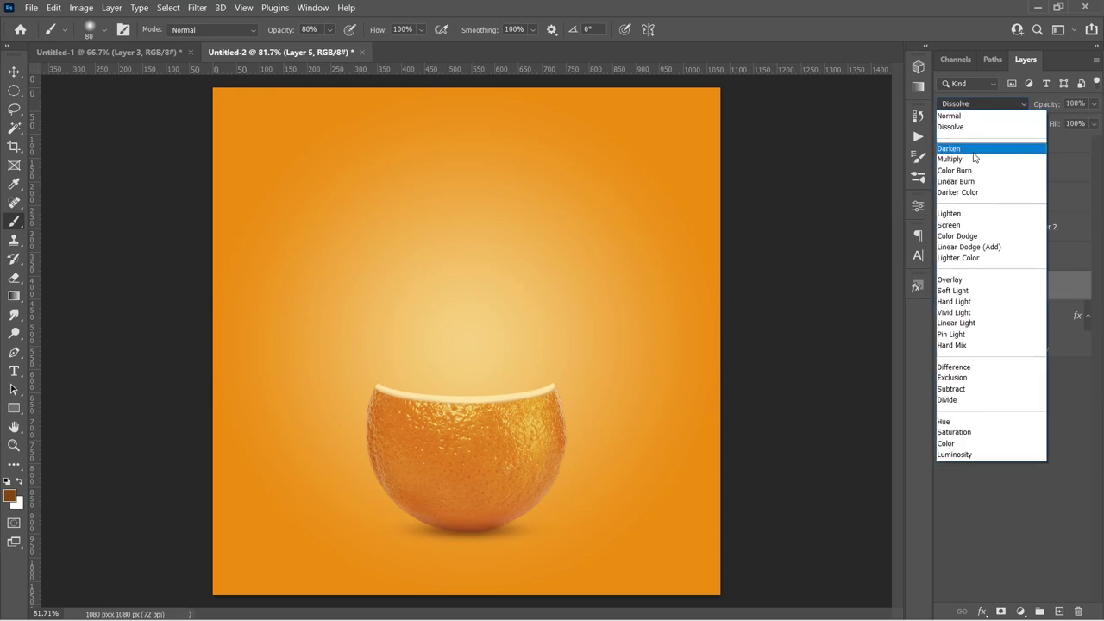
left_click(972, 156)
mouse_move(1094, 123)
left_mouse_down()
mouse_move(1067, 142)
mouse_move(1089, 143)
left_mouse_up()
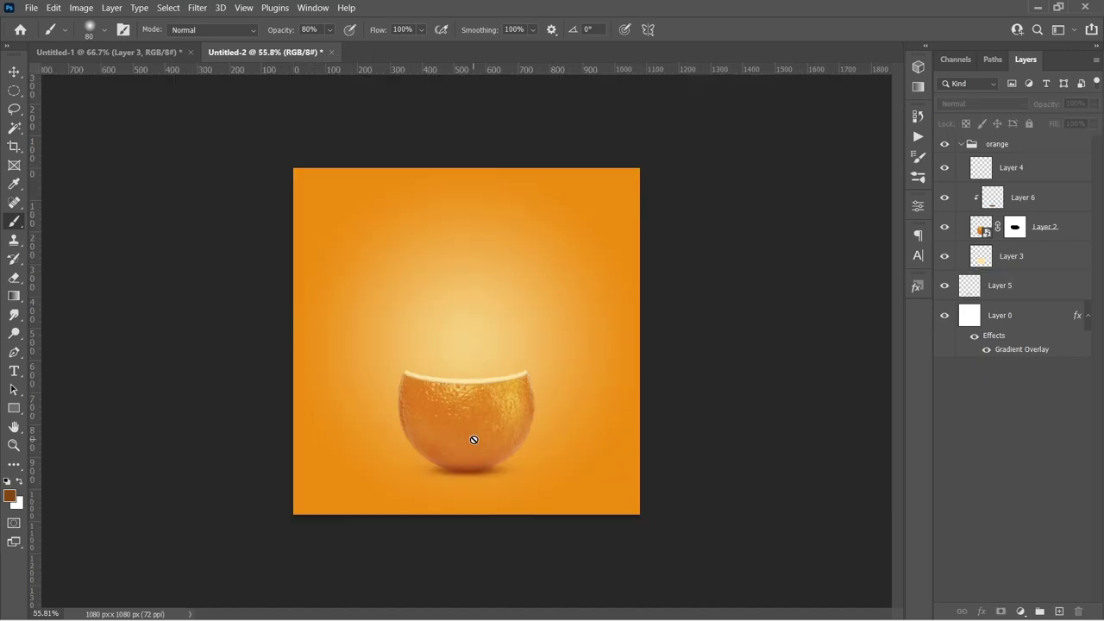
Step: Copy the juice bottle from the Untitled-1 document into the Untitled-2 design, placing it upright above the orange
key("v")
scroll(476, 422, "down", 1)
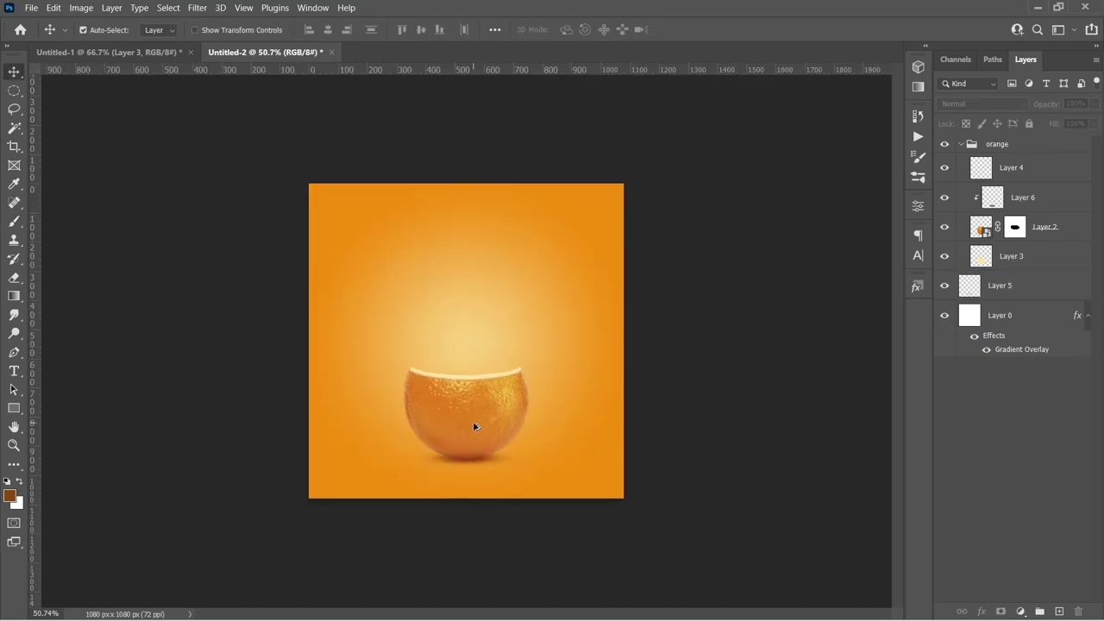
scroll(474, 425, "up", 2)
left_click(118, 53)
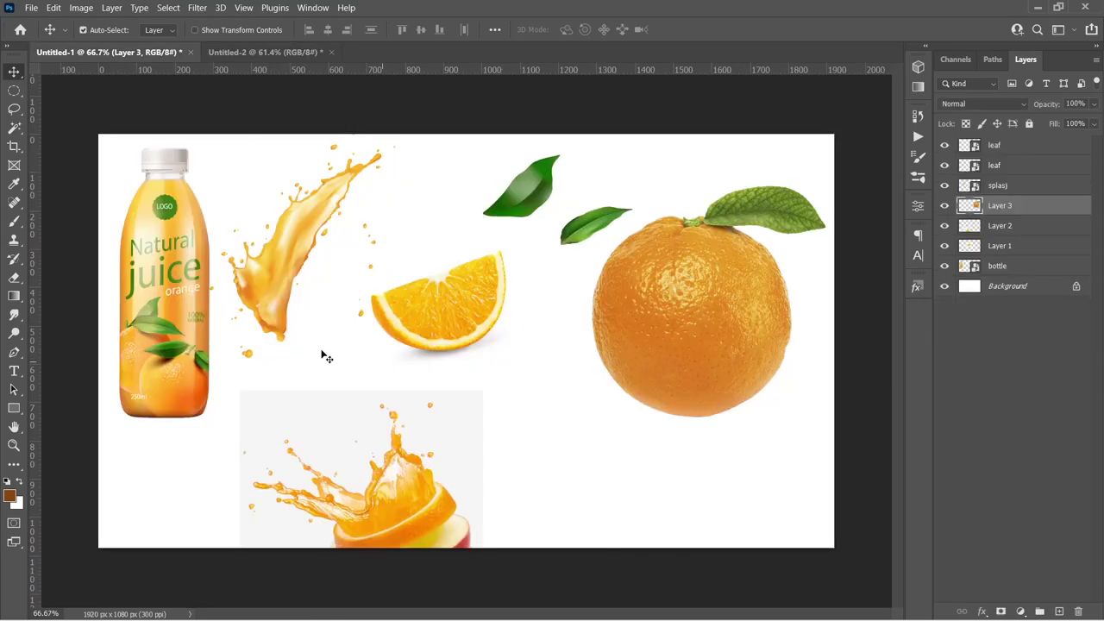
left_click_drag(184, 326, 472, 296)
Step: Move the ground shadow layer into the orange group, and place the bottle behind that group, lowered slightly into the bowl
left_click(961, 174)
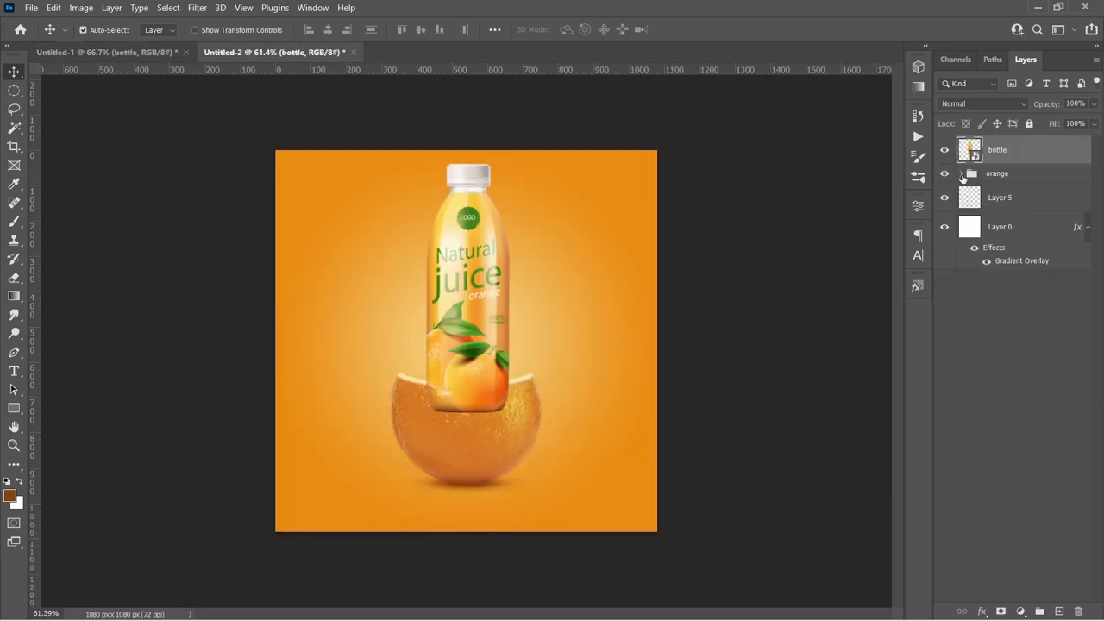
mouse_move(998, 198)
left_mouse_down()
mouse_move(997, 175)
mouse_move(1007, 188)
left_mouse_up()
left_click(997, 154)
key("ctrl")
left_click_drag(489, 279, 489, 292)
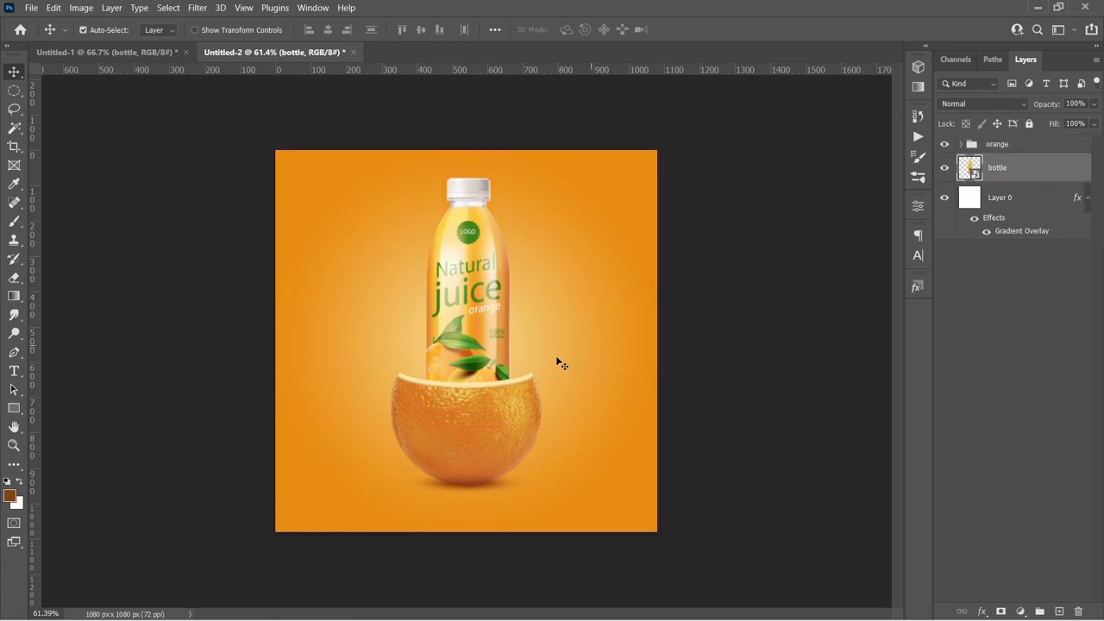
Step: Scale the orange group to about 78% around its centre and shift it slightly down with Free Transform
left_click(998, 145)
key("ctrl+t")
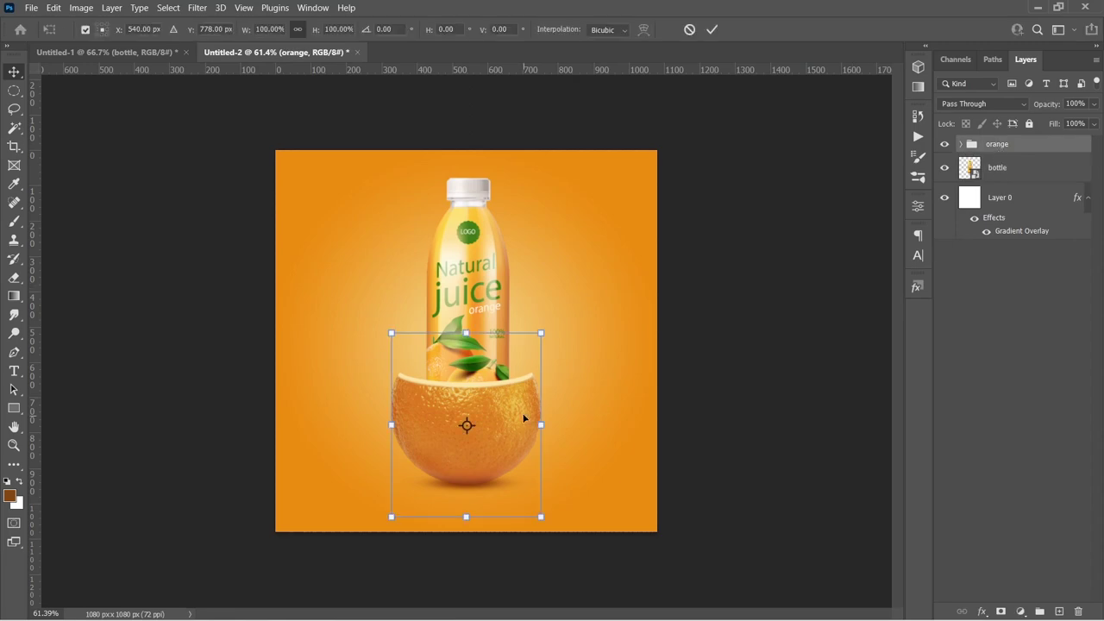
left_click_drag(548, 329, 521, 345)
left_click_drag(504, 419, 503, 426)
key("Return")
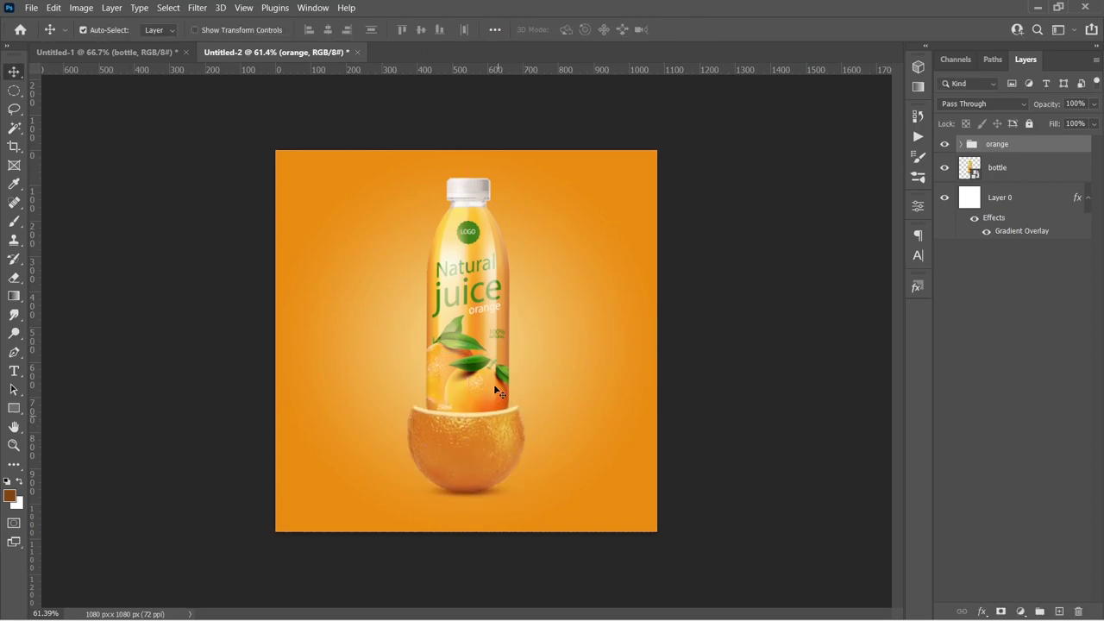
Step: Move the bottle straight down into the smaller orange bowl and enlarge it slightly with Free Transform
left_click(492, 356)
key("ctrl+t")
left_click_drag(484, 295, 482, 314)
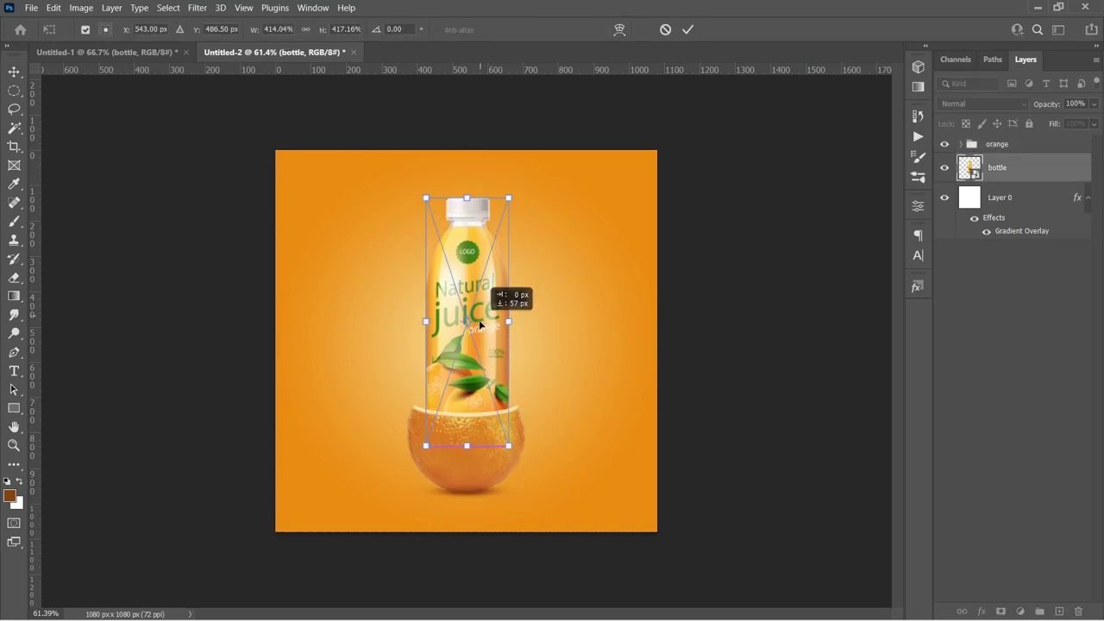
left_click_drag(471, 197, 470, 182)
mouse_move(453, 235)
left_mouse_down()
mouse_move(454, 262)
mouse_move(453, 248)
left_mouse_up()
key("Return")
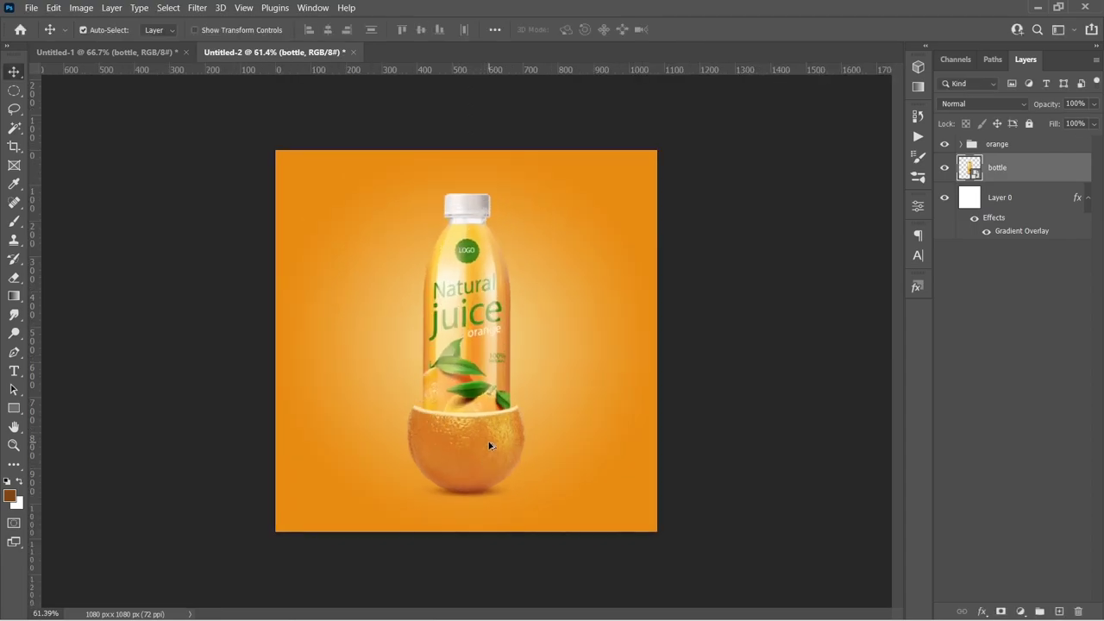
Step: Copy the picture of stacked fruit slices with a juice splash from Untitled-1 into the Untitled-2 design
left_click(100, 53)
left_click_drag(407, 337, 410, 409)
left_click(231, 52)
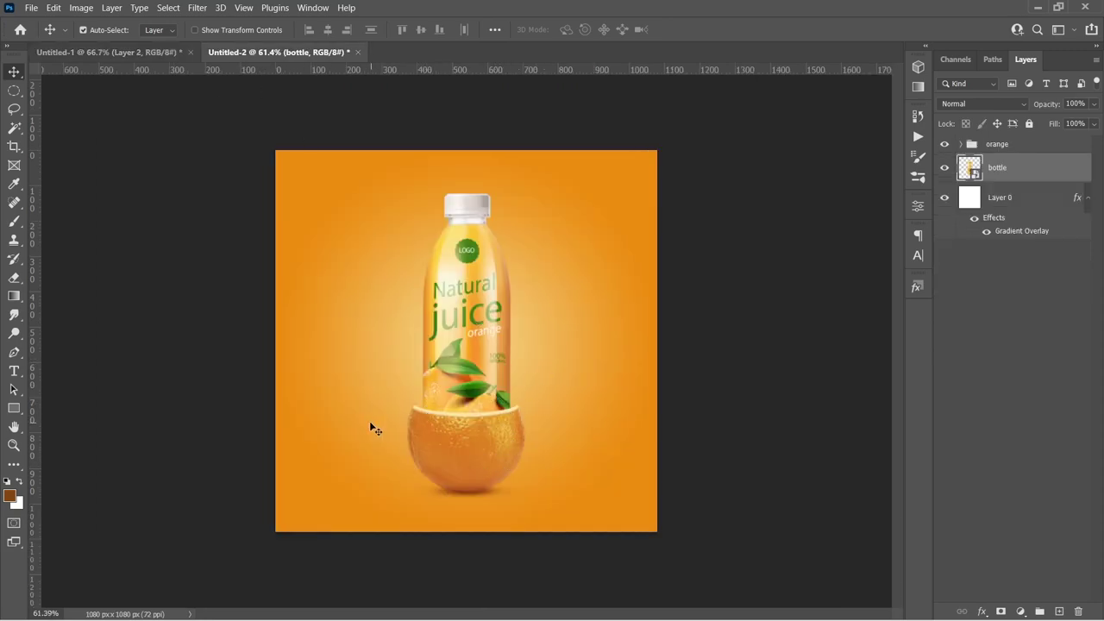
key("ctrl+Tab")
left_click_drag(387, 382, 601, 324)
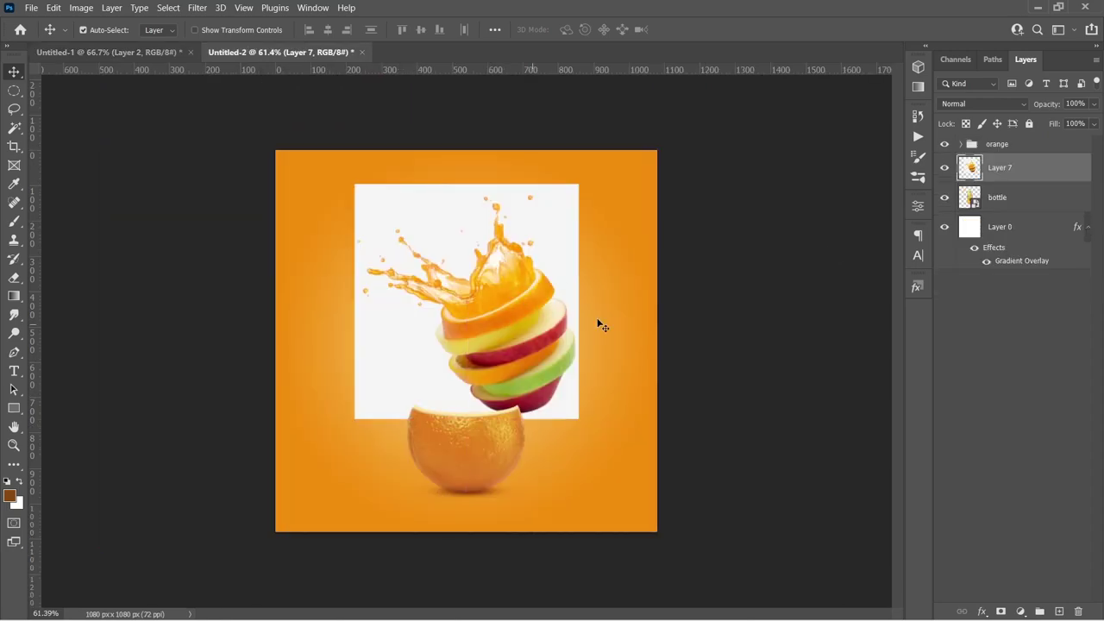
Step: Bring the fruit splash layer above the orange group and rotate it about 25° clockwise over the bottle and bowl
left_click_drag(1008, 165, 1002, 138)
key("ctrl+t")
left_click_drag(604, 305, 594, 366)
key("Return")
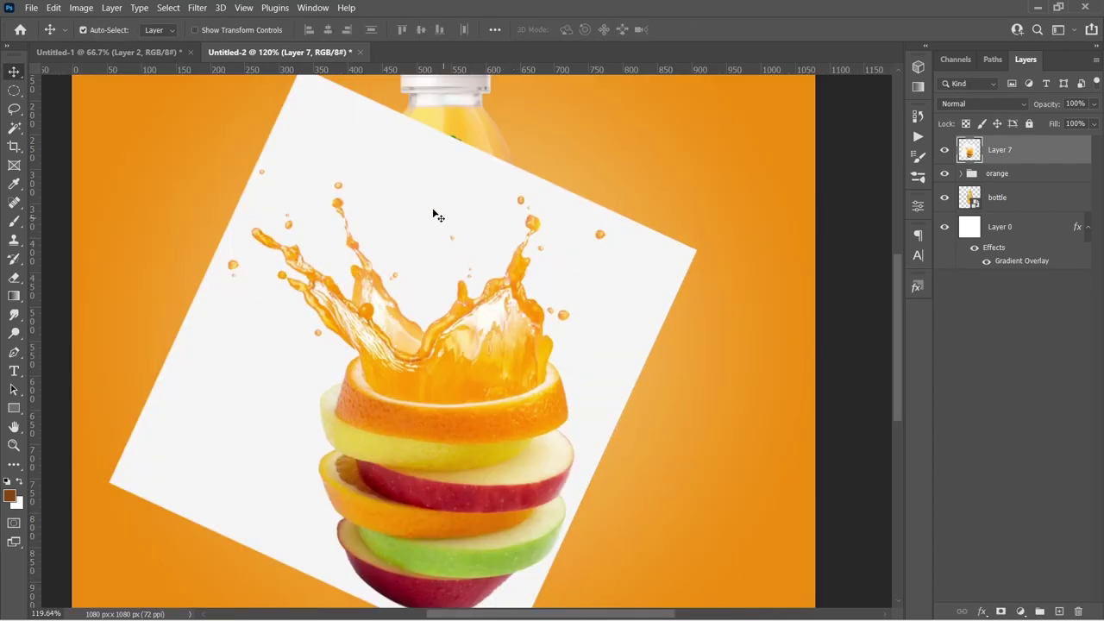
Step: Select the juice splash, its droplets and the fruit stack, refining the gaps with a 40 px Quick Selection brush
key("ctrl+plus")
left_click(14, 128)
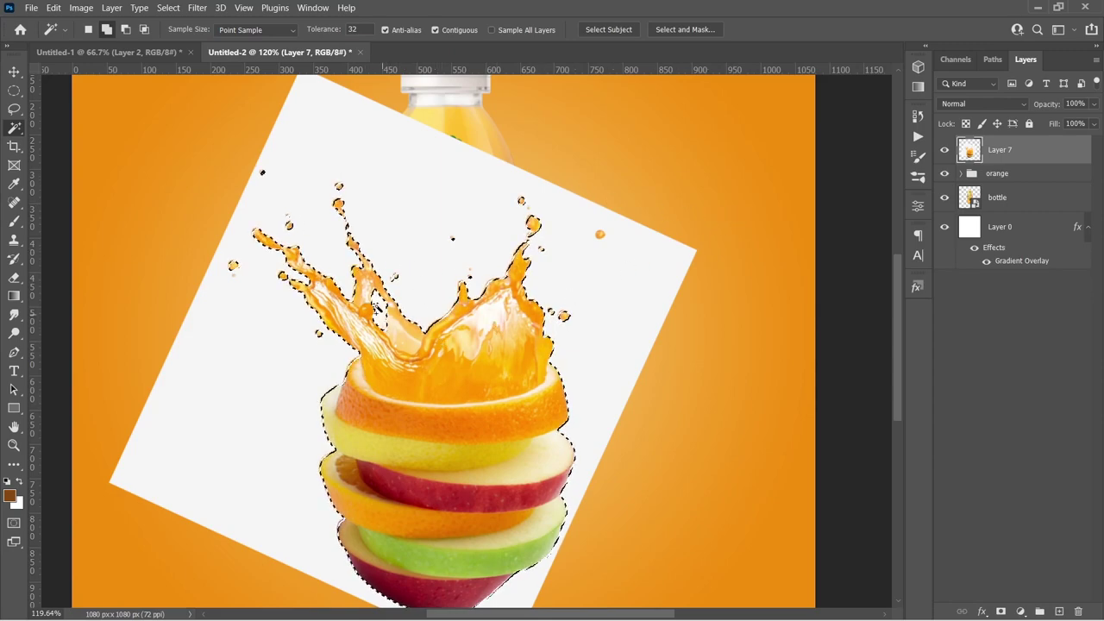
right_click(14, 129)
left_click(78, 139)
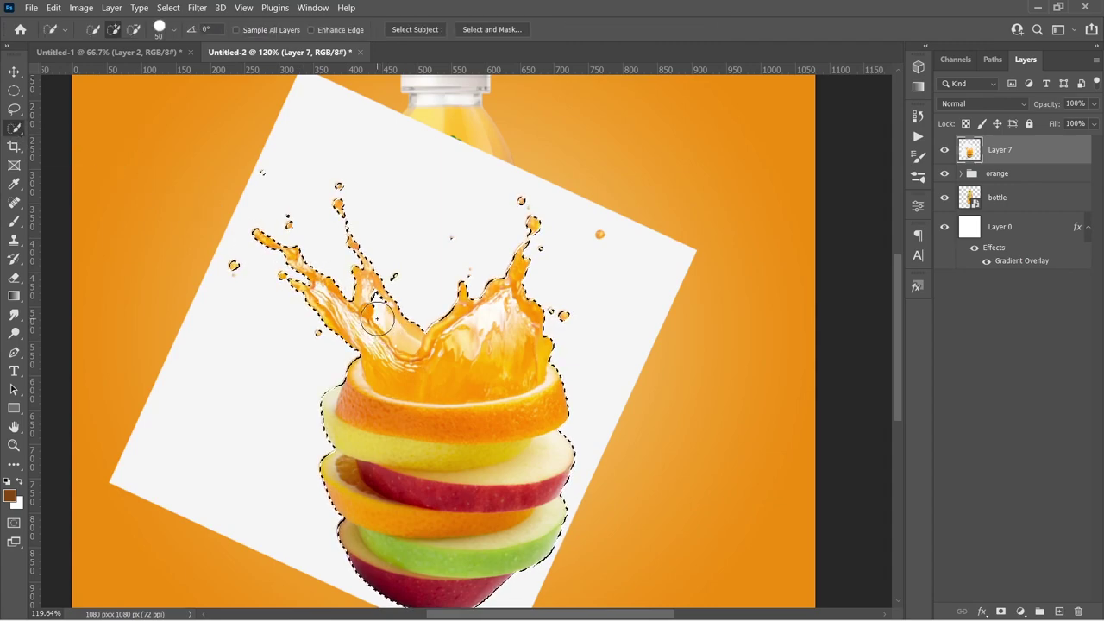
key("bracketleft")
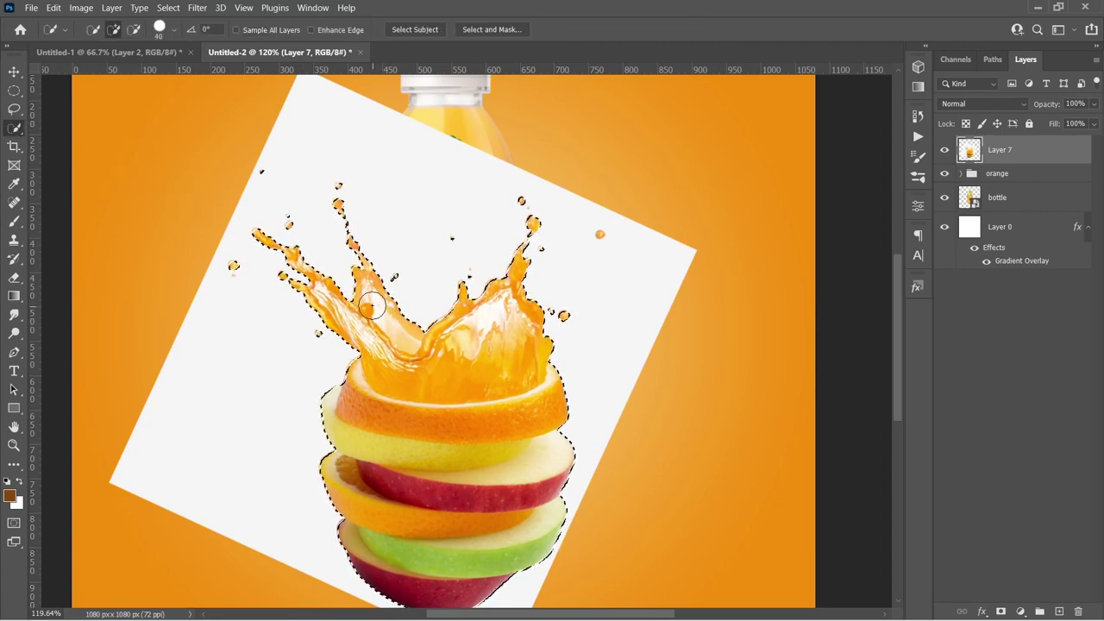
scroll(408, 295, "down", 2)
scroll(408, 299, "up", 2)
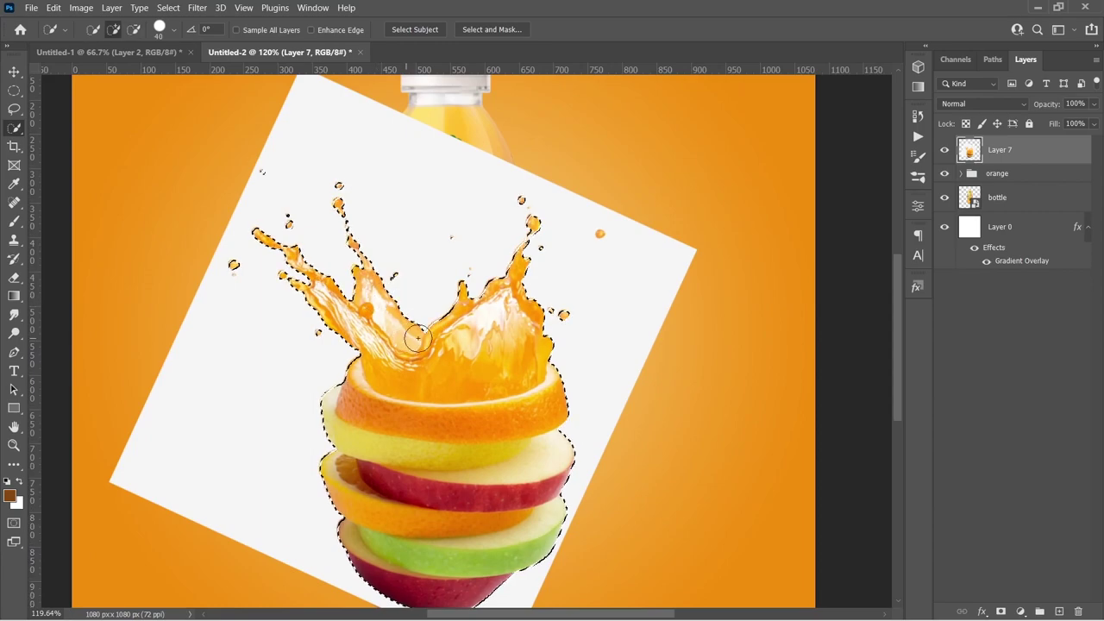
Step: Invert the selection, delete the white background around the fruit splash, and deselect
key("ctrl+shift+i")
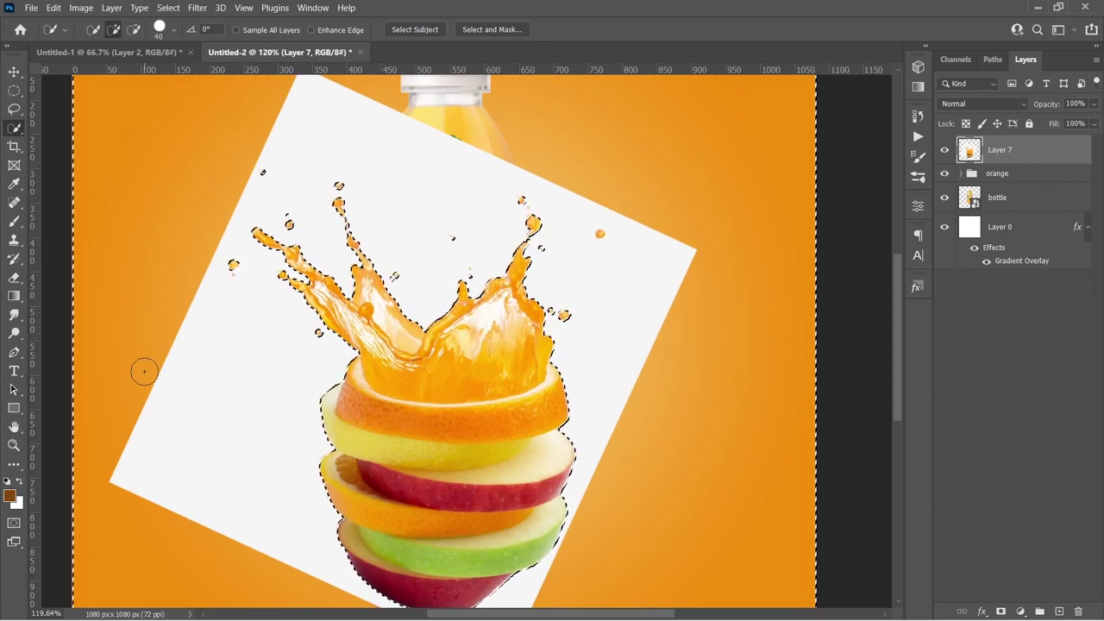
key("Delete")
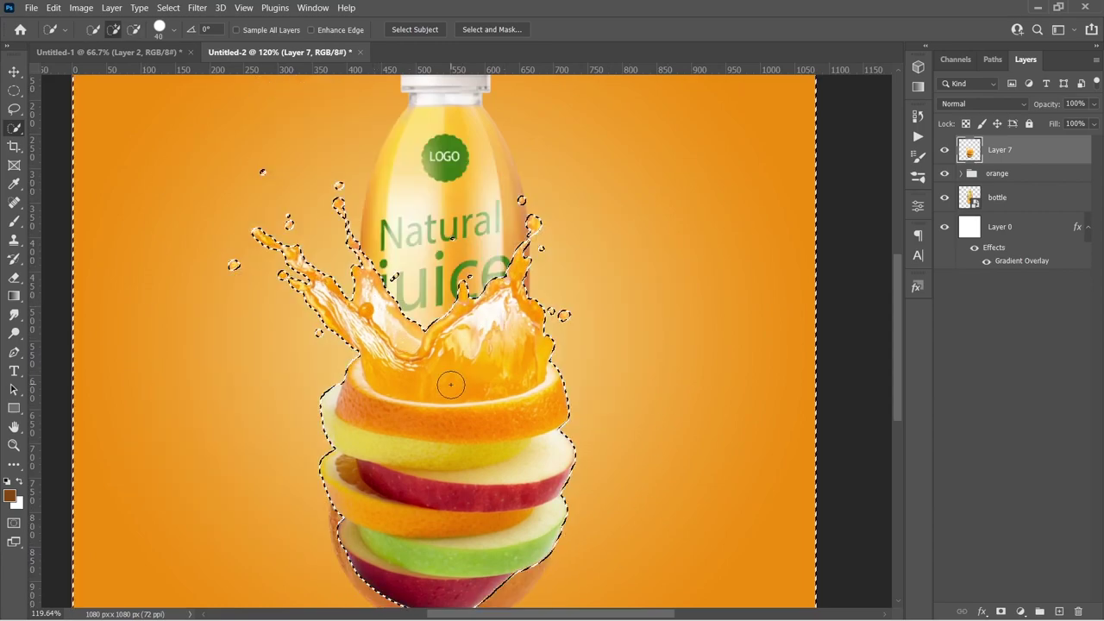
key("ctrl+d")
Step: Lasso the juice splash and its droplets above the top orange slice, copy them to a new layer, and hide Layer 7
scroll(450, 384, "down", 4)
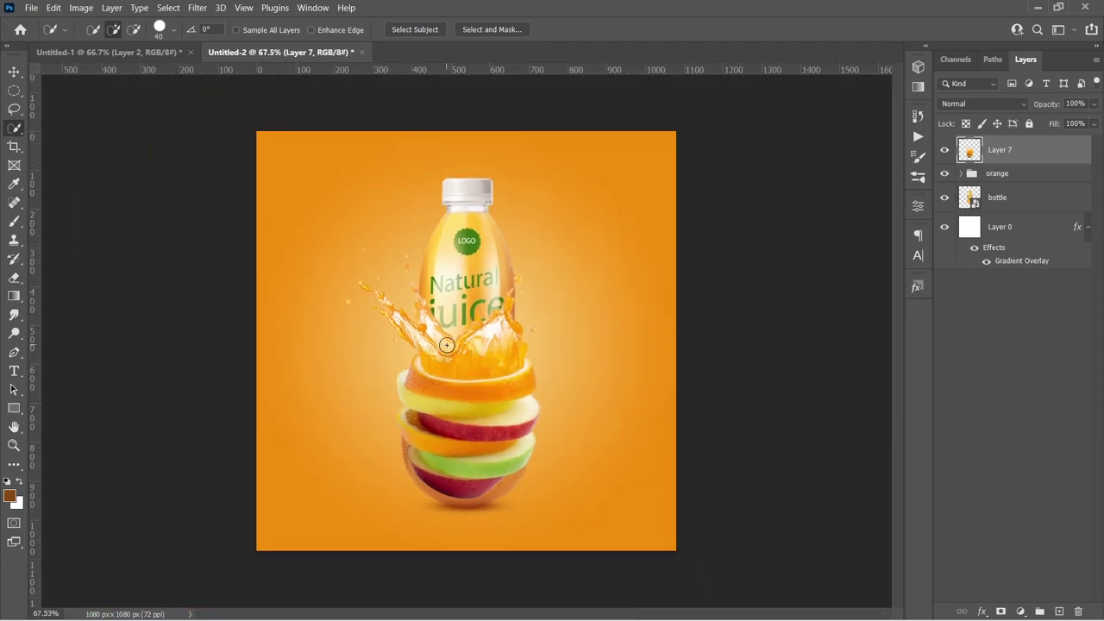
scroll(446, 345, "up", 2)
key("v")
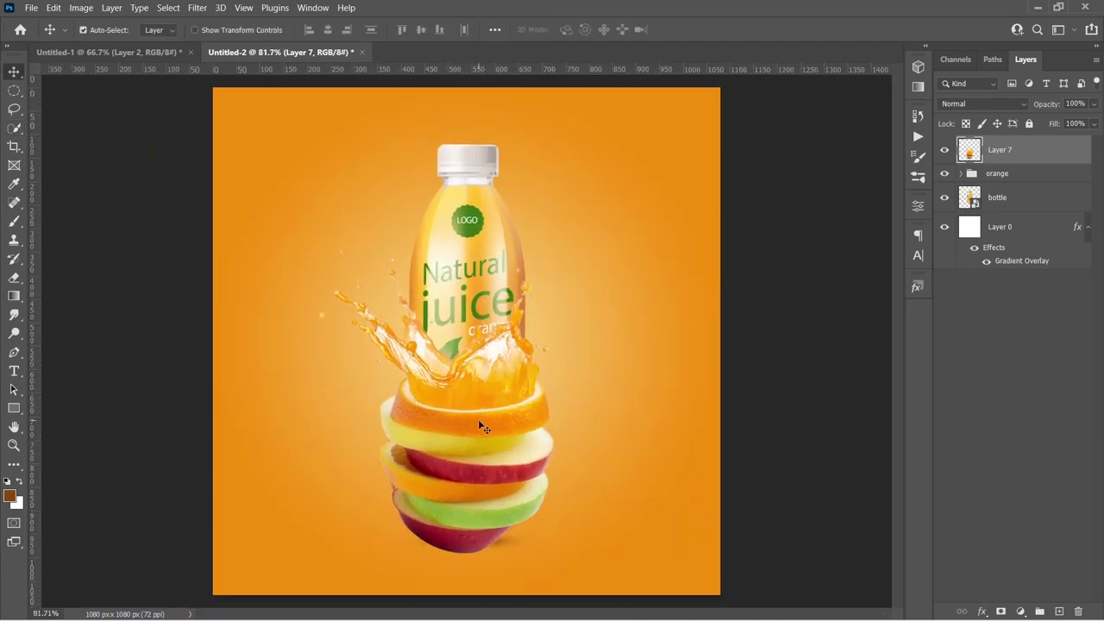
key("l")
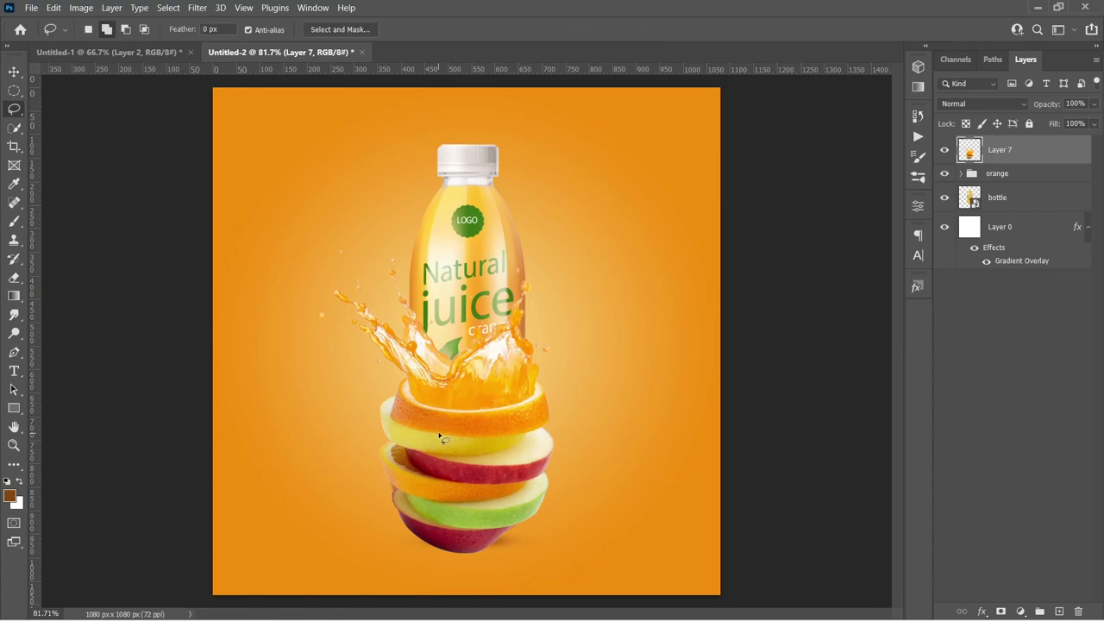
scroll(439, 464, "up", 8)
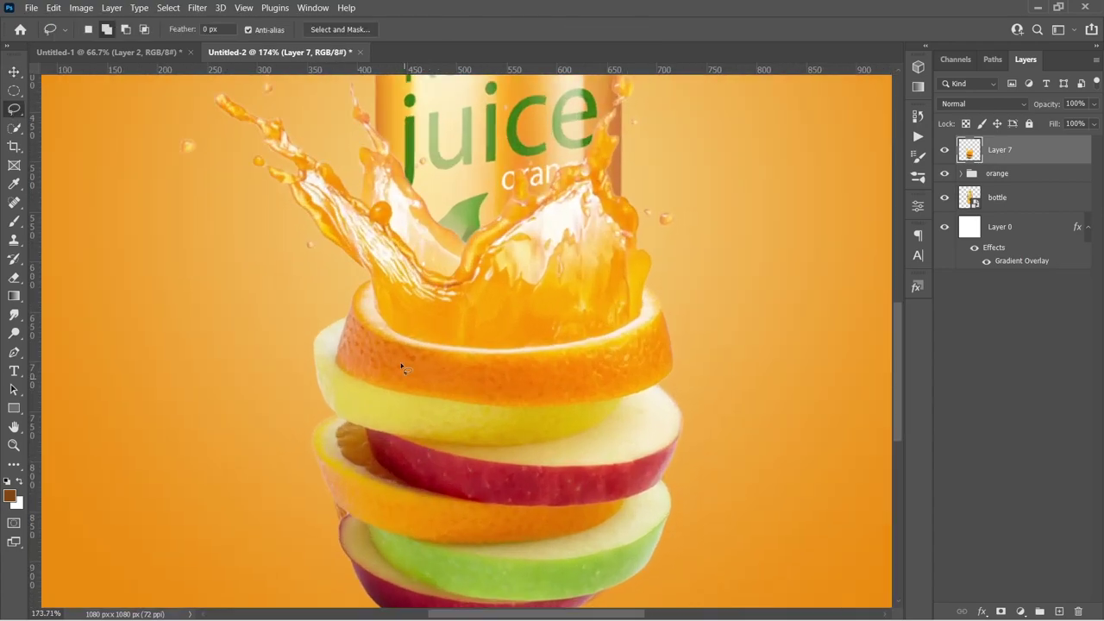
mouse_move(355, 276)
left_mouse_down()
mouse_move(535, 338)
mouse_move(713, 256)
mouse_move(697, 7)
mouse_move(280, 326)
left_mouse_up()
scroll(409, 423, "down", 3)
scroll(409, 423, "down", 2)
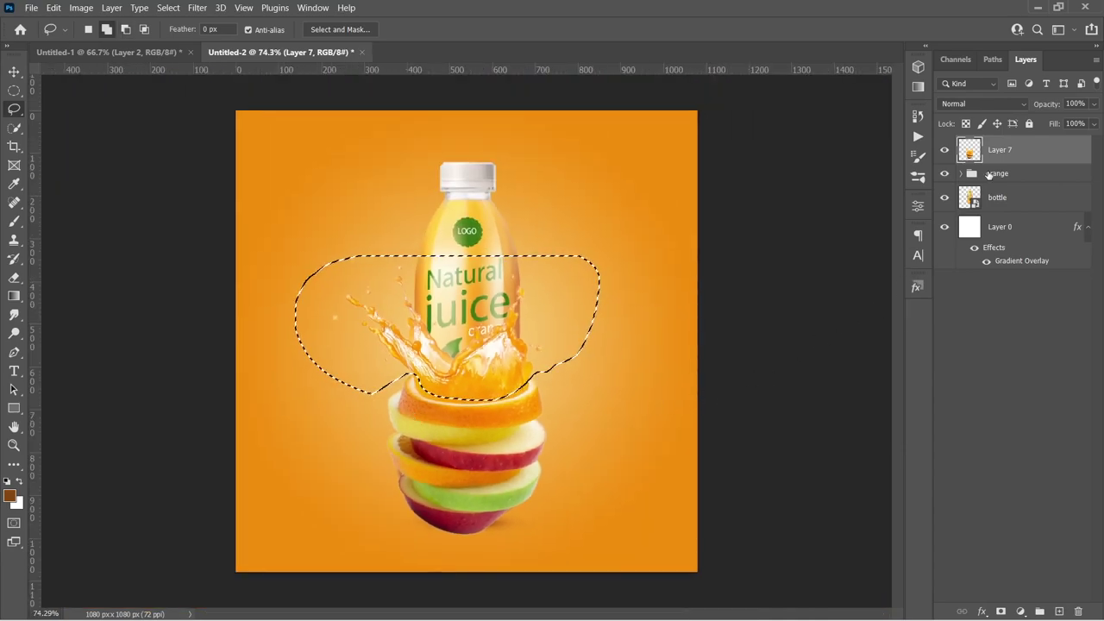
key("ctrl+j")
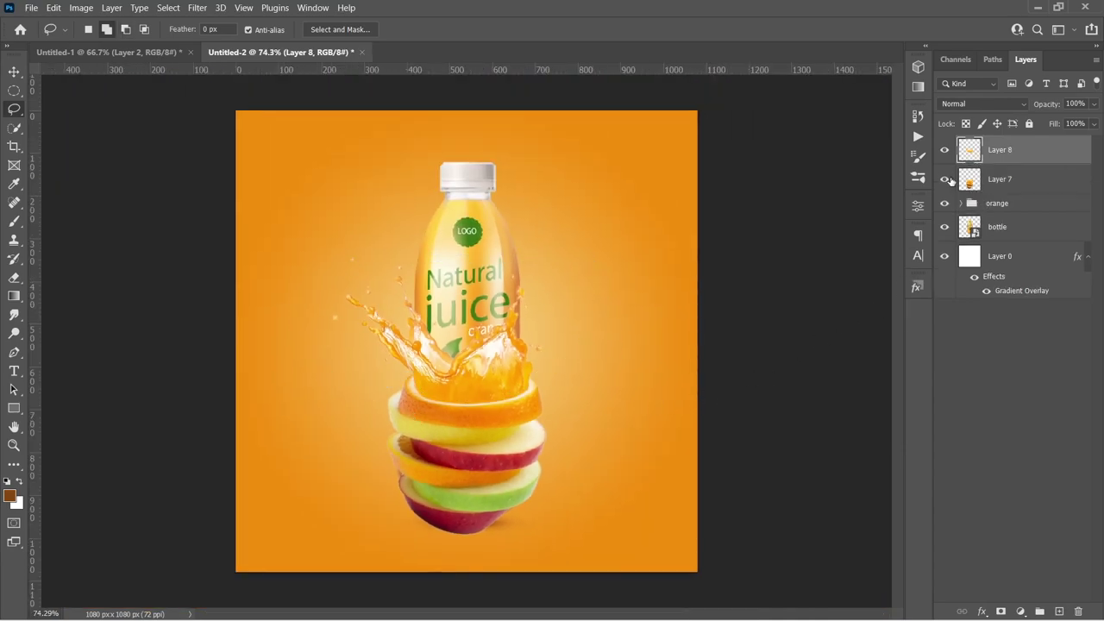
left_click(944, 178)
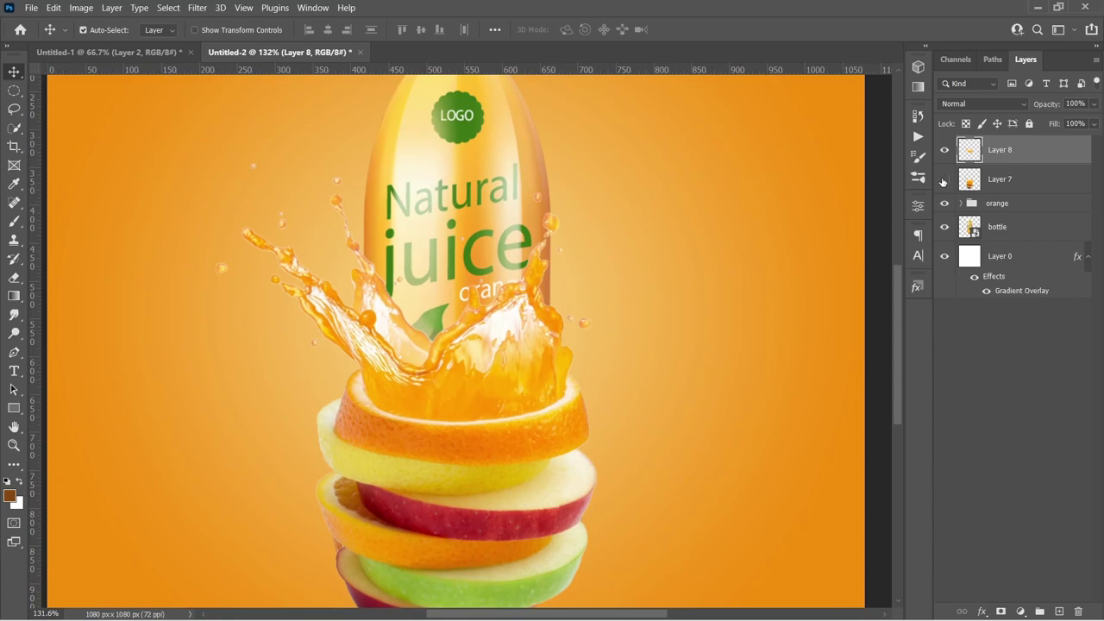
left_click(944, 179)
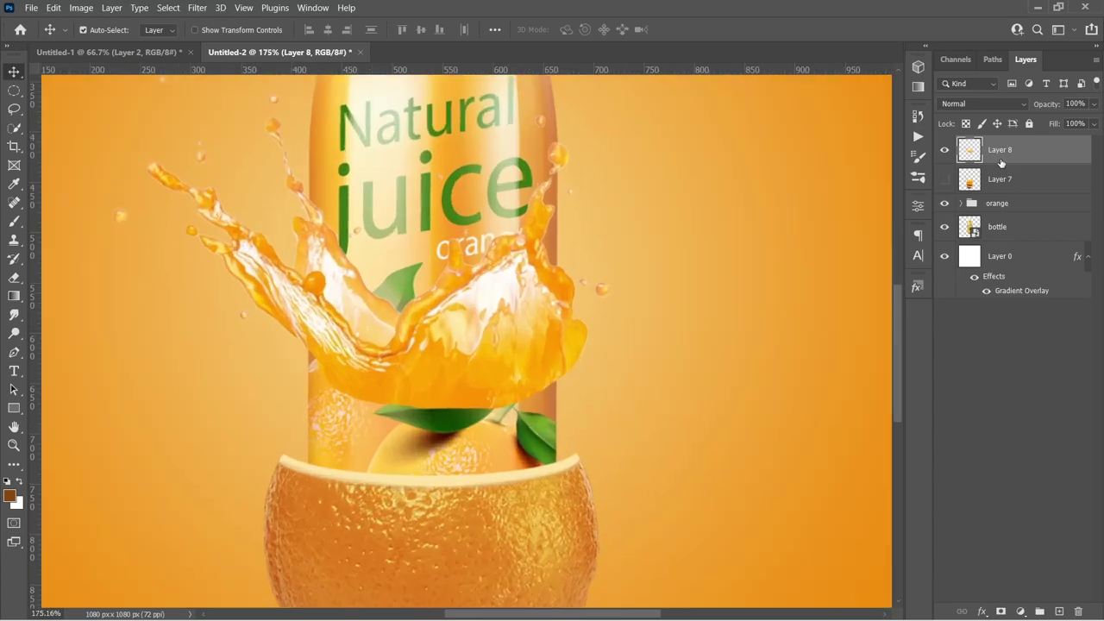
Step: Move the copied splash layer beneath the orange group and lower the splash behind the bowl's front rim
left_click_drag(1001, 162, 1003, 223)
left_click_drag(542, 347, 497, 424)
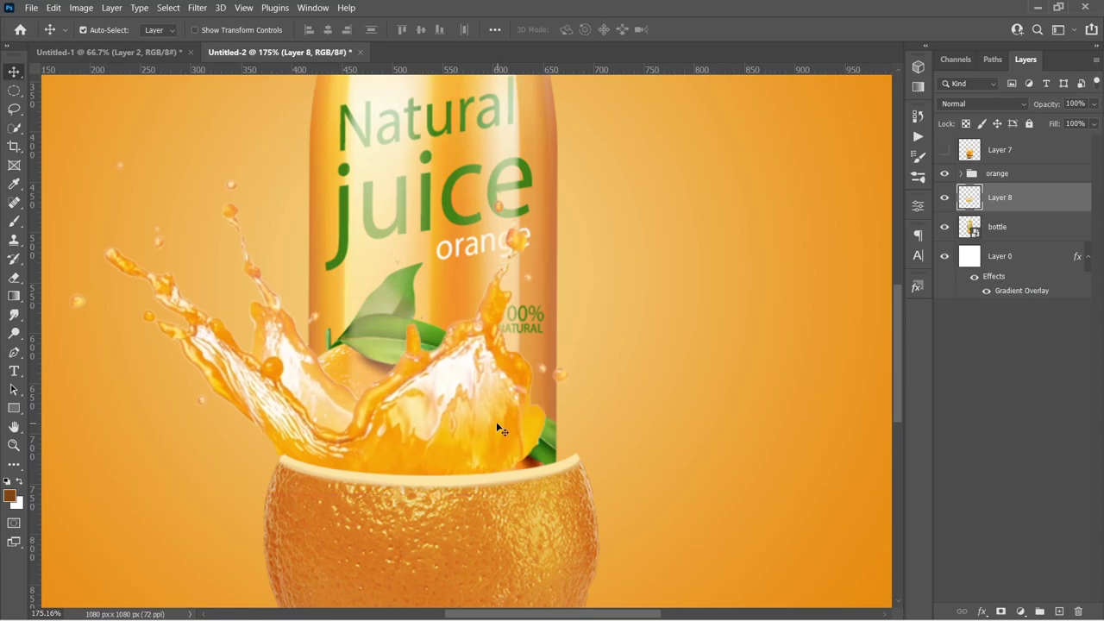
key("ctrl+0")
scroll(477, 427, "up", 3)
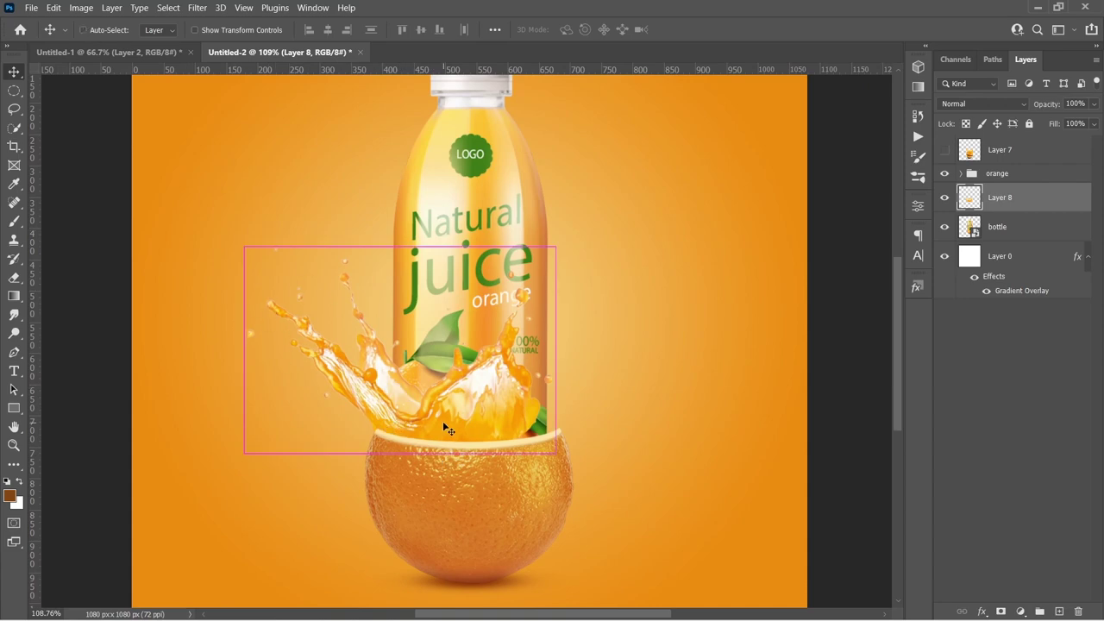
Step: Warp the splash's left arm inward to fit the bowl opening, and shift the splash slightly down and left
key("ctrl+t")
right_click(457, 355)
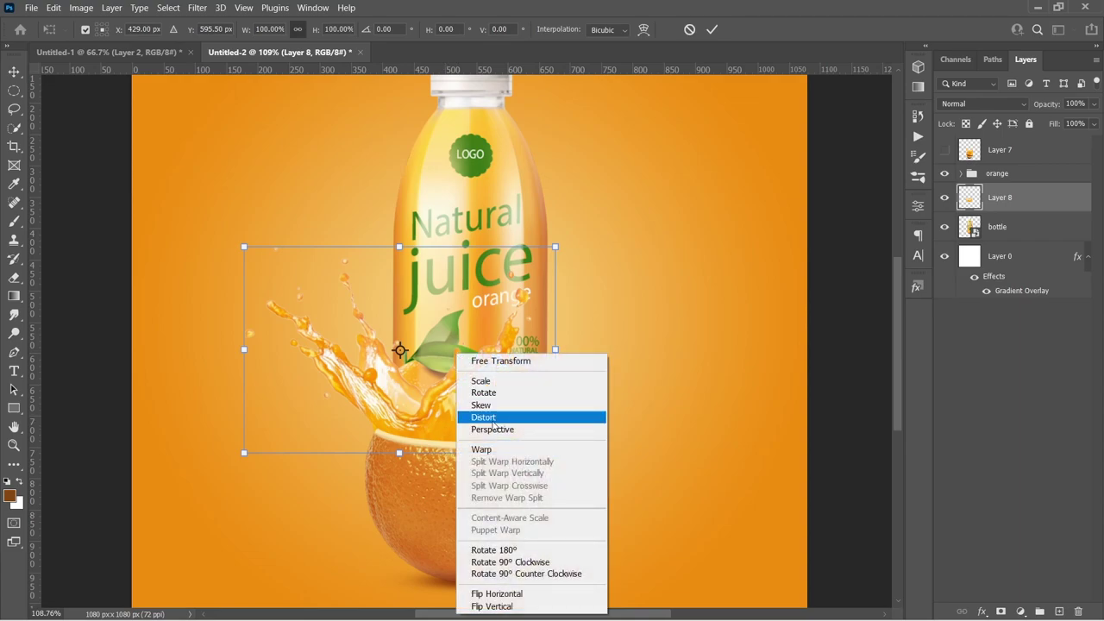
left_click(497, 447)
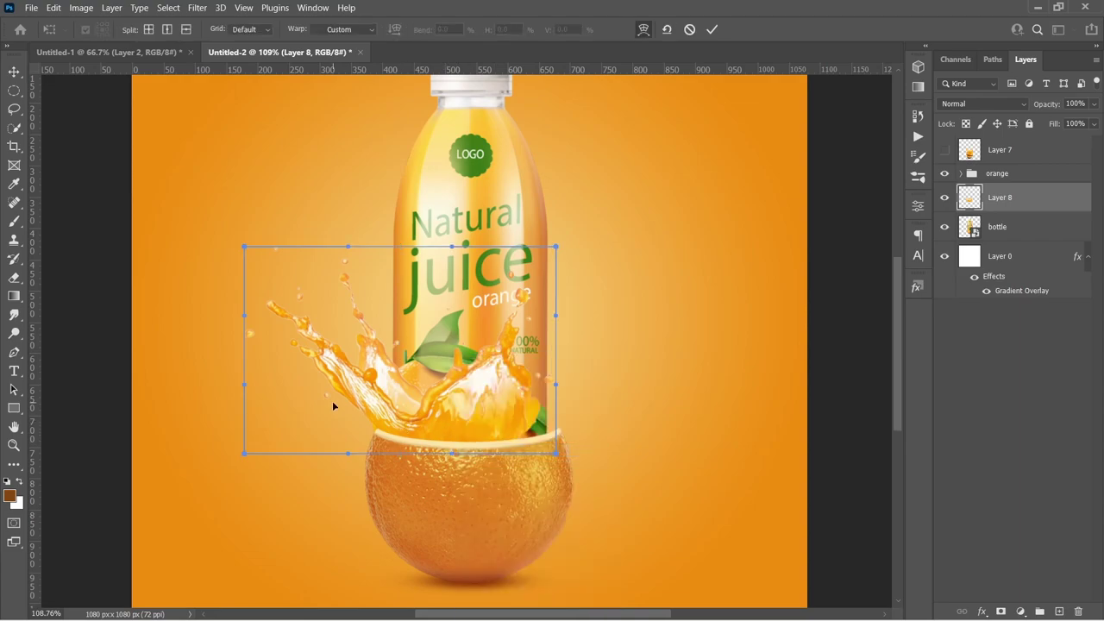
left_click_drag(325, 403, 341, 393)
key("Return")
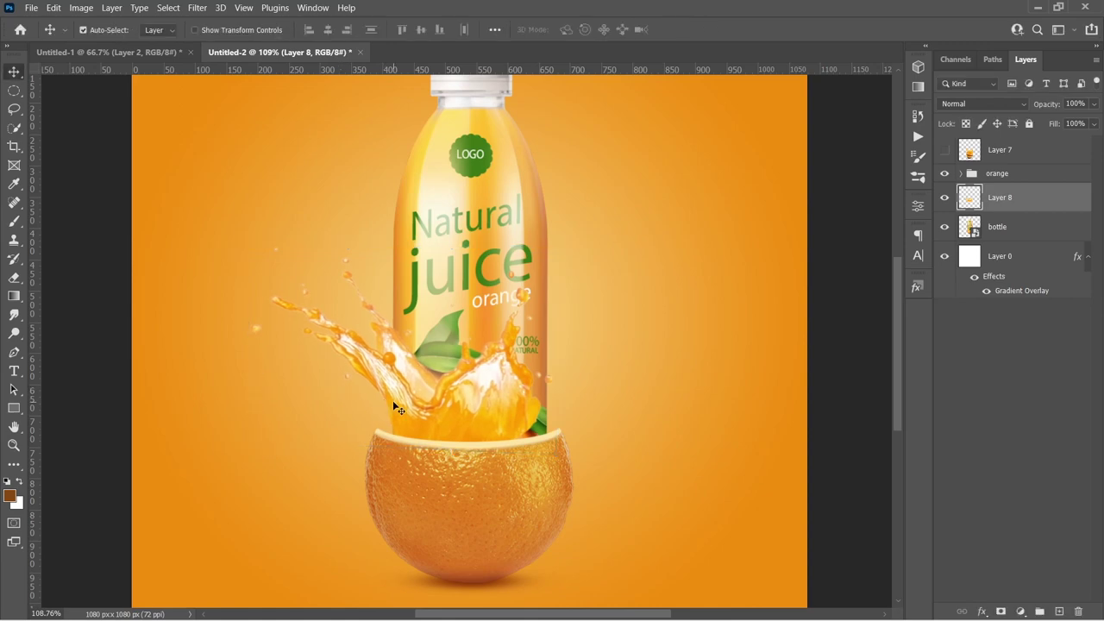
left_click_drag(441, 409, 450, 429)
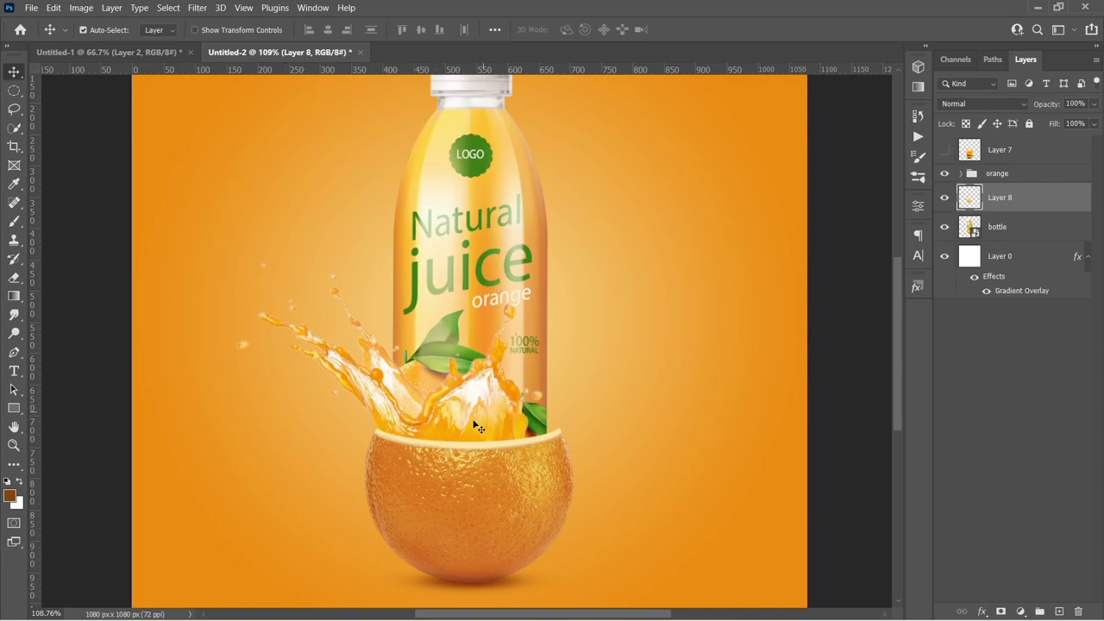
Step: Erase the middle and right of the splash with an 80 px eraser at 100% opacity, keeping its left arm
key("e")
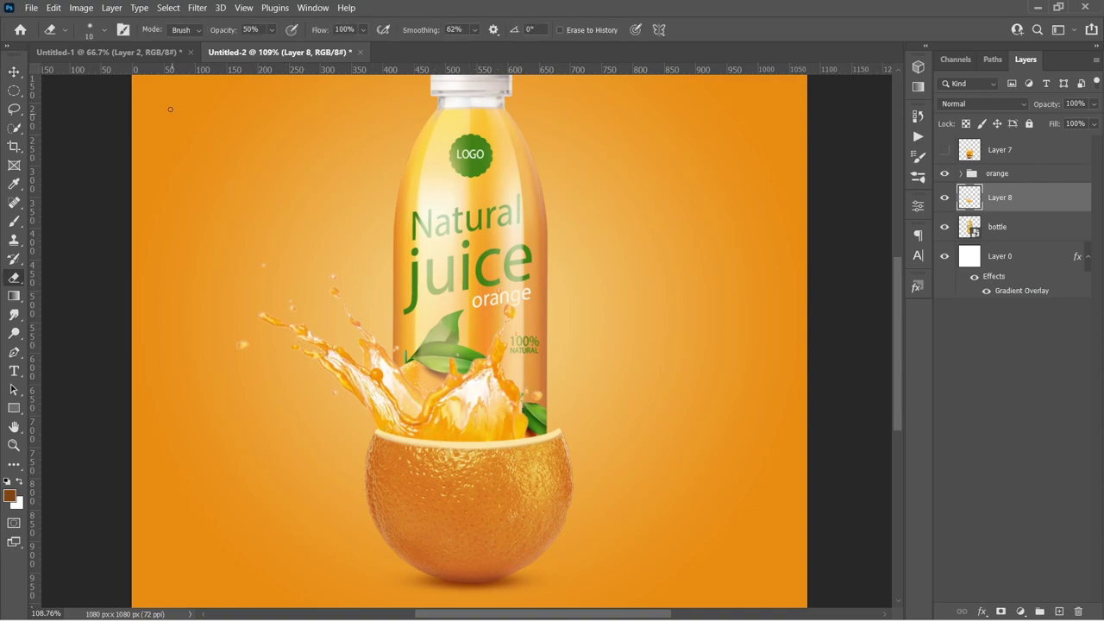
key("bracketright")
key("bracketright")
key("bracketright")
key("bracketright")
key("bracketright")
key("bracketright")
key("bracketright")
mouse_move(509, 314)
left_mouse_down()
mouse_move(489, 365)
mouse_move(527, 475)
mouse_move(443, 410)
mouse_move(442, 441)
left_mouse_up()
key("0")
key("x")
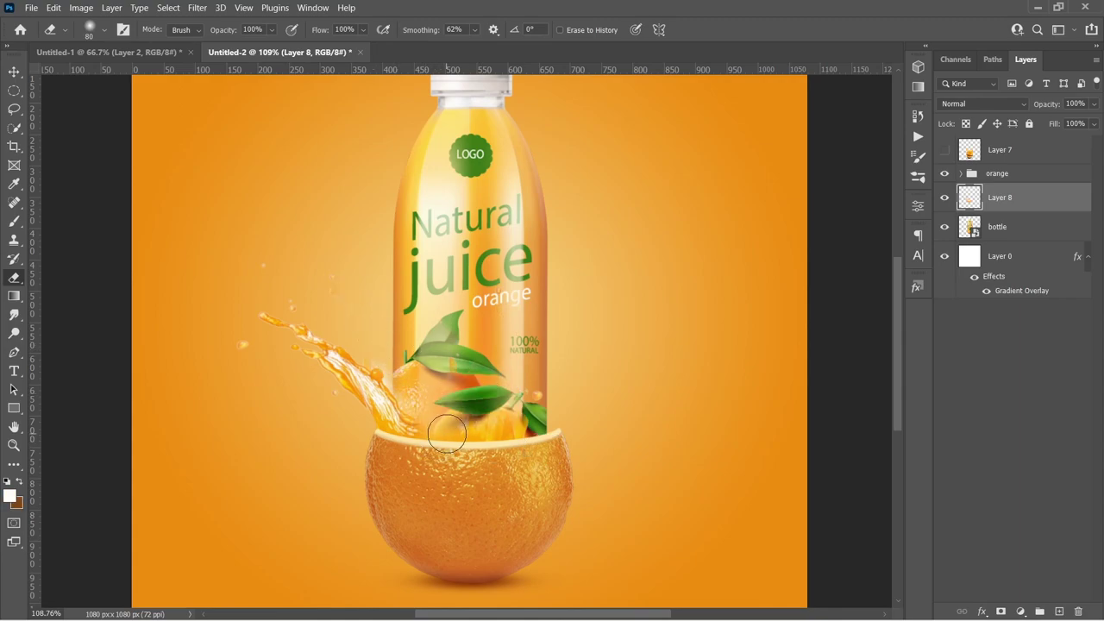
Step: Add a mask to Layer 8 with a smaller brush so that only the left arm of the splash shows
scroll(442, 446, "down", 1)
scroll(337, 331, "up", 5)
key("bracketleft")
key("bracketleft")
key("bracketleft")
key("bracketleft")
key("bracketleft")
key("bracketleft")
key("bracketleft")
key("bracketleft")
key("bracketleft")
key("bracketleft")
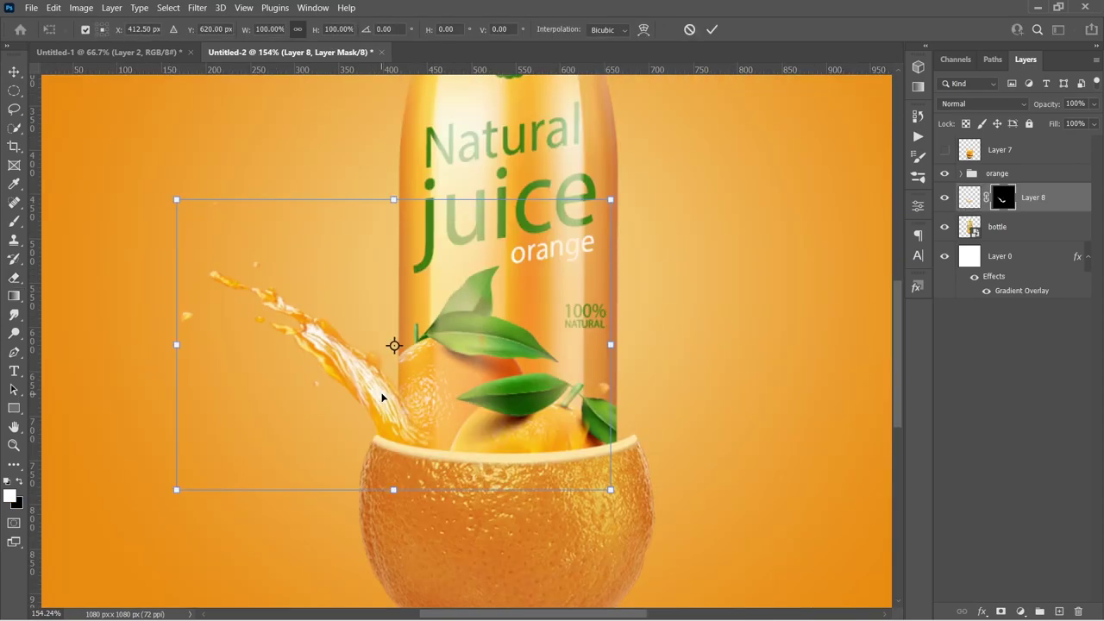
Step: Warp the masked splash arm so it curves inward against the bottle at the bowl's left rim
right_click(386, 395)
left_click(421, 222)
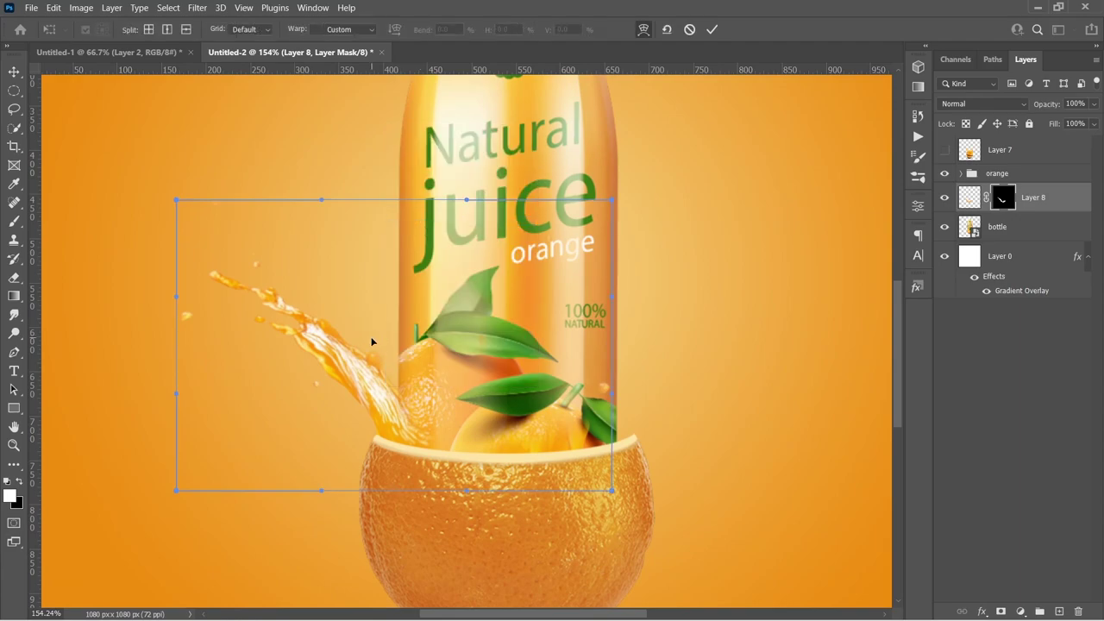
left_click_drag(370, 278, 398, 375)
key("Return")
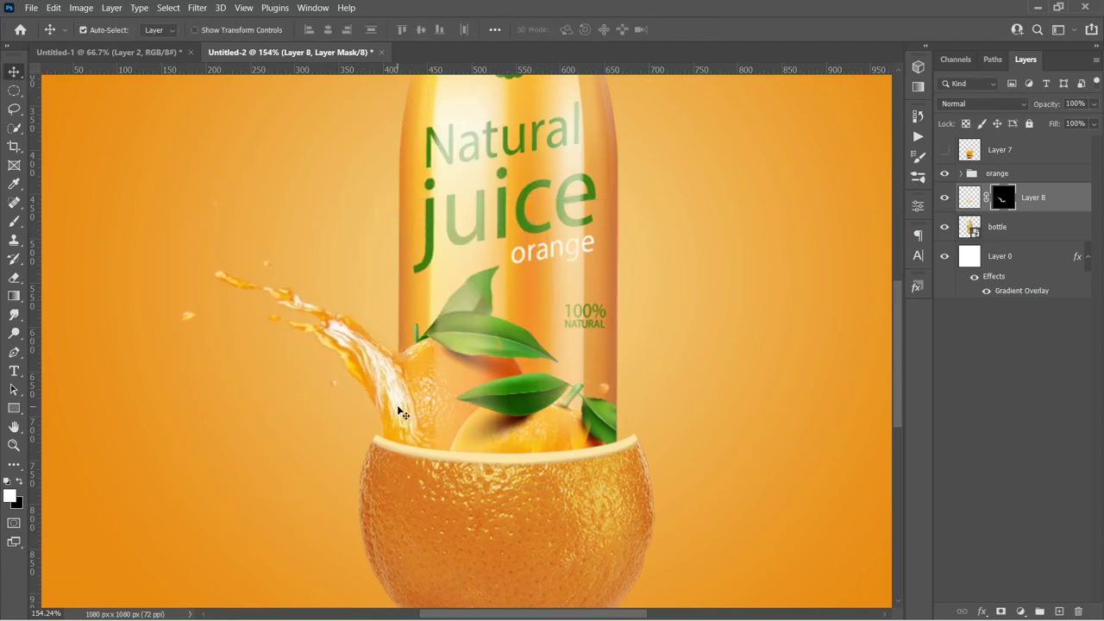
scroll(405, 390, "down", 3)
Step: Duplicate the splash arm, flip the copy horizontally, and place it at the bowl's right rim
key("ctrl+j")
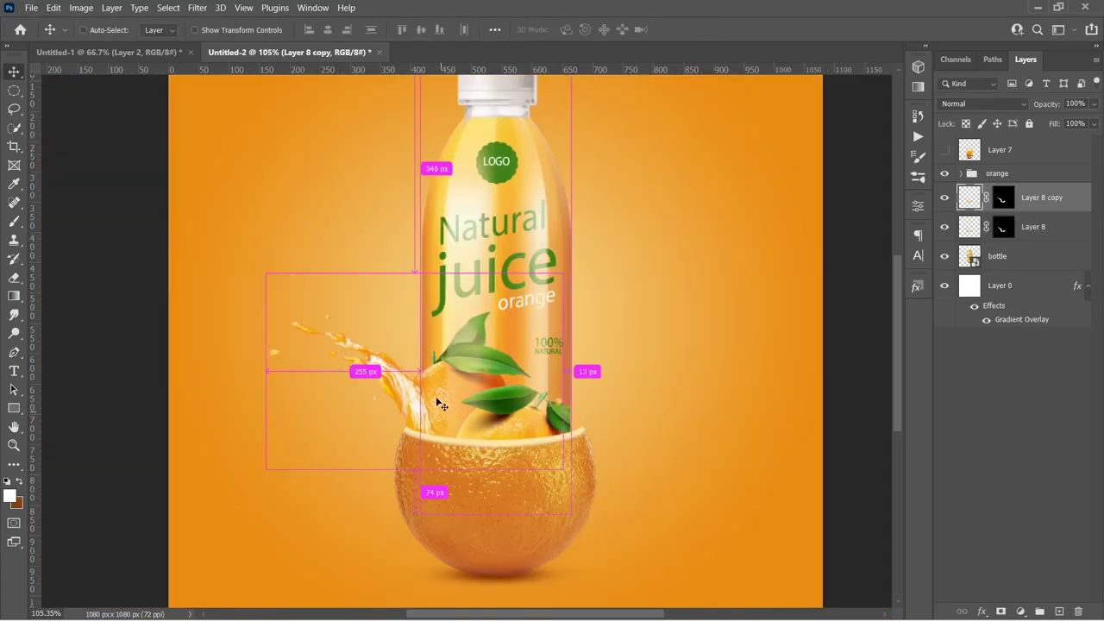
key("ctrl+t")
right_click(436, 401)
left_click(457, 376)
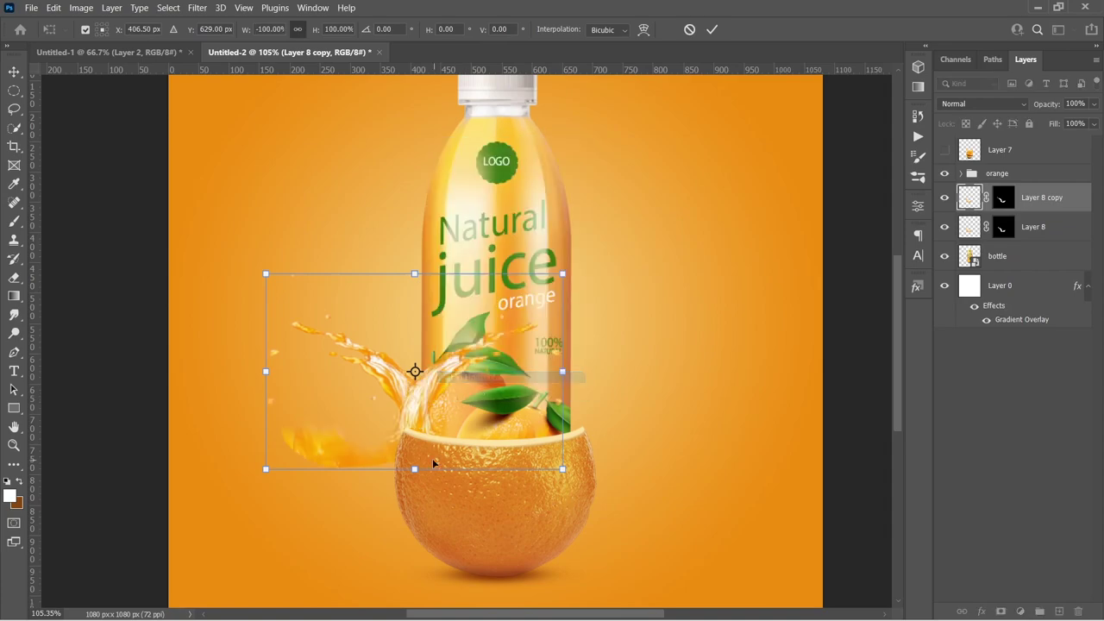
left_click_drag(382, 425, 592, 425)
left_click_drag(755, 392, 589, 434)
key("Return")
scroll(722, 439, "up", 3)
scroll(533, 436, "down", 4)
scroll(532, 436, "up", 1)
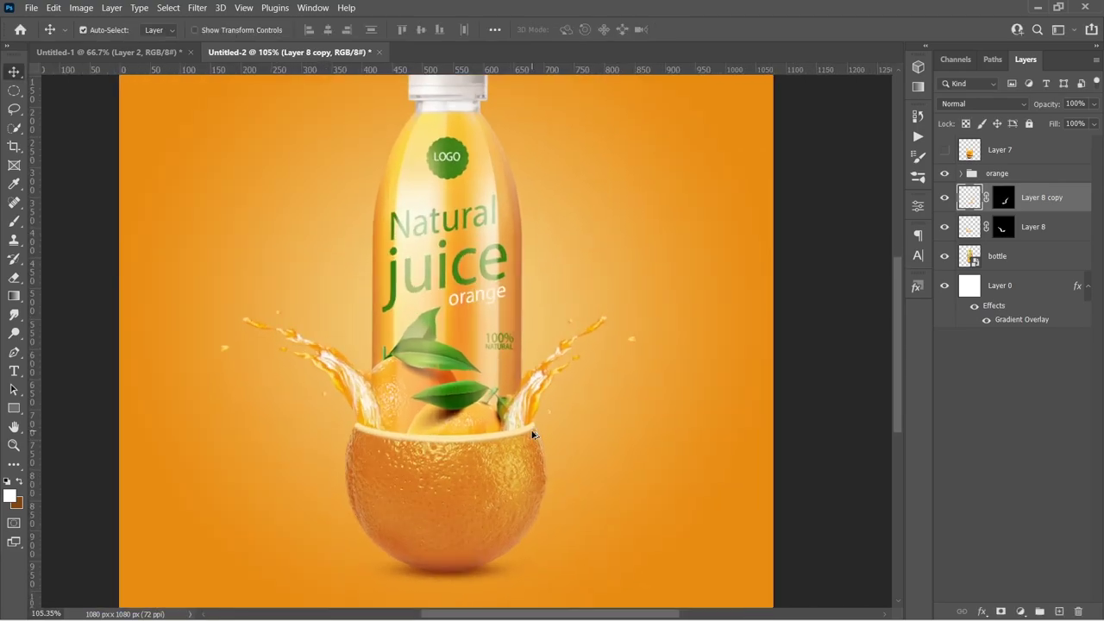
Step: Copy the lassoed splash from Layer 7 to a new layer and scale it to about 78% over the bowl
scroll(532, 434, "up", 2)
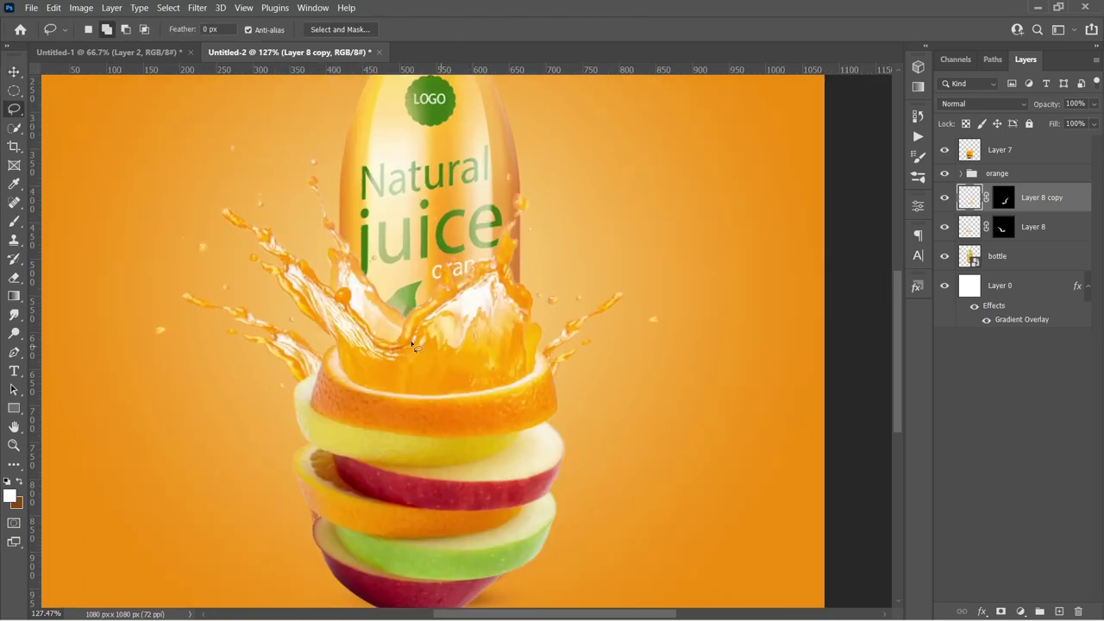
mouse_move(368, 349)
left_mouse_down()
mouse_move(509, 355)
mouse_move(551, 145)
mouse_move(182, 147)
mouse_move(209, 274)
mouse_move(259, 311)
left_mouse_up()
key("ctrl+j")
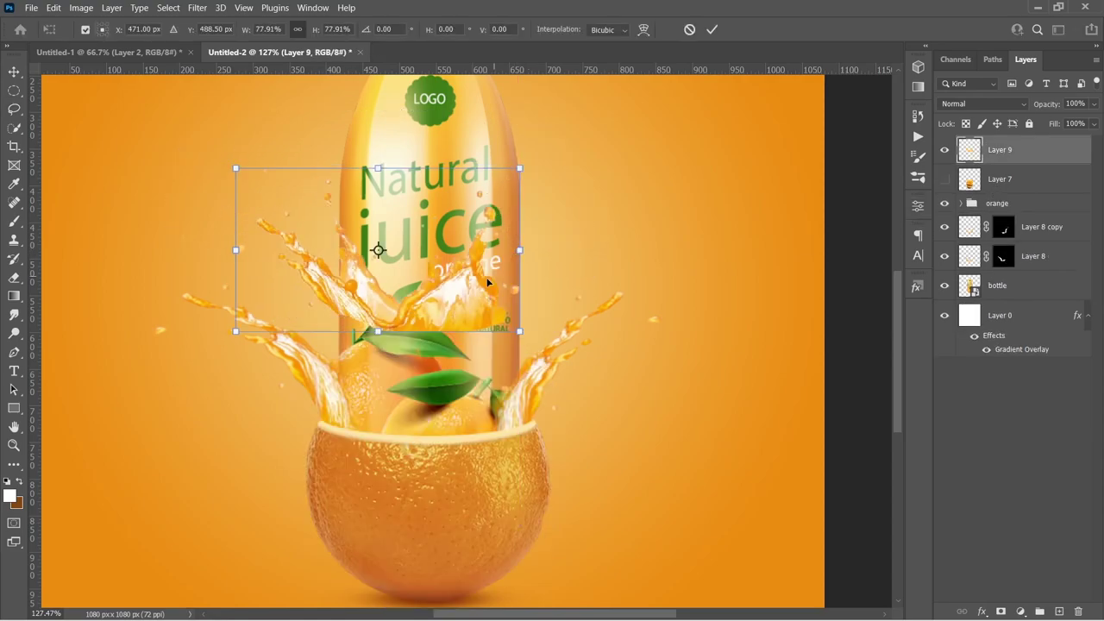
left_click_drag(482, 273, 490, 390)
key("Return")
Step: Move the small splash layer between Layer 8 and the bottle, and seat the splash in the middle of the bowl opening
left_click_drag(1000, 150, 1022, 272)
key("v")
left_click_drag(518, 459, 491, 345)
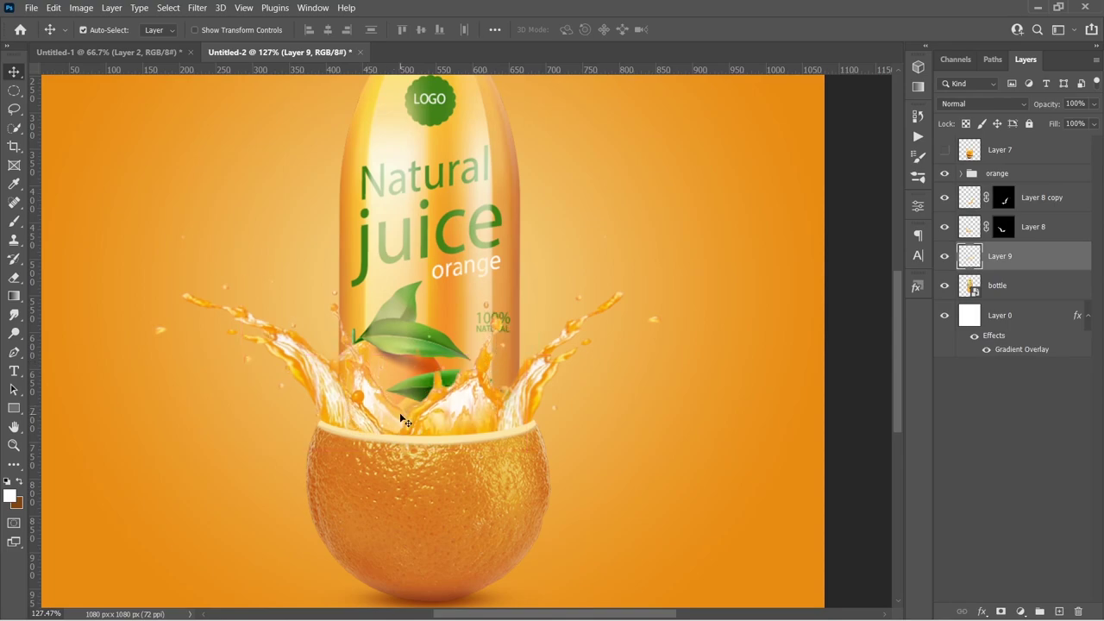
Step: Erase part of the small splash just left of its center, above the bowl's rim
scroll(386, 412, "up", 4, "alt")
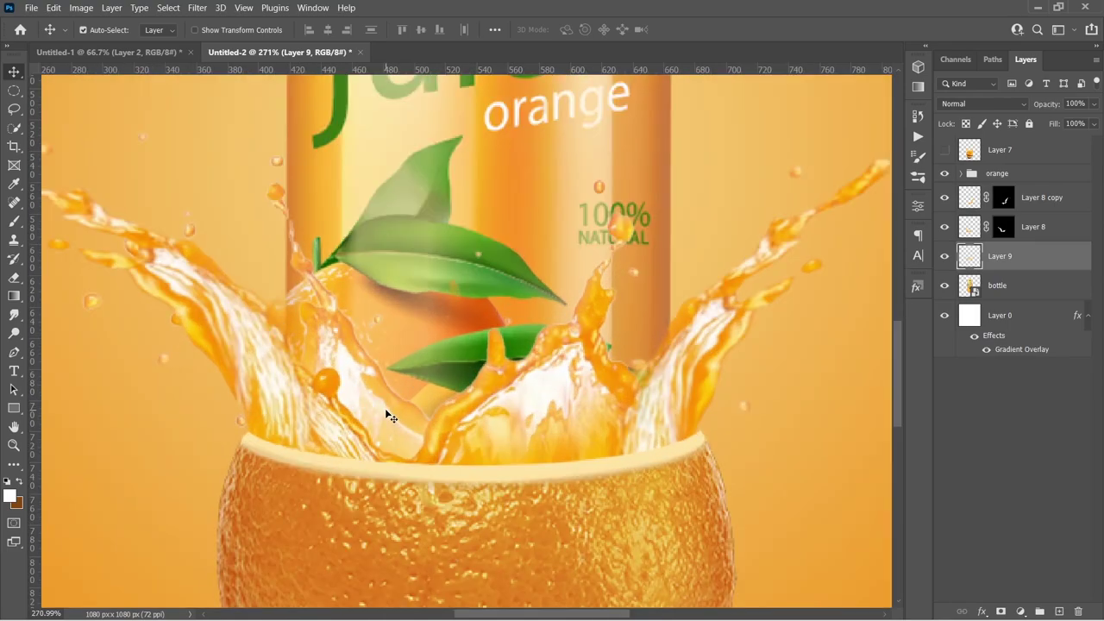
key("e")
mouse_move(385, 398)
left_mouse_down()
mouse_move(308, 333)
mouse_move(404, 424)
left_mouse_up()
Step: Copy the splasj layer from Untitled-1 into Untitled-2 and place it below the bottle layer
left_click(142, 53)
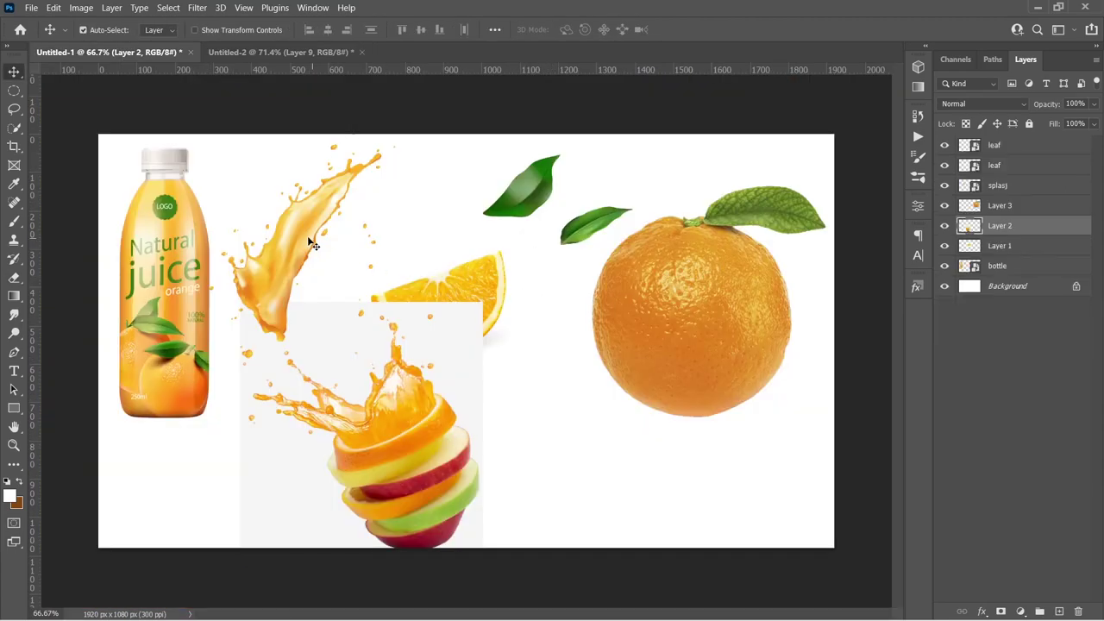
left_click_drag(307, 240, 466, 370)
left_click_drag(1015, 256, 1005, 330)
Step: Scale the splasj layer to 137.96% by -115.51% and rotate it to about 145°, rising from the bowl behind the bottle's right side
key("ctrl+t")
left_click_drag(470, 402, 560, 364)
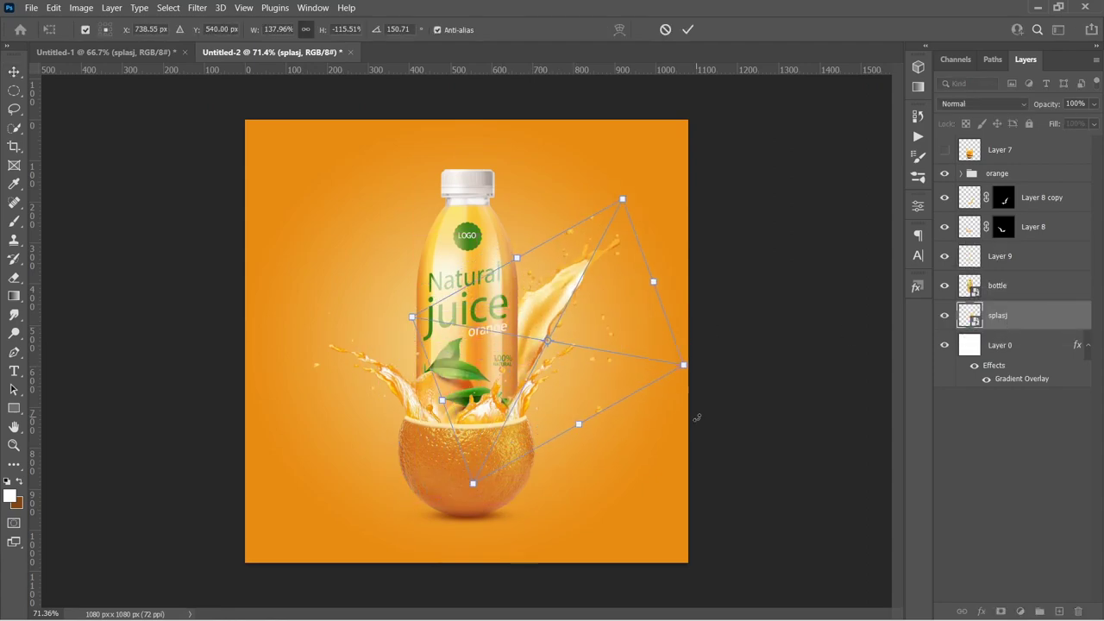
left_click_drag(695, 415, 702, 399)
left_click_drag(577, 350, 575, 355)
key("Return")
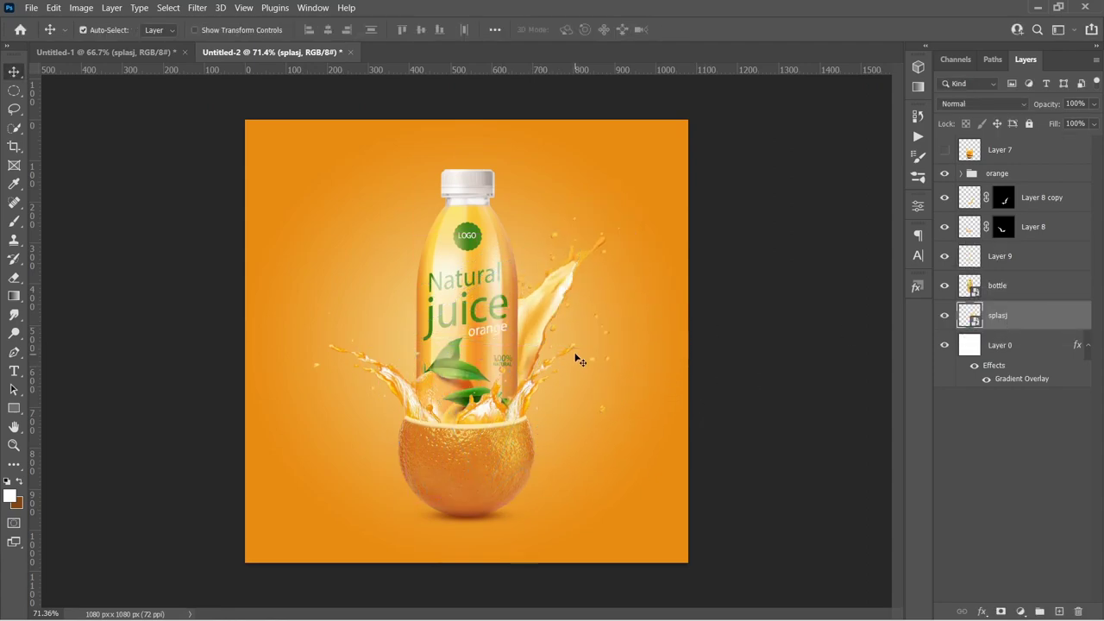
Step: Duplicate the tall splash, mirror and rotate the copy to about 45°, and place it behind the bottle's left side
key("ctrl+j")
key("ctrl+t")
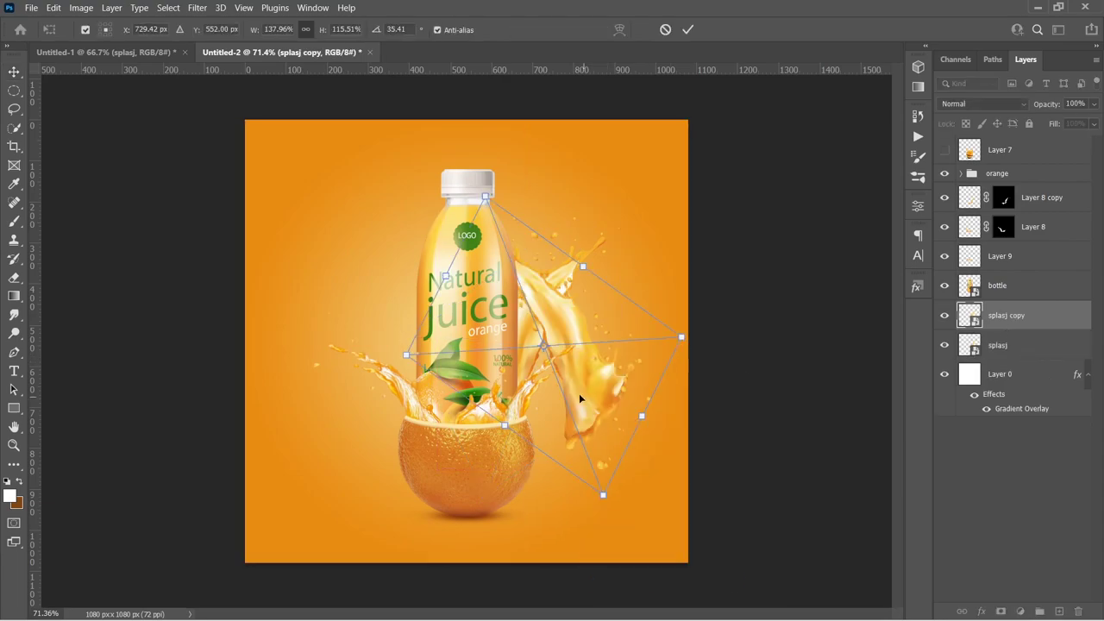
left_click_drag(579, 393, 417, 377)
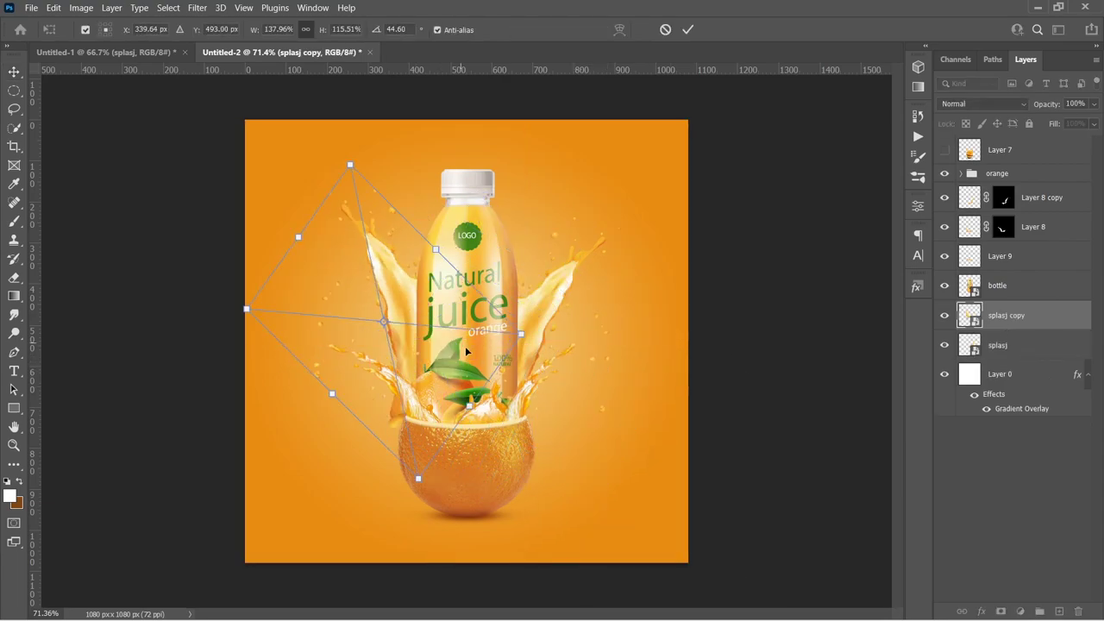
left_click_drag(465, 346, 475, 358)
key("Return")
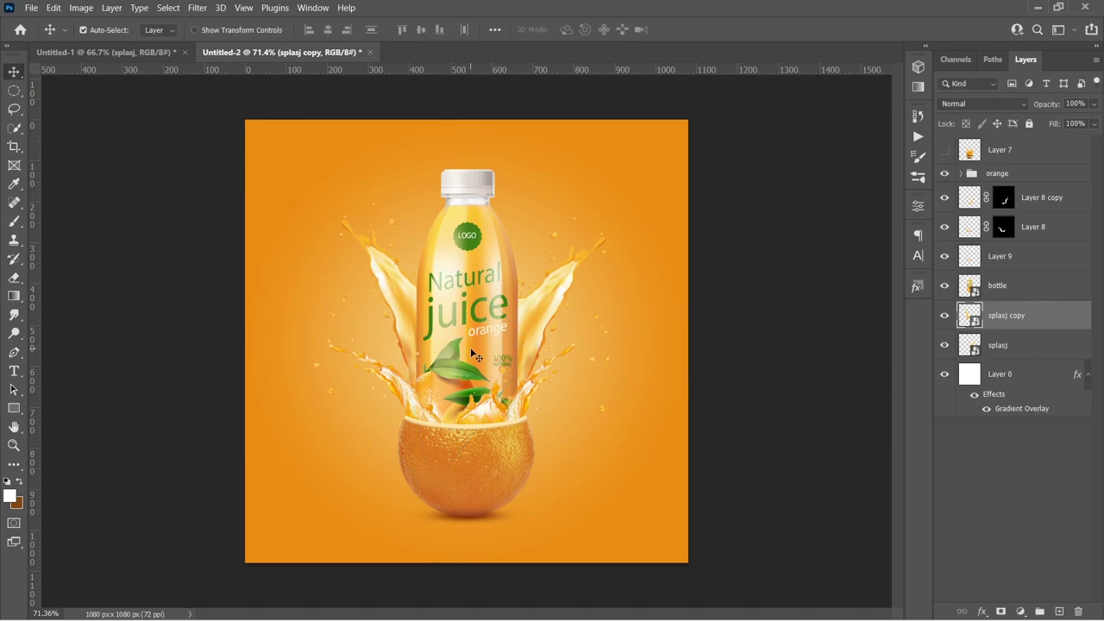
Step: Shrink the tall splash on the bottle's right to about 123% width, and select the left splash copy
left_click(565, 285, "ctrl")
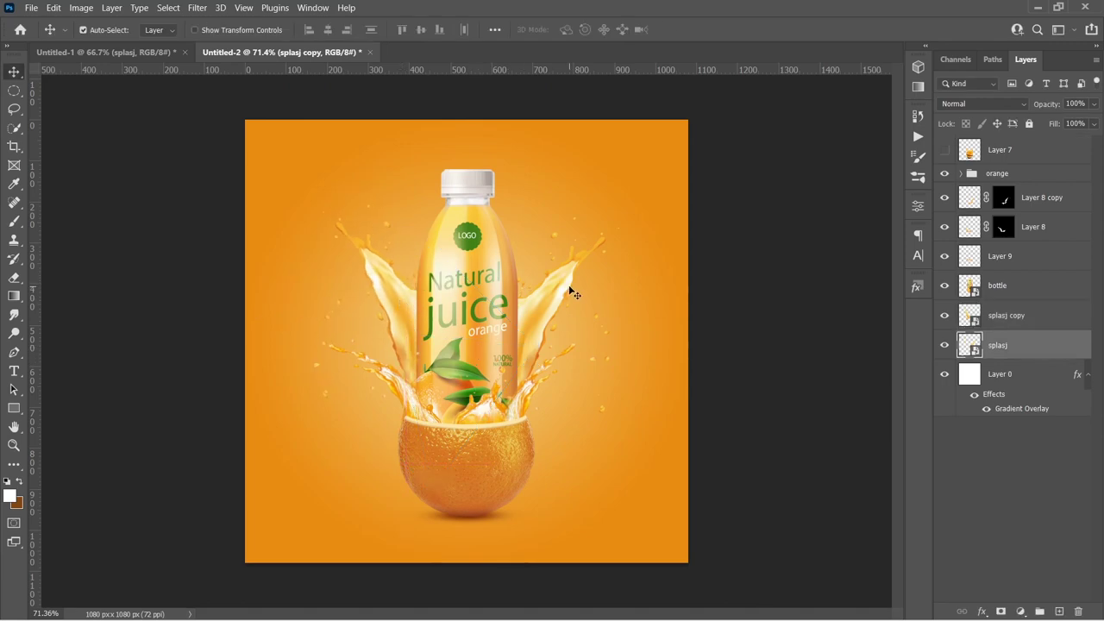
key("ctrl+t")
left_click_drag(602, 197, 592, 226)
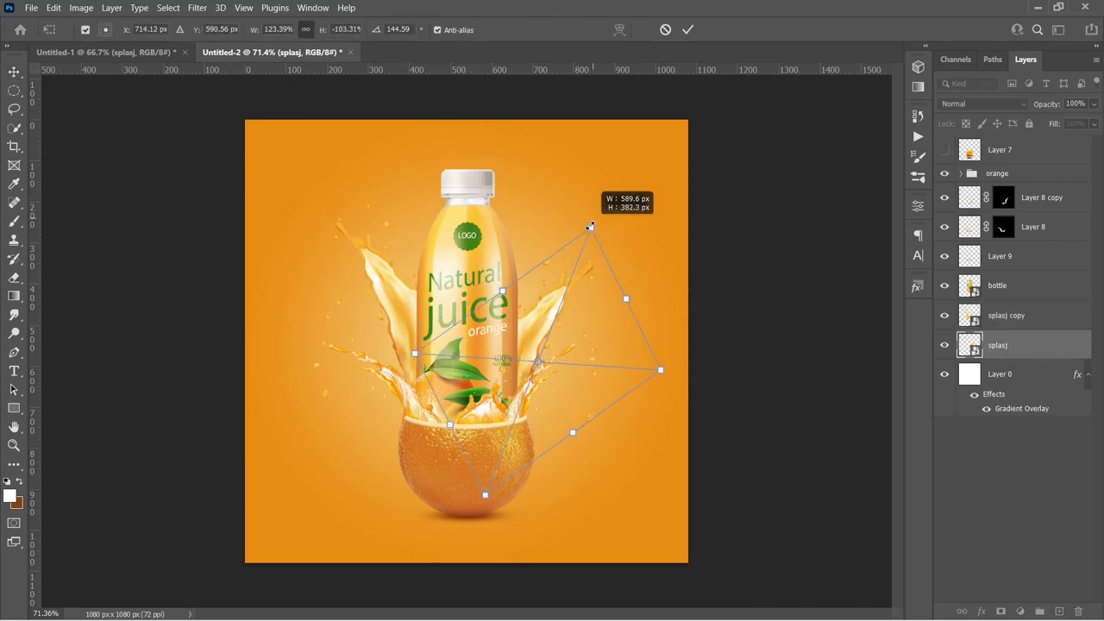
key("Return")
left_click(403, 300, "ctrl")
scroll(407, 305, "down", 1)
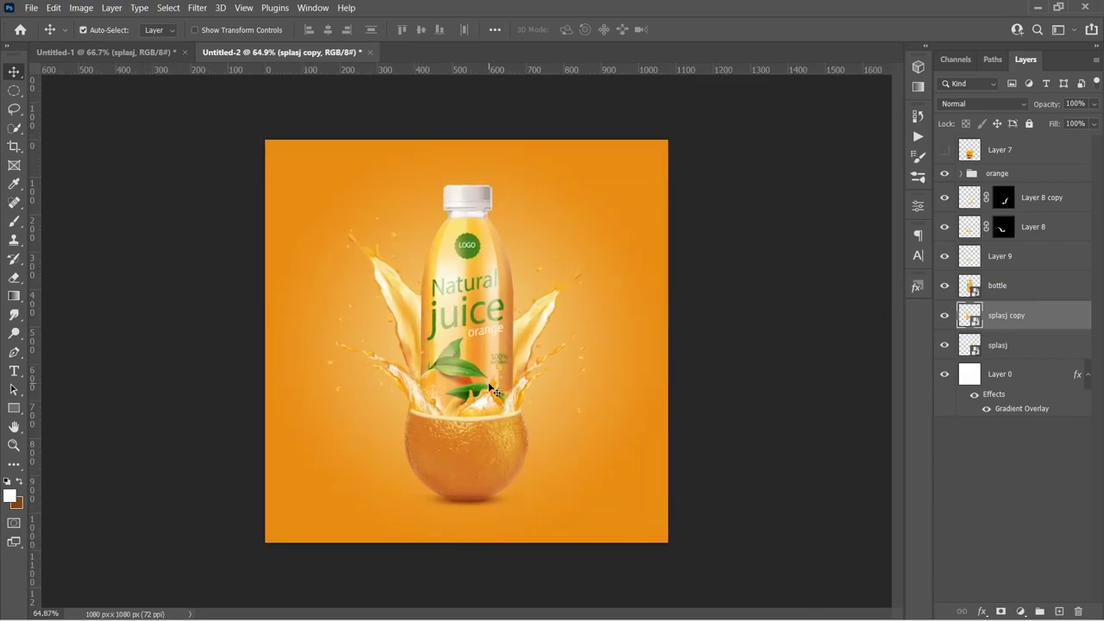
scroll(426, 404, "up", 5)
left_click_drag(399, 238, 410, 241)
left_click_drag(796, 394, 701, 373)
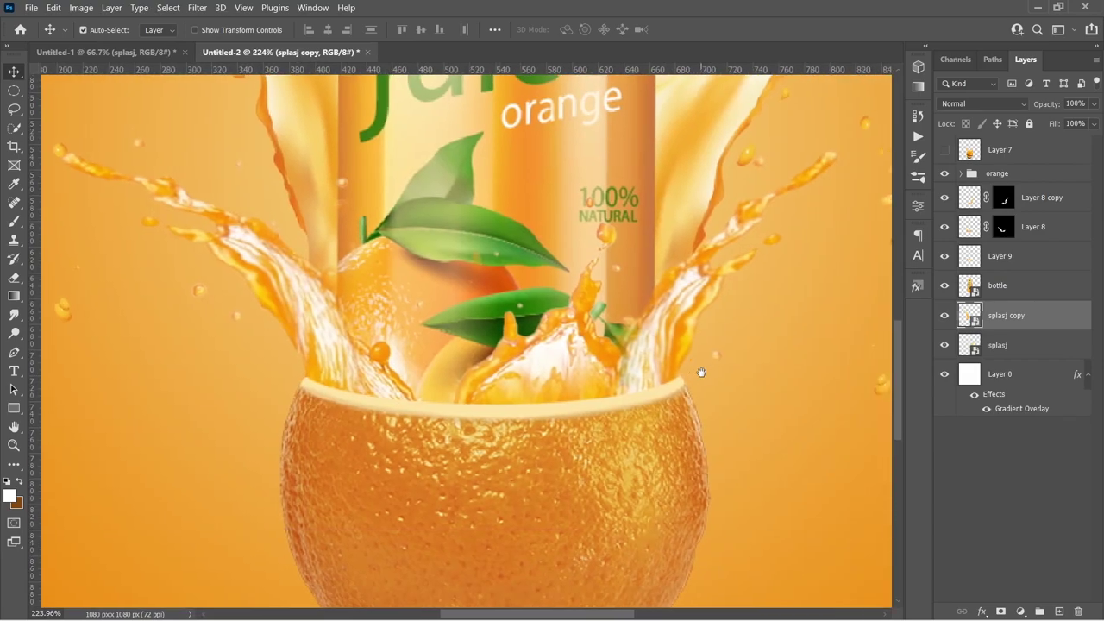
left_click(693, 234)
scroll(507, 285, "down", 5)
scroll(507, 285, "up", 1)
Step: Copy the orange slice from Untitled-1 into Untitled-2 and move its layer to the top of the layer stack
left_click(69, 52)
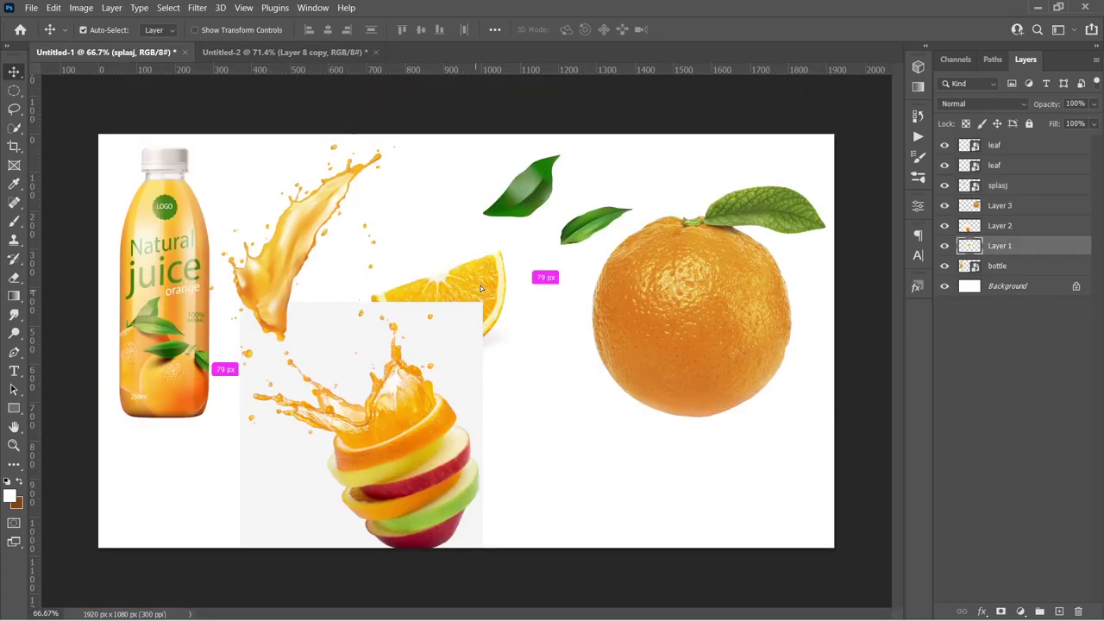
left_click_drag(481, 288, 330, 90)
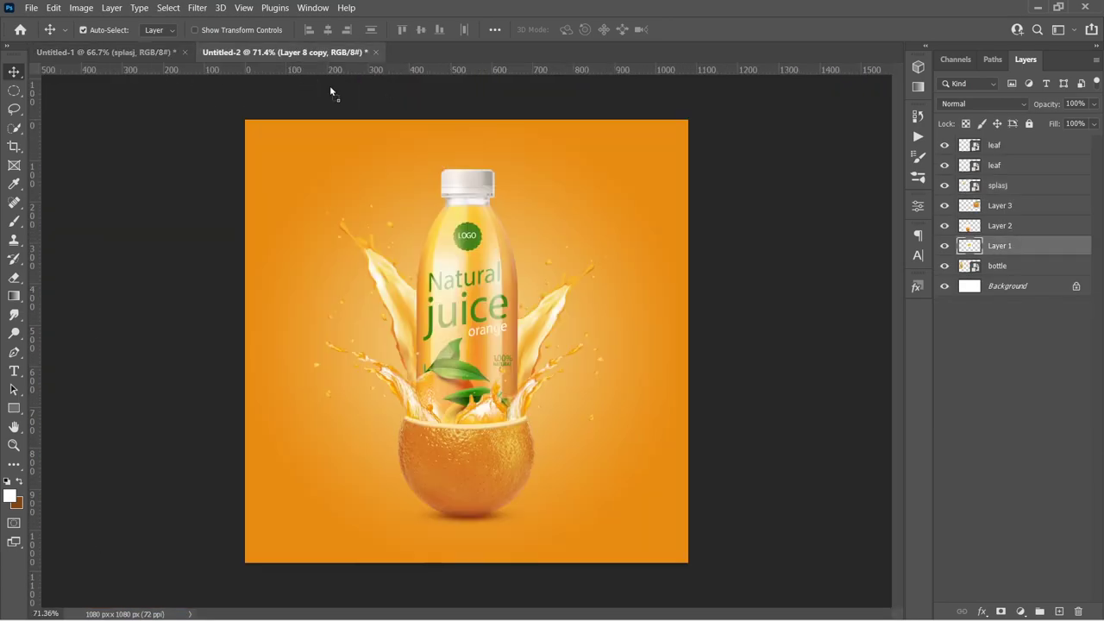
left_click_drag(462, 205, 461, 203)
left_click_drag(544, 239, 563, 343)
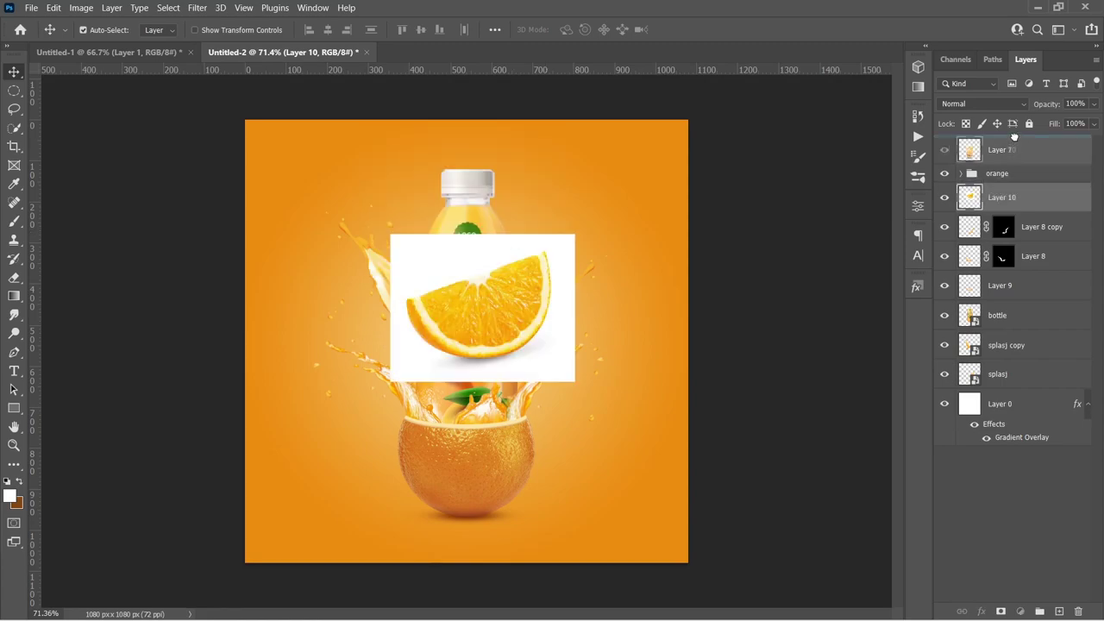
Step: Mask out the orange slice's white background with the Object Selection Tool, and rotate the slice counterclockwise over the bottle's right side
scroll(556, 330, "up", 2)
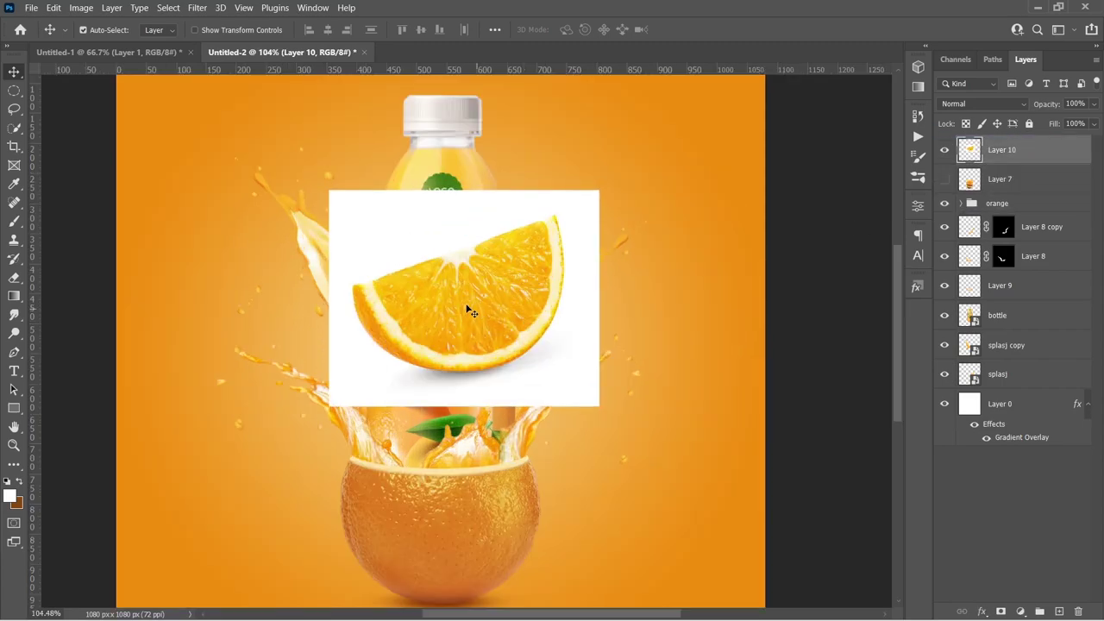
key("w")
right_click(18, 129)
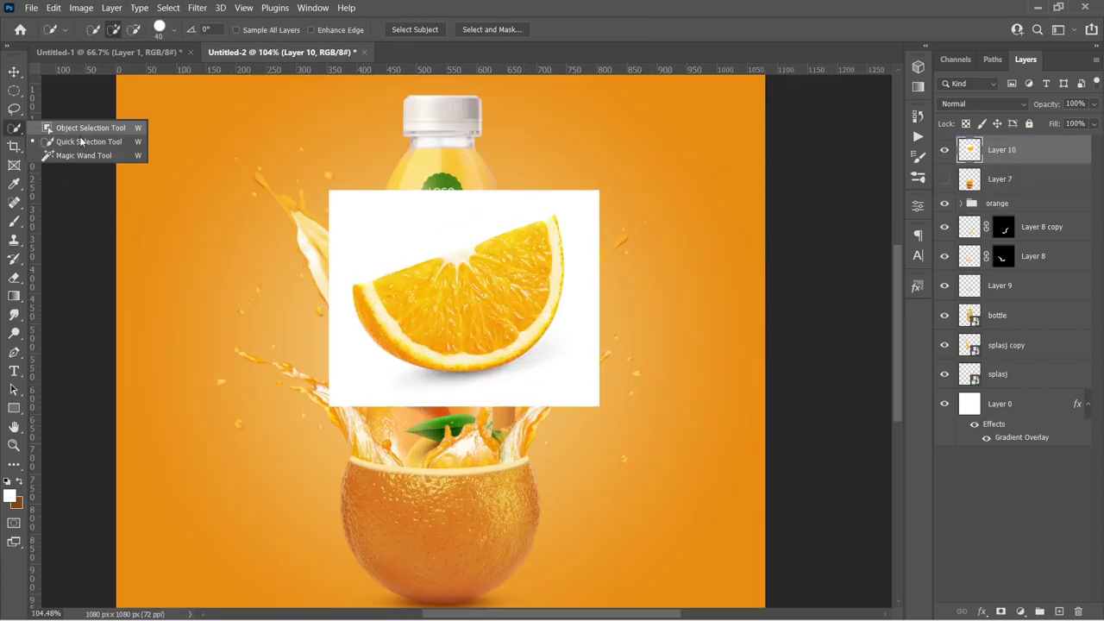
left_click(81, 127)
left_click(509, 259)
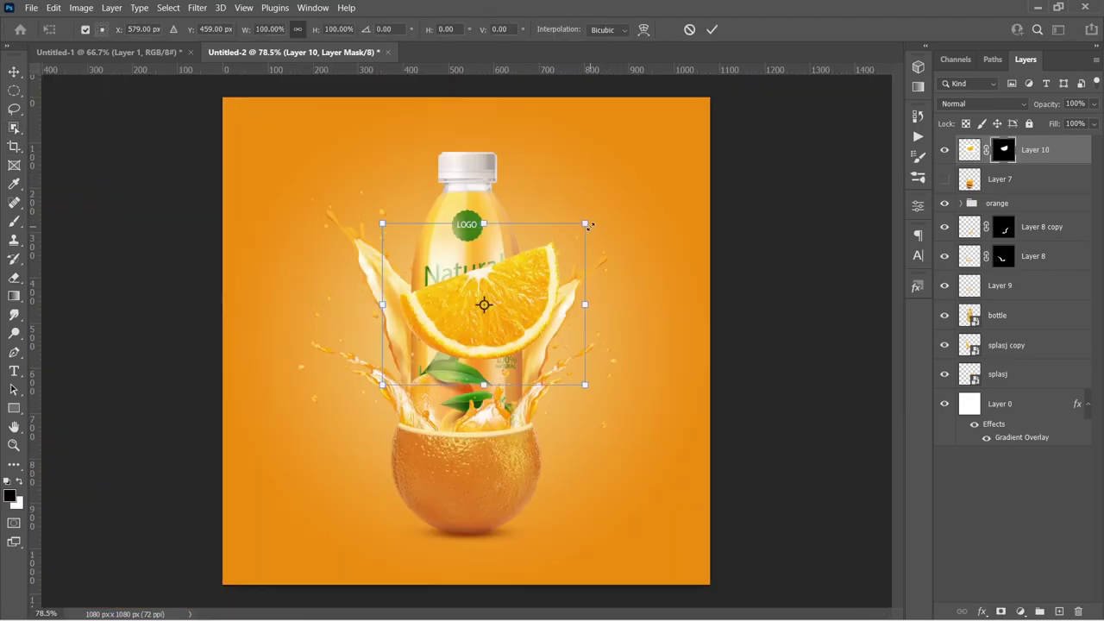
left_click_drag(591, 224, 480, 335)
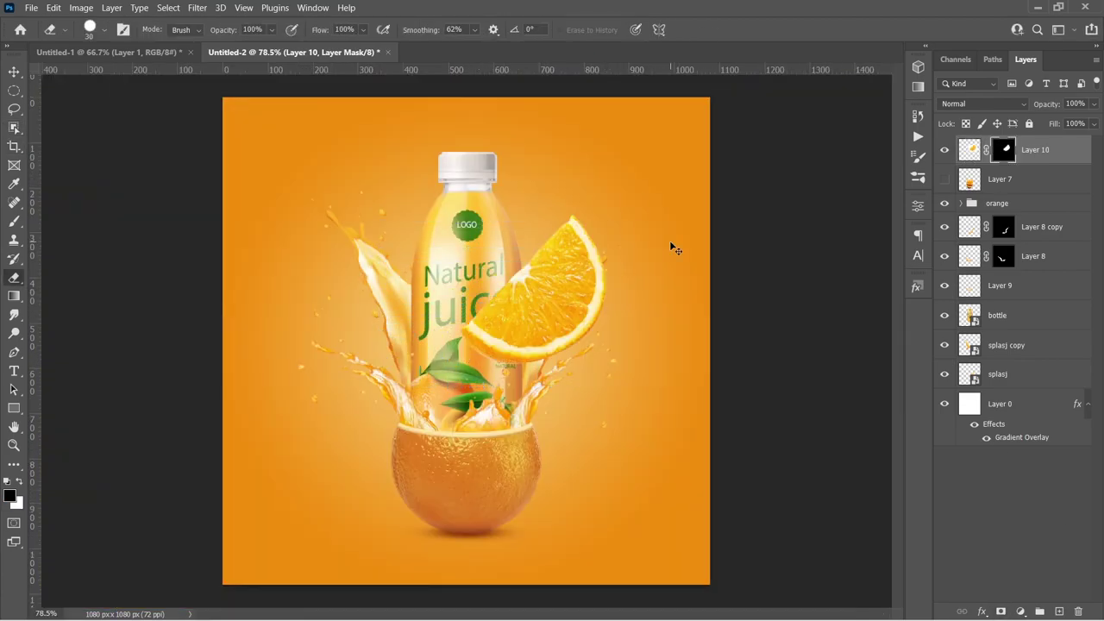
Step: Duplicate the masked orange slice, hide the original, and shrink the copy onto the base of the bottle's right splash
key("ctrl+j")
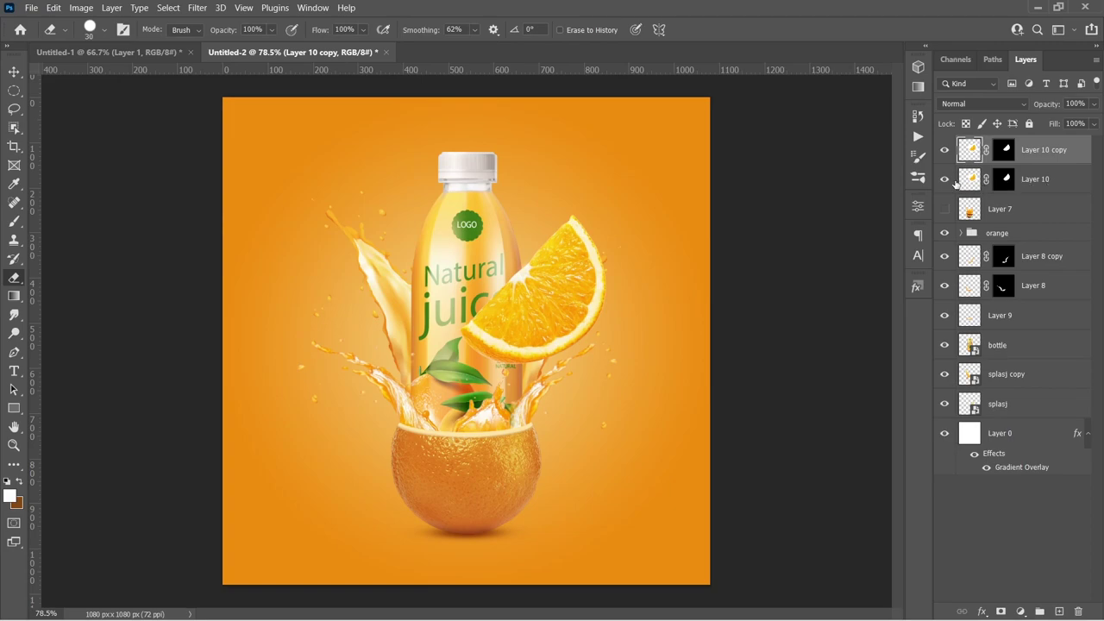
key("ctrl+t")
left_click_drag(665, 185, 569, 274)
left_click_drag(561, 310, 543, 364)
key("Return")
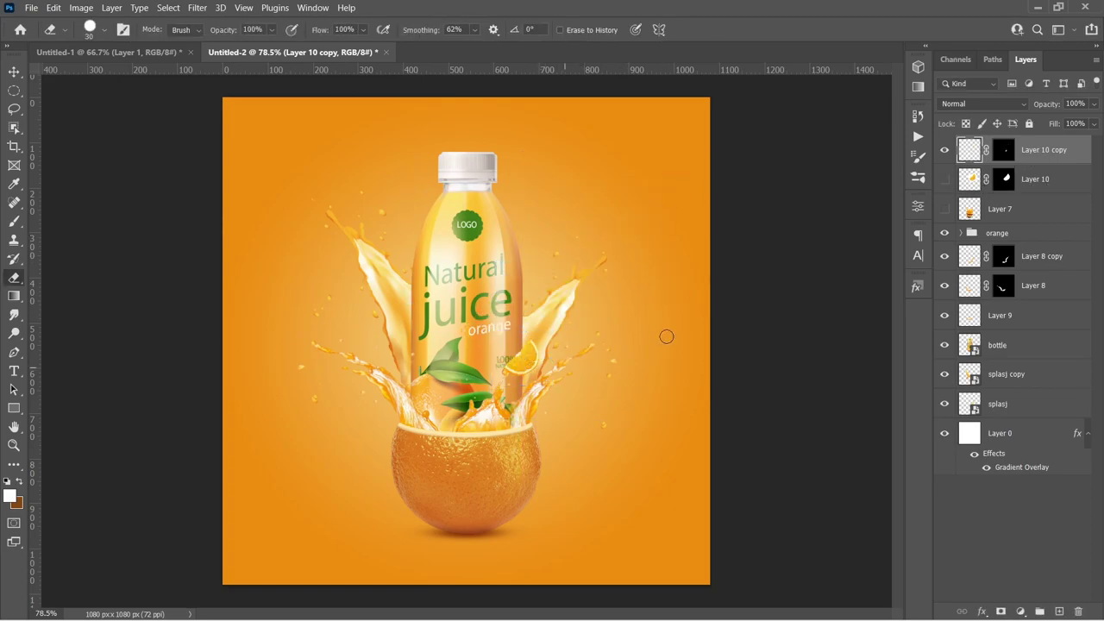
Step: Duplicate the large slice again, flip it, scale it to 31.80%, rotate it to about 167°, and place it over the left splash
left_click(1030, 192)
key("ctrl+j")
left_click(944, 180)
key("ctrl+t")
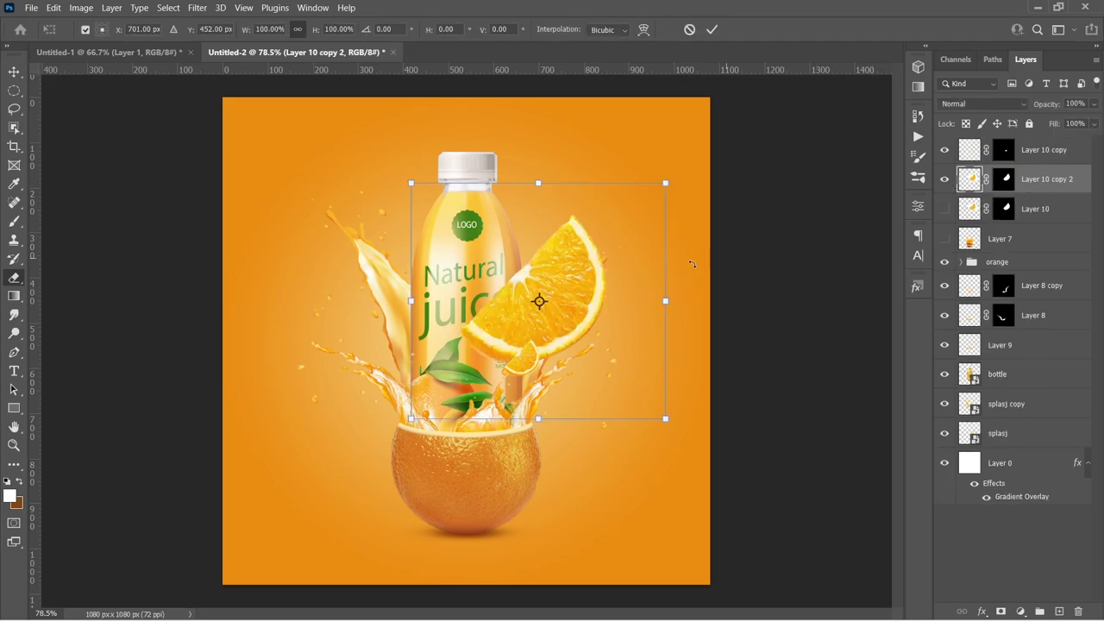
right_click(654, 315)
left_click(721, 551)
left_click_drag(645, 295, 456, 317)
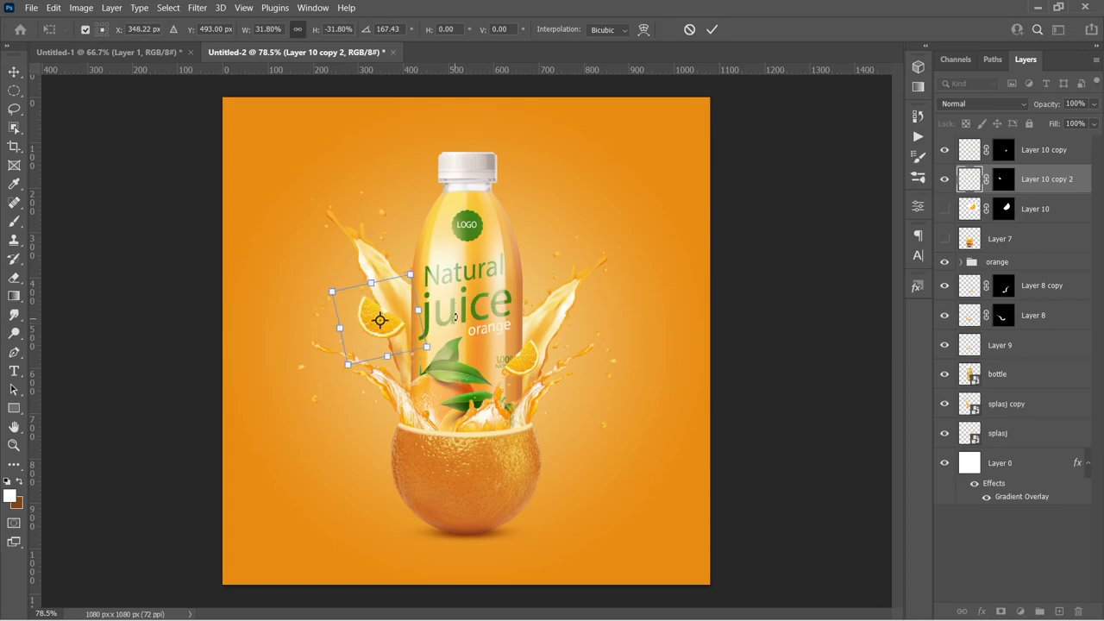
key("Return")
key("e")
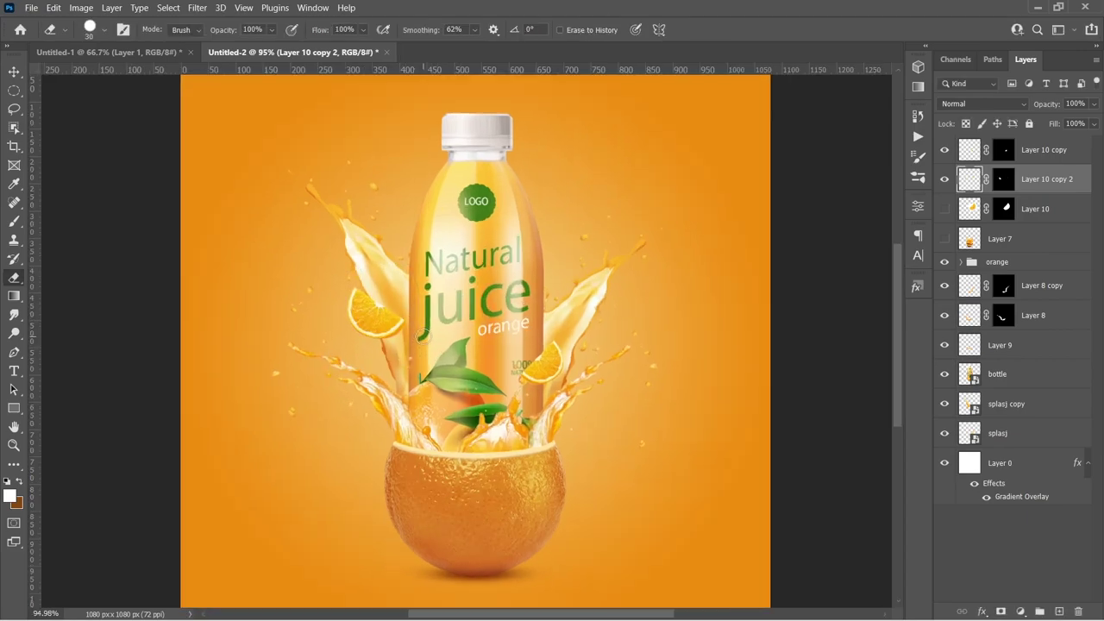
Step: Show the original Layer 10 slice, rotate it, and shrink it beside the bottle's upper right side
key("v")
left_click(944, 210)
left_click(1036, 210)
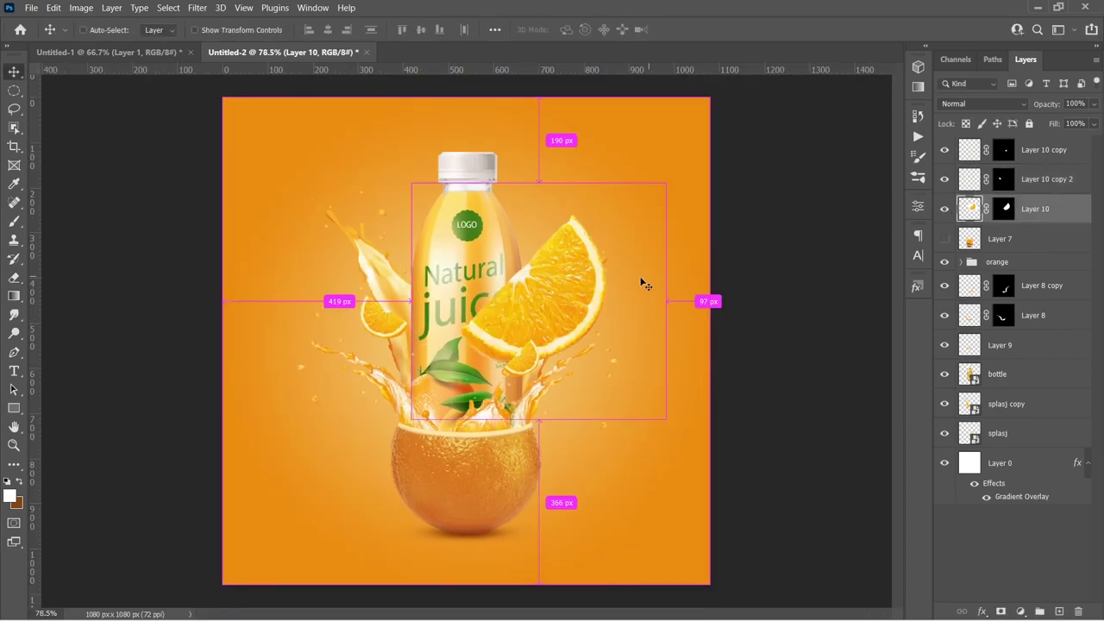
key("ctrl+t")
left_click_drag(687, 254, 680, 237)
left_click_drag(668, 284, 559, 287)
key("Return")
Step: Move Layer 10 below the splasj layer so its slice sits behind the bottle, and fine-tune the right-hand slices' size and rotation
left_click_drag(1038, 214, 1045, 434)
left_click_drag(525, 251, 530, 255)
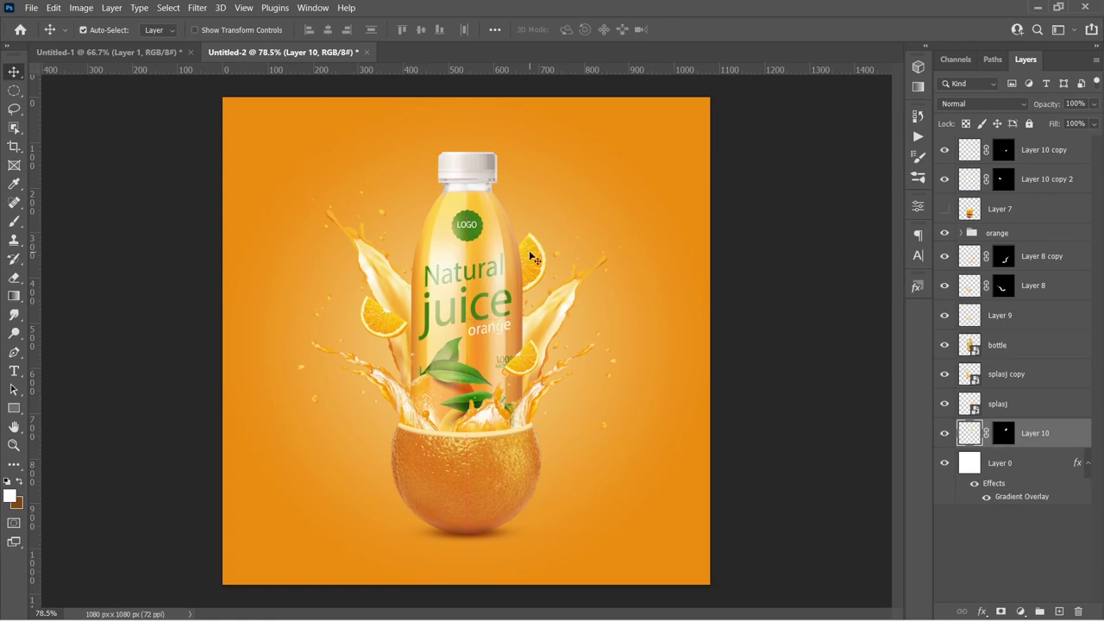
key("ctrl+t")
key("Return")
key("ctrl+t")
left_click_drag(591, 244, 612, 235)
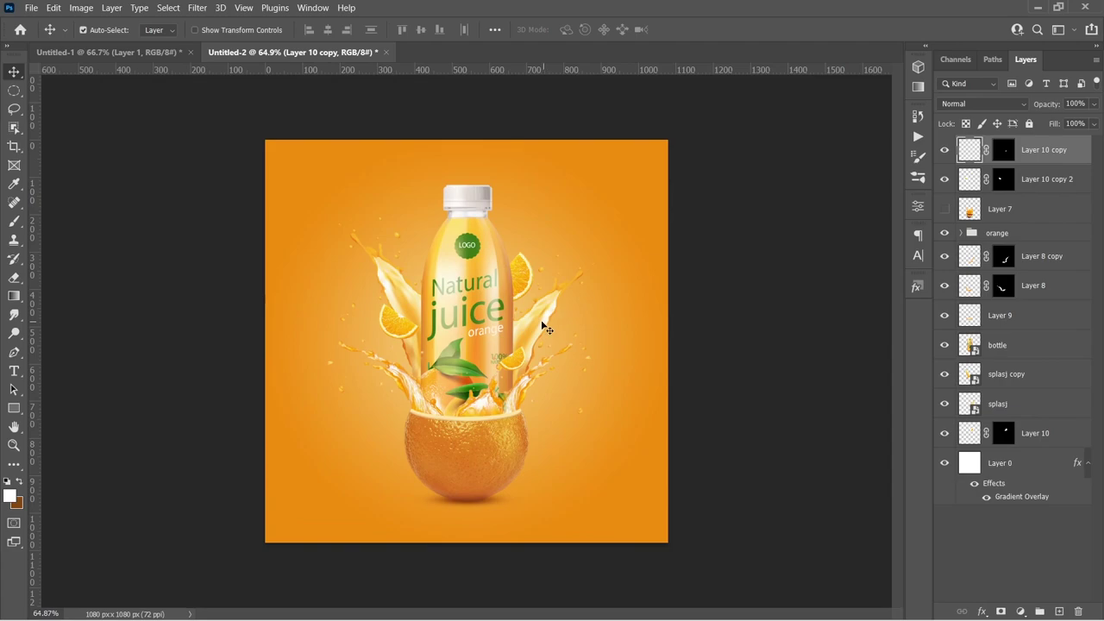
Step: Select both leaf layers in Untitled-1 and copy them together into Untitled-2
left_click(152, 53)
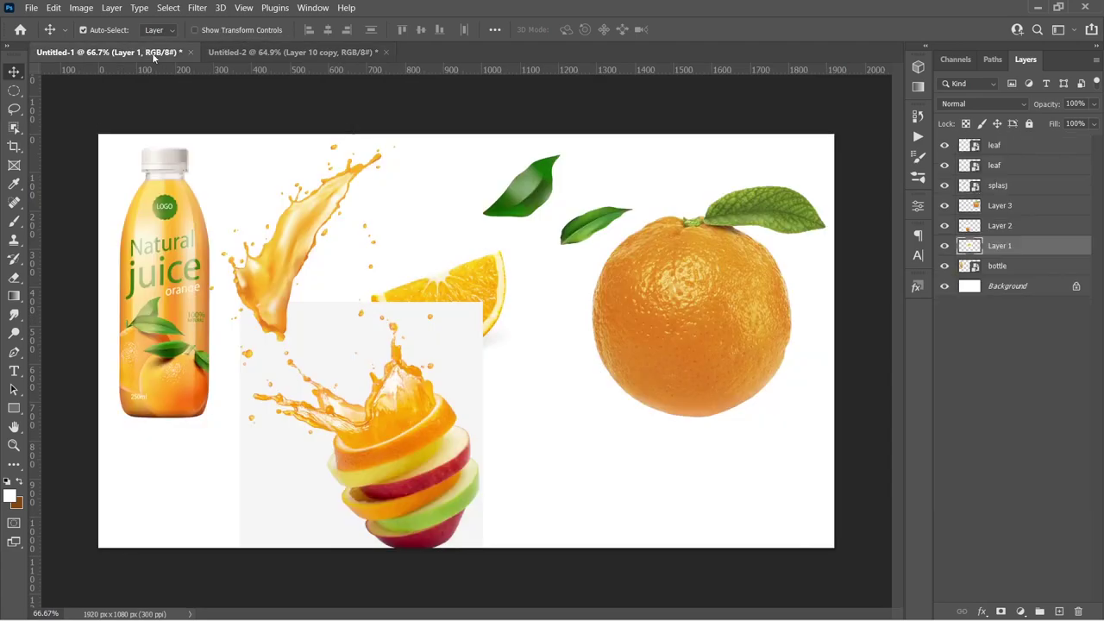
left_click(592, 223)
left_click_drag(522, 199, 545, 251)
left_click(541, 223, "shift")
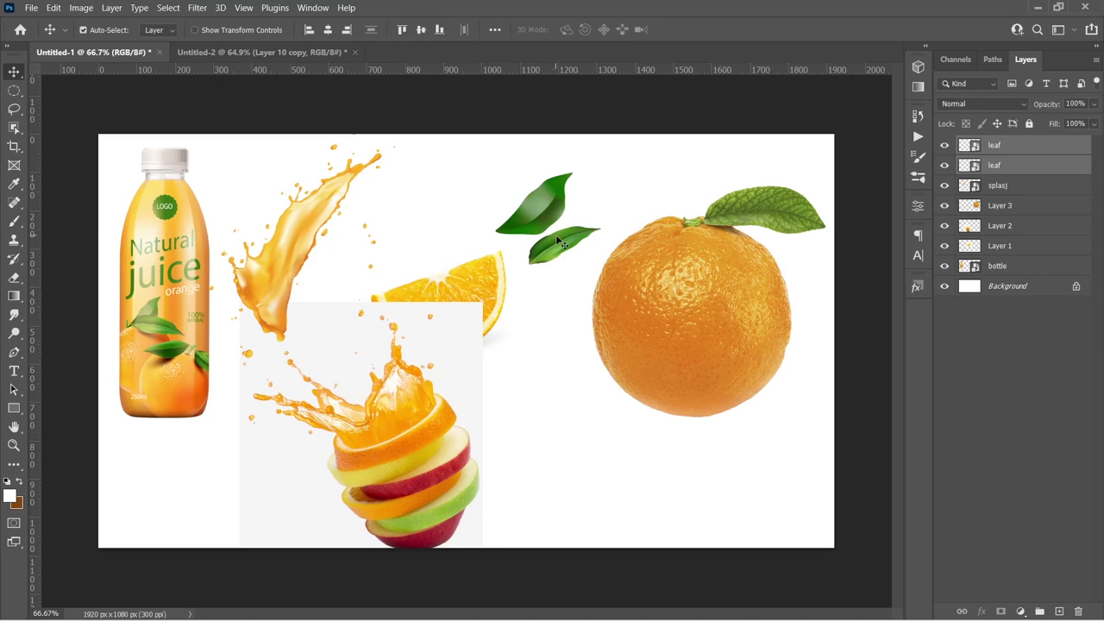
left_click_drag(527, 204, 277, 78)
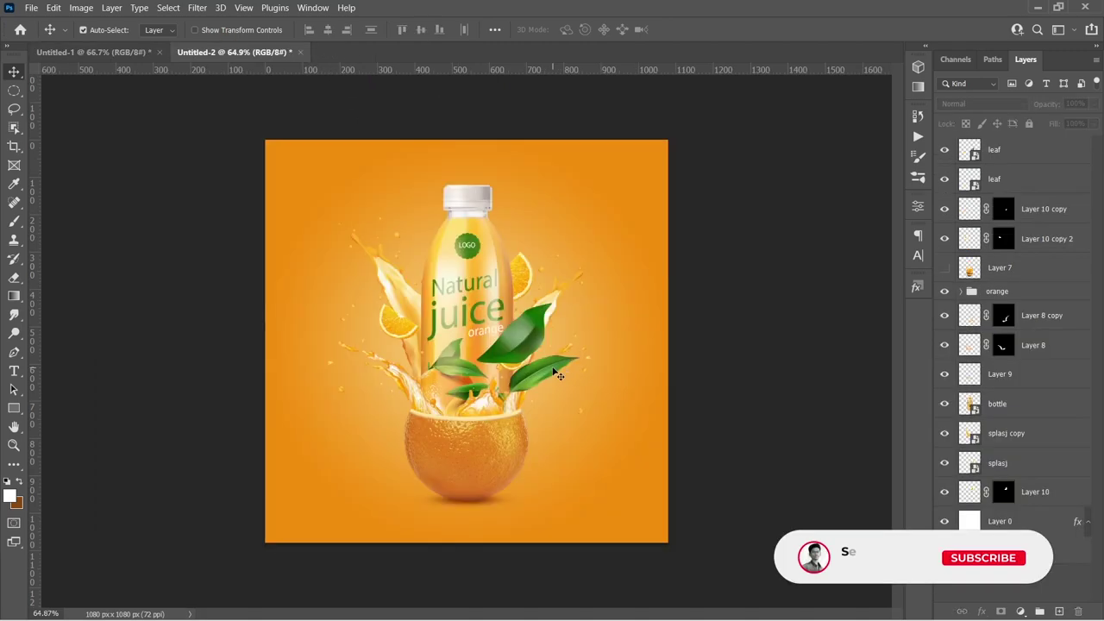
Step: Rotate the smaller leaf and tuck it against the lower edge of the larger leaf
left_click_drag(517, 380, 642, 379)
left_click_drag(547, 348, 541, 350)
key("Return")
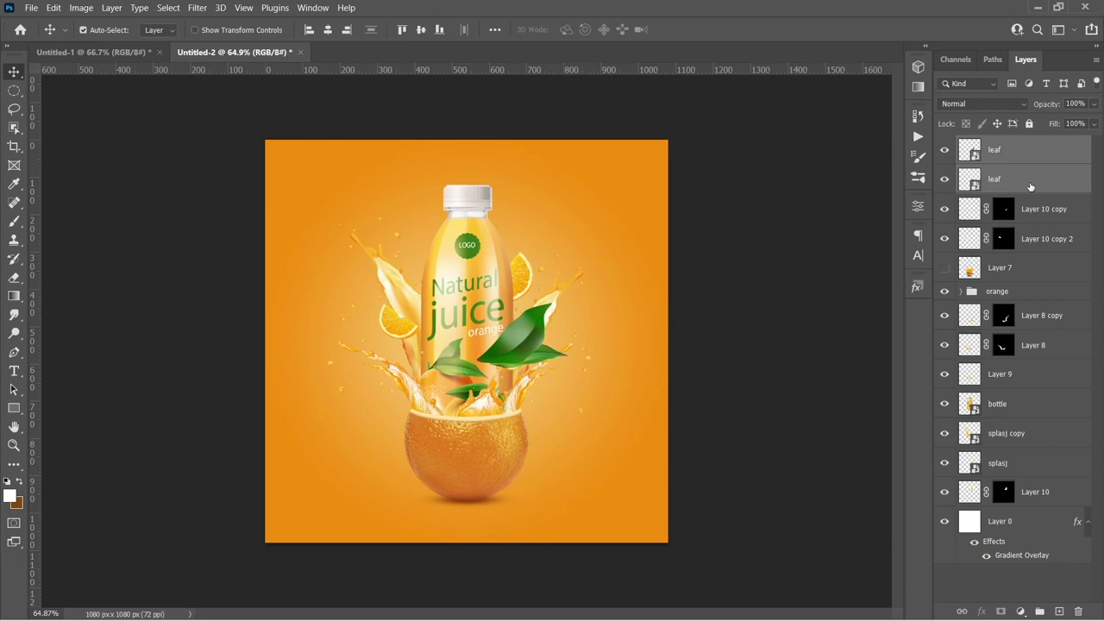
Step: Move both leaf layers directly above Layer 0, and rotate and place the leaves behind the bowl's right rim
left_click_drag(1030, 188, 1059, 507)
key("ctrl+t")
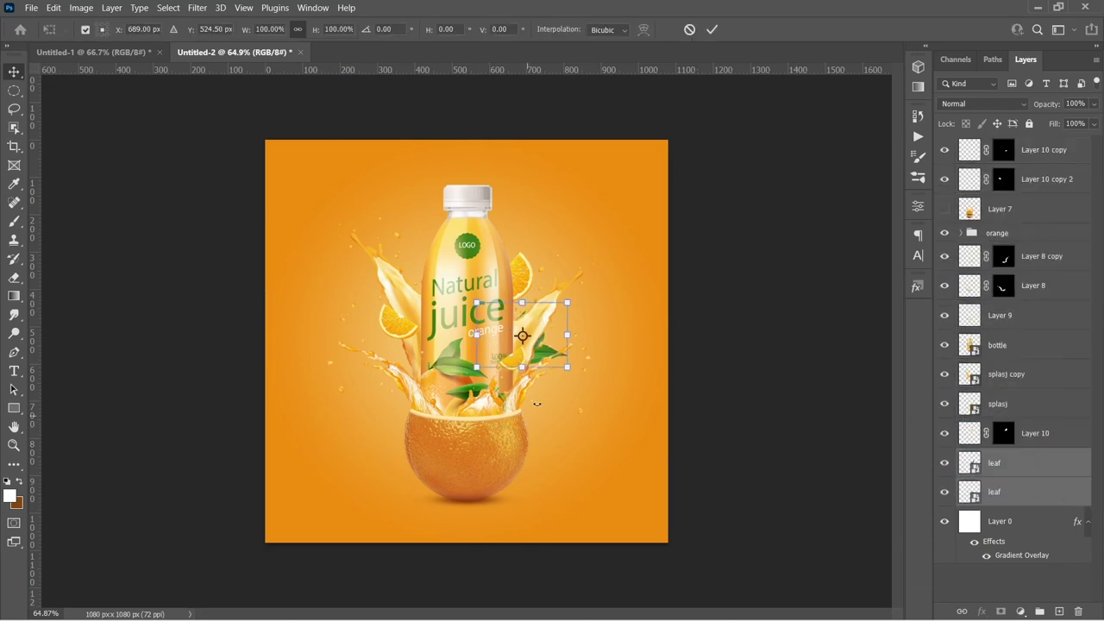
left_click_drag(549, 348, 551, 409)
key("Return")
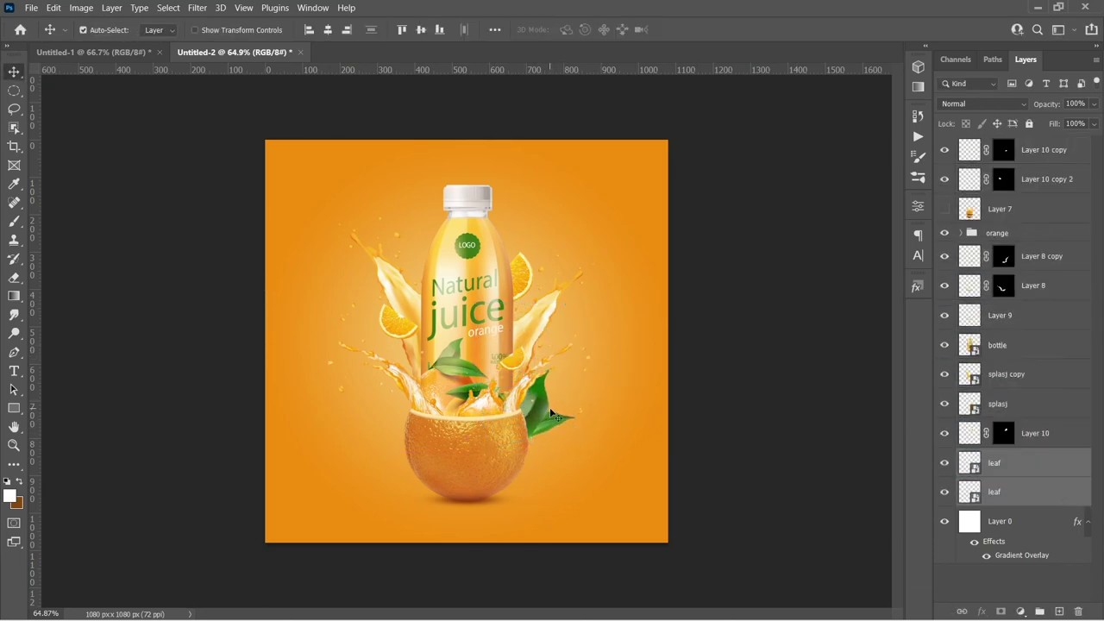
Step: Duplicate the larger leaf, then resize and rotate the copy behind the bowl's left rim
scroll(550, 412, "down", 4)
scroll(551, 411, "up", 4)
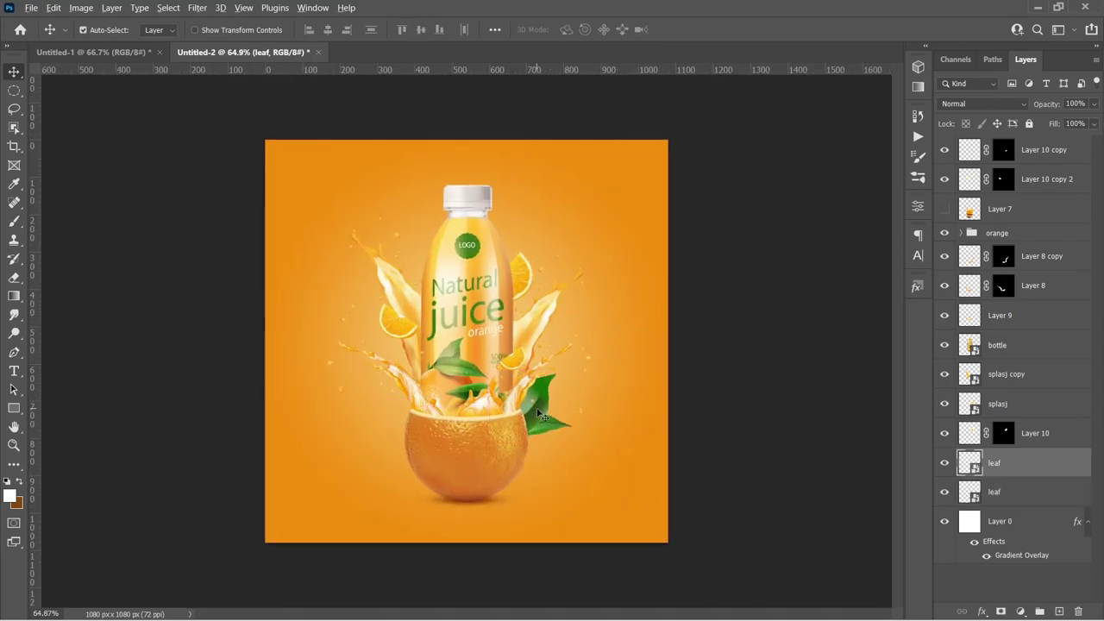
left_click_drag(536, 411, 420, 438)
key("ctrl+t")
mouse_move(457, 432)
left_mouse_down()
mouse_move(475, 409)
mouse_move(463, 438)
left_mouse_up()
left_click_drag(417, 429, 425, 422)
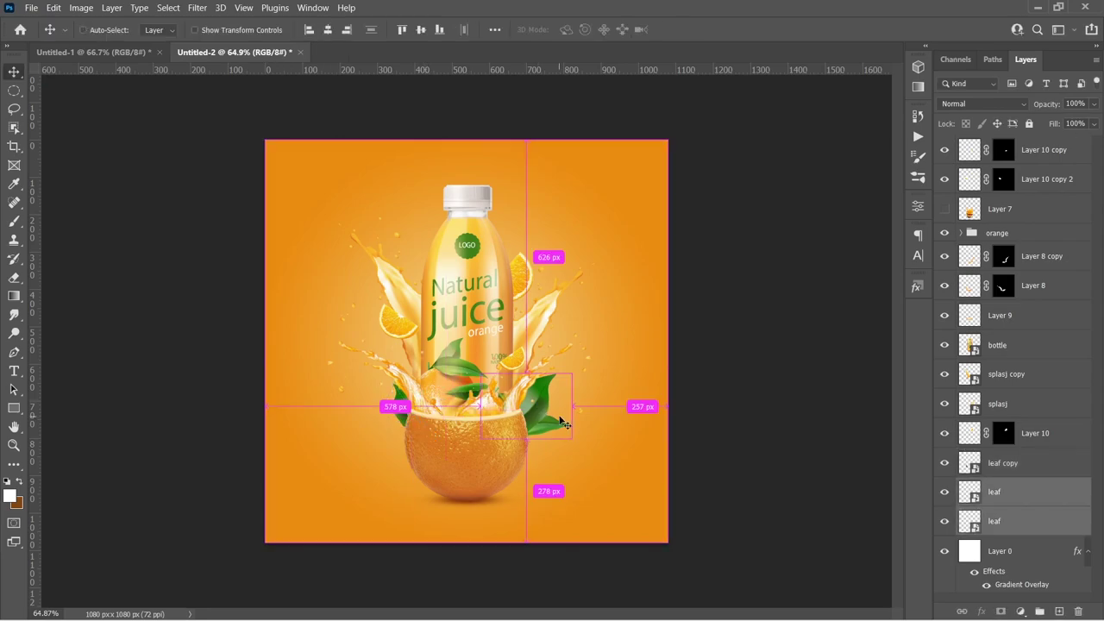
Step: Scale the two leaves on the bowl's right side to 86.17% and nudge them against the rim
key("ctrl+t")
left_click_drag(573, 374, 560, 383)
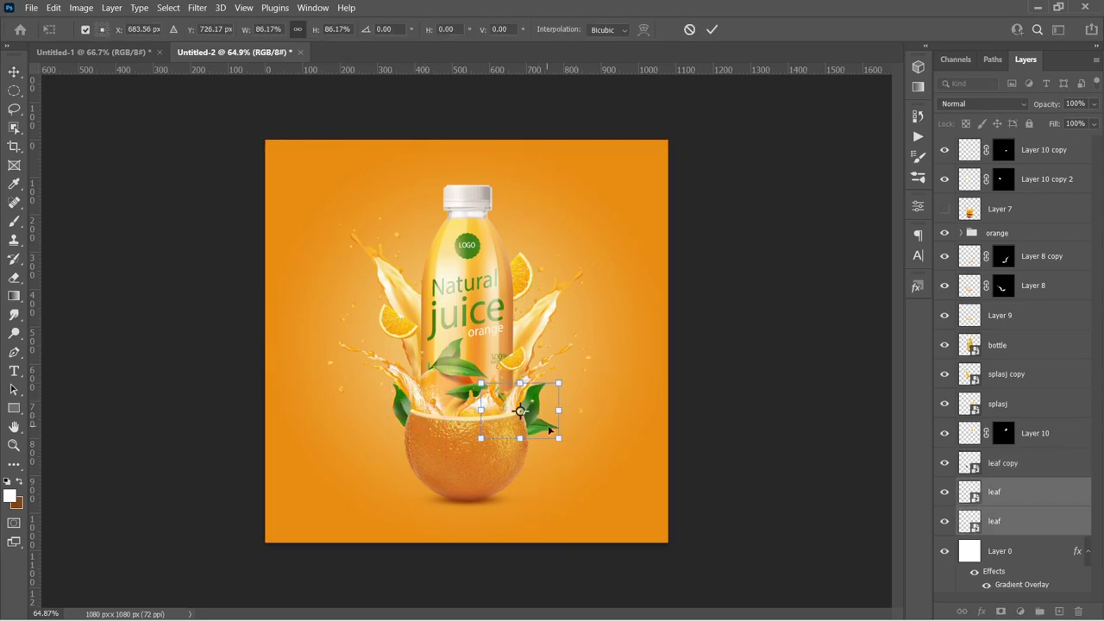
left_click_drag(549, 429, 552, 433)
key("Return")
Step: Duplicate the left leaf twice, placing one small rotated copy above the left splash and a smaller one beside the left orange slice
left_click_drag(400, 416, 404, 224)
left_click(534, 418)
key("ctrl+t")
left_click_drag(437, 261, 359, 327)
key("Return")
key("ctrl+t")
left_click_drag(376, 336, 365, 332)
key("Return")
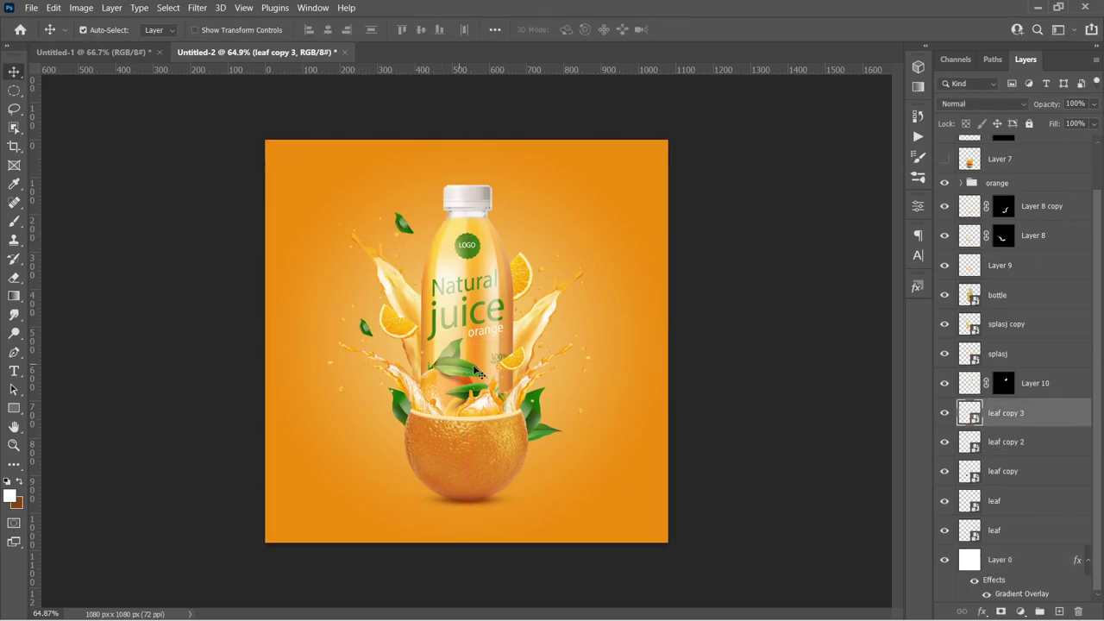
key("ctrl+t")
left_click_drag(426, 358, 465, 316)
key("Return")
Step: Duplicate the narrow leaf beside the bowl, and shrink and rotate the copy into the space above the right splash
left_click(534, 414)
left_click_drag(545, 431, 546, 241)
key("ctrl+t")
left_click_drag(608, 229, 600, 194)
left_click_drag(576, 223, 553, 246)
key("Return")
left_click(522, 278)
scroll(471, 138, "down", 1)
scroll(470, 135, "up", 2)
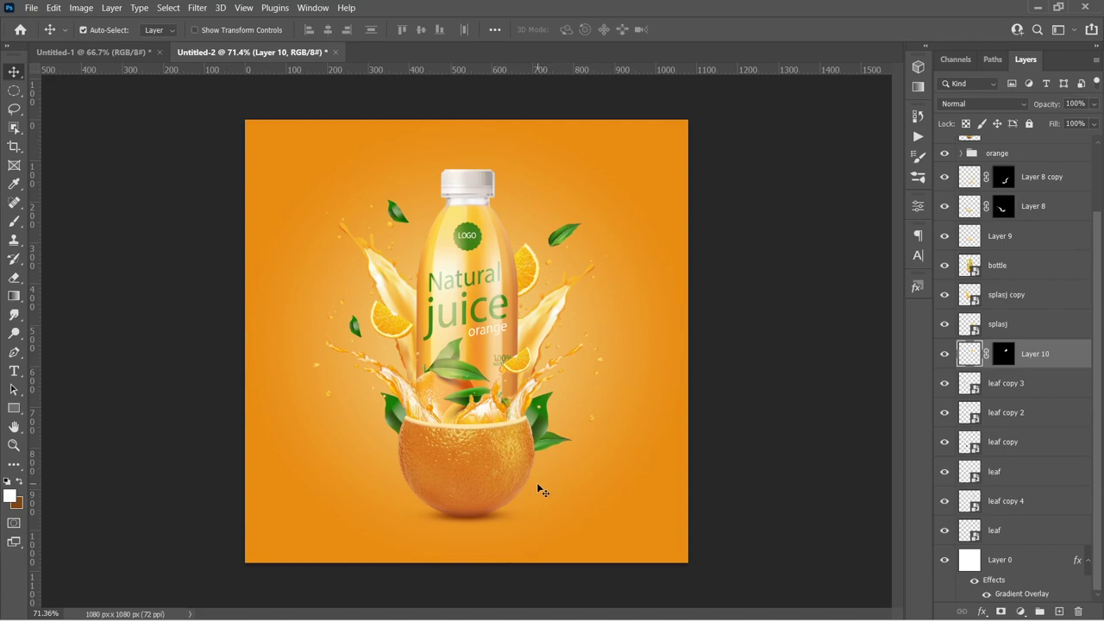
left_click(519, 364)
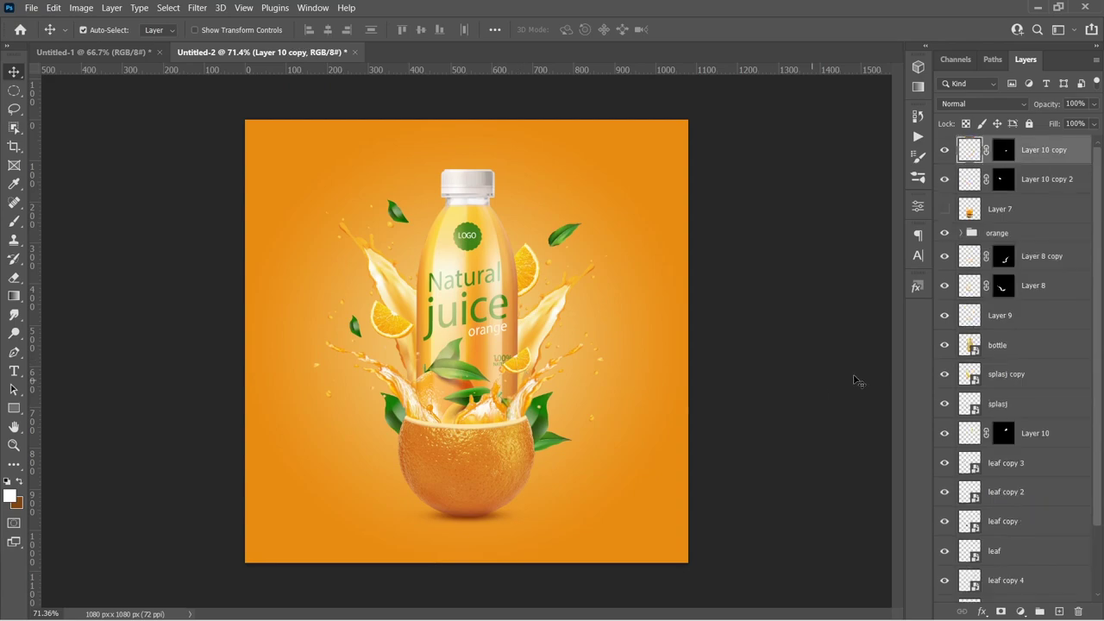
Step: Group all six leaf layers, name the group leaf, and toggle its visibility off and back on
scroll(1063, 328, "down", 3)
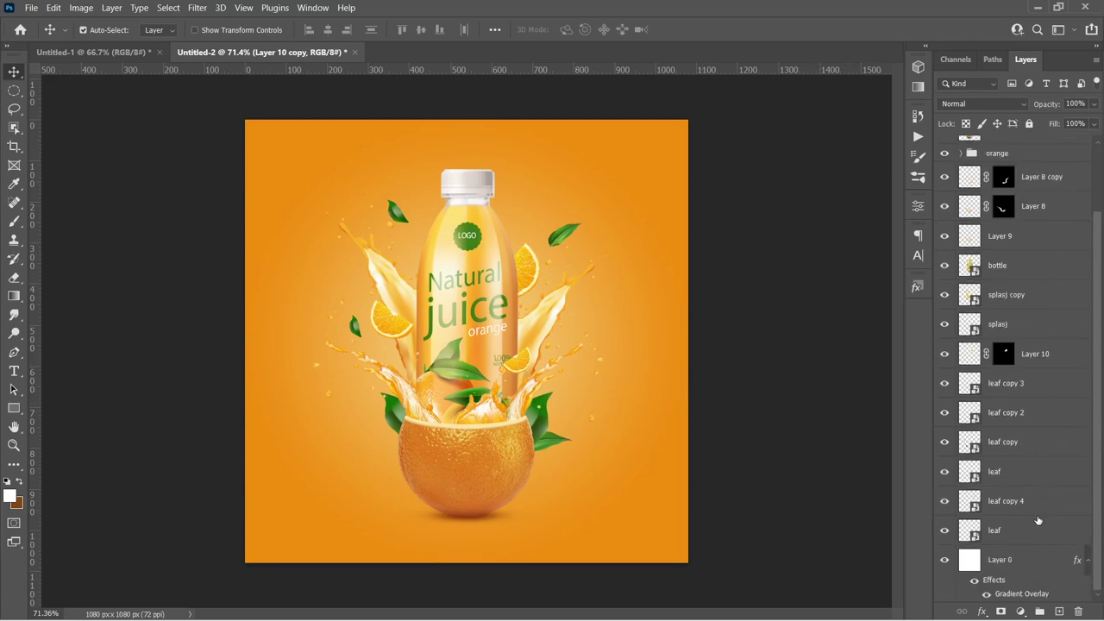
scroll(1040, 378, "up", 2)
scroll(1048, 417, "down", 2)
left_click(1022, 386)
left_click(1019, 530, "shift")
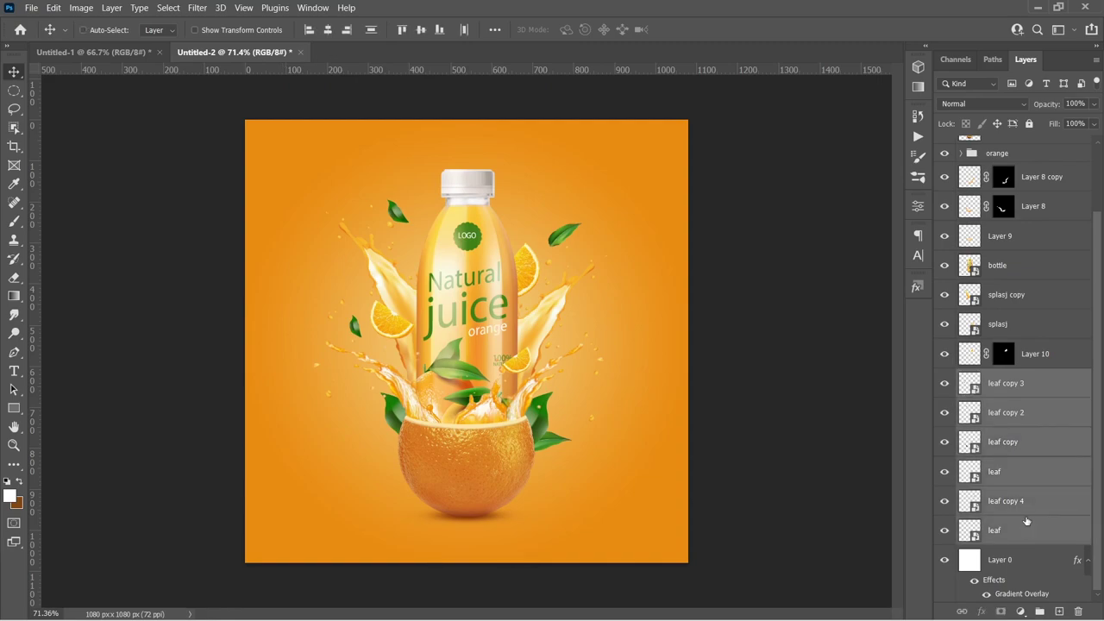
key("ctrl+g")
left_click(945, 460)
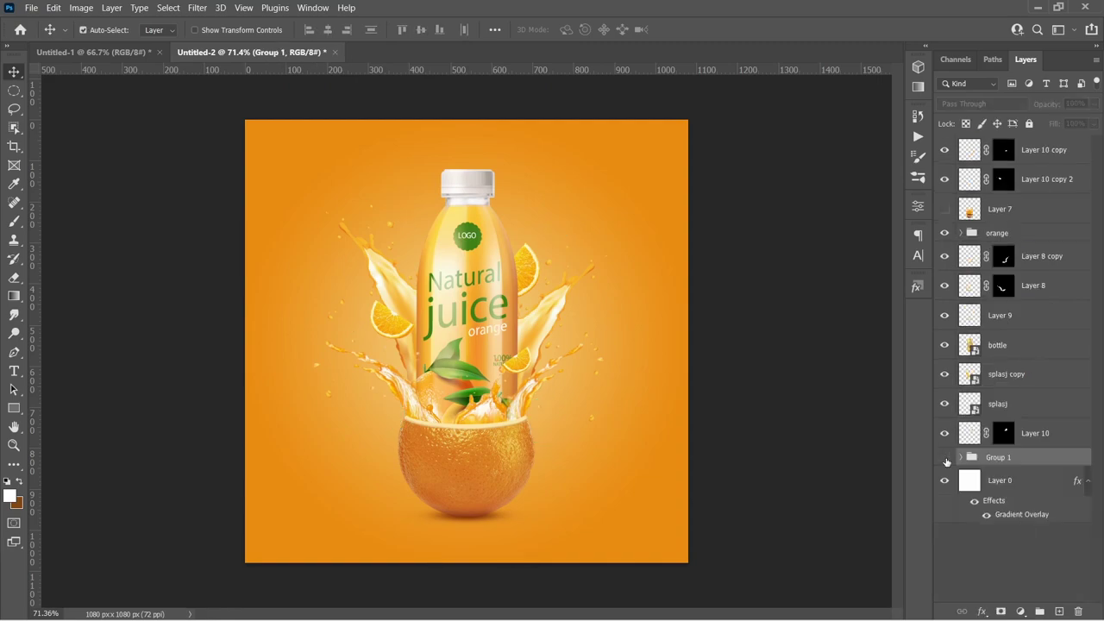
left_click(945, 461)
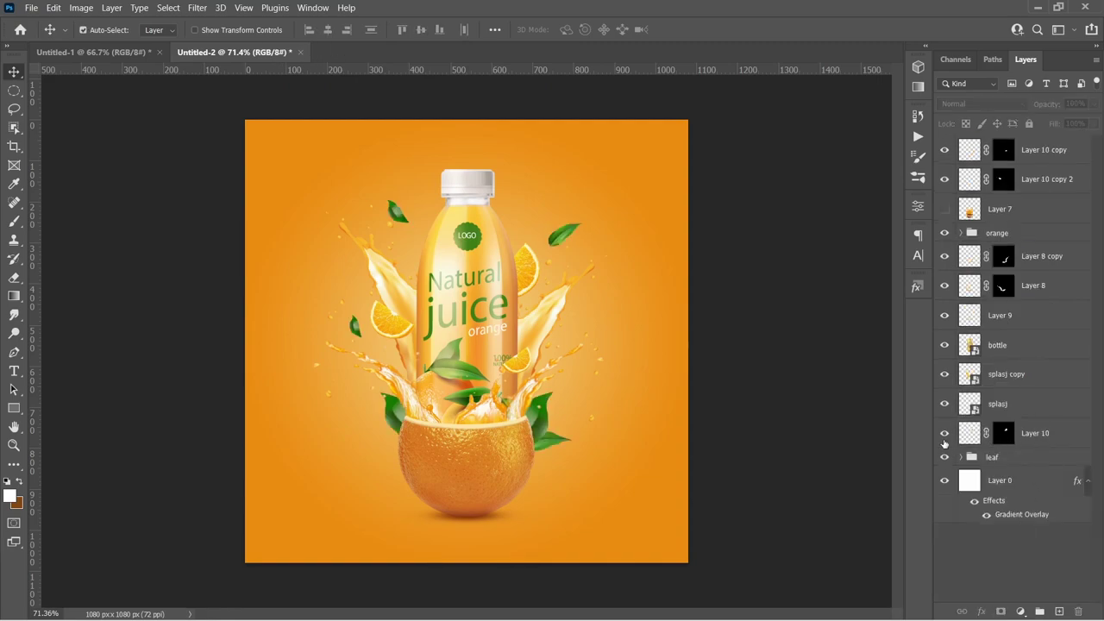
Step: Group the two splash layers and the orange slice layer that sit behind the bottle
left_click(517, 325)
scroll(516, 306, "up", 5)
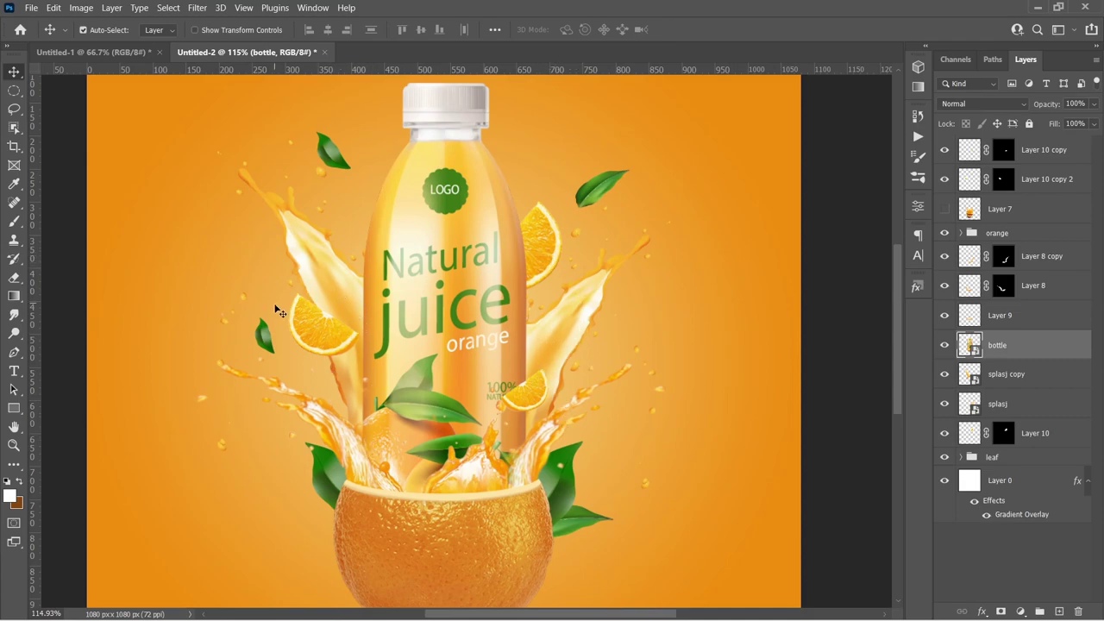
left_click(575, 345)
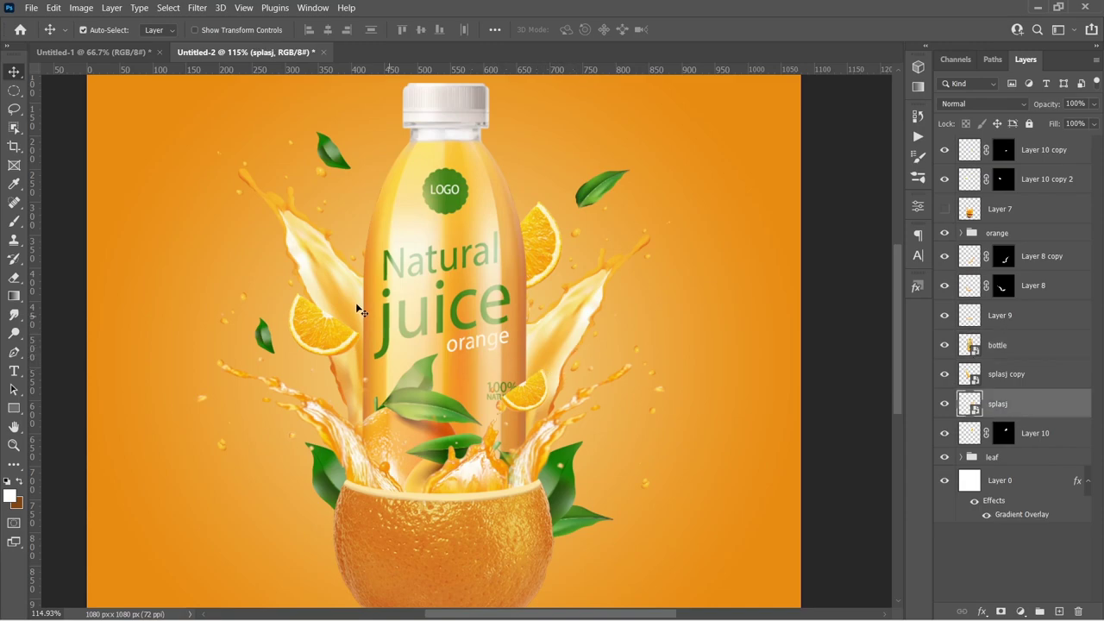
left_click(314, 263, "shift")
left_click(545, 234, "shift")
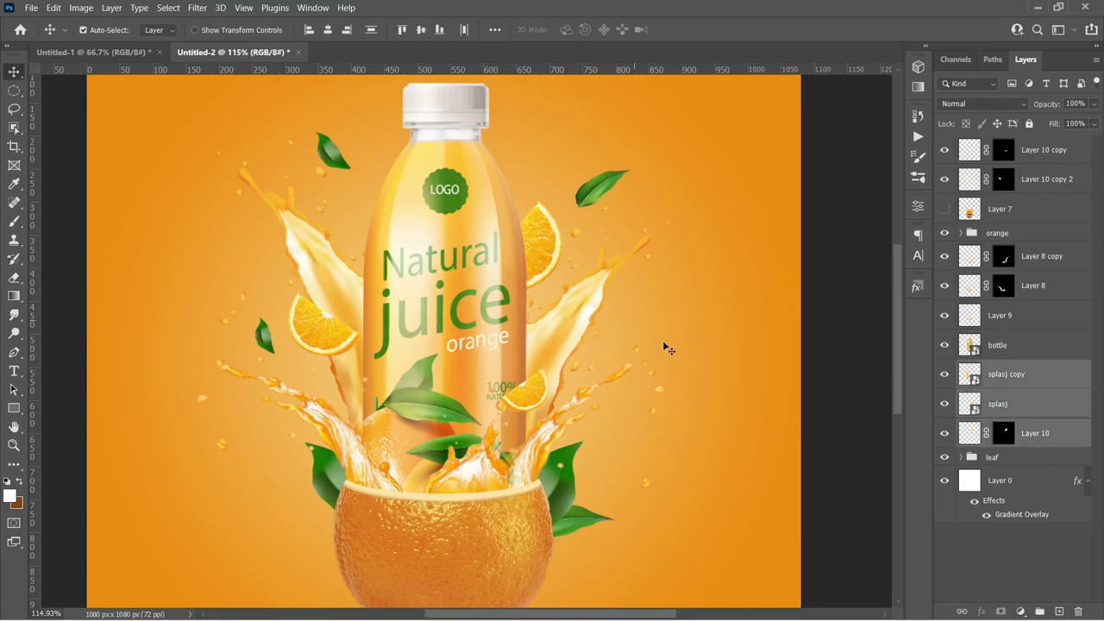
key("ctrl+g")
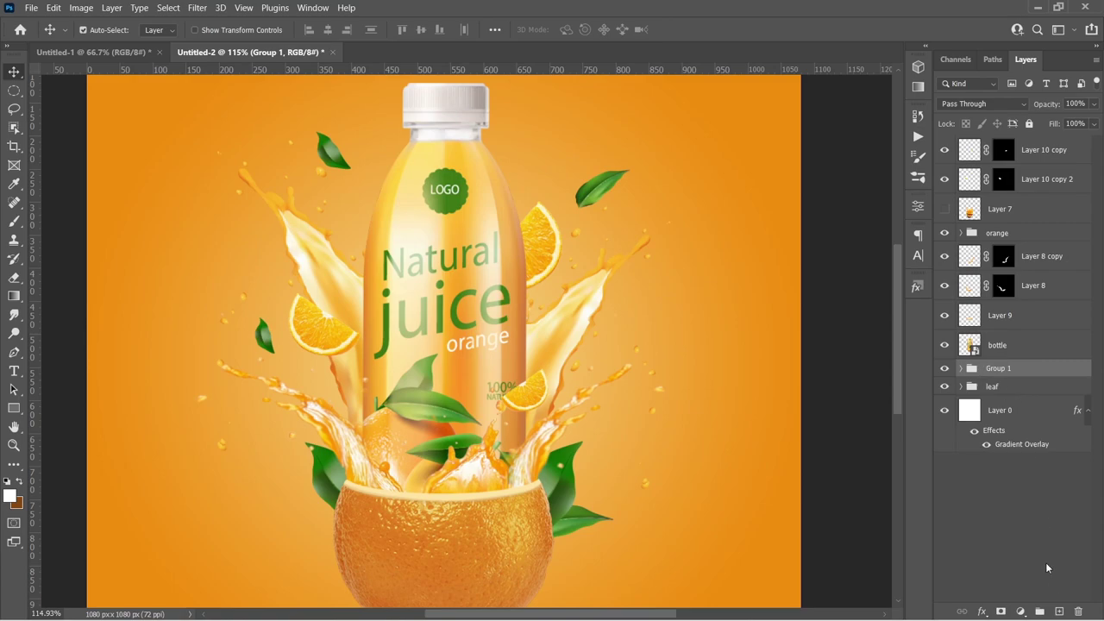
Step: Add a new layer clipped to the splash group and set the brush's foreground colour to dark brown 65380e
left_click(1057, 612)
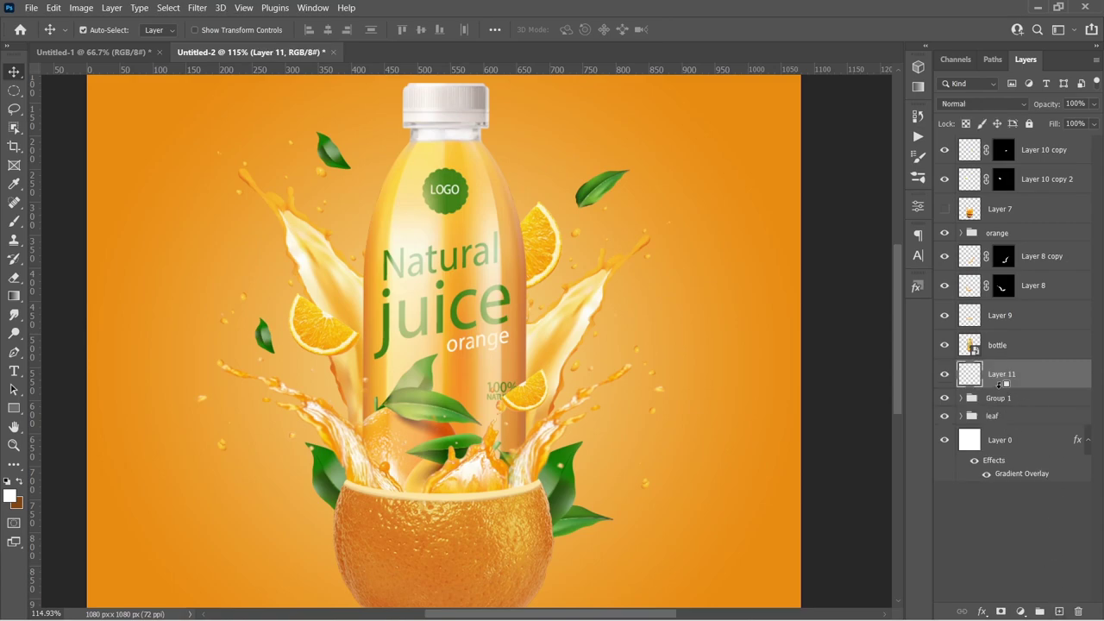
left_click(999, 384, "alt")
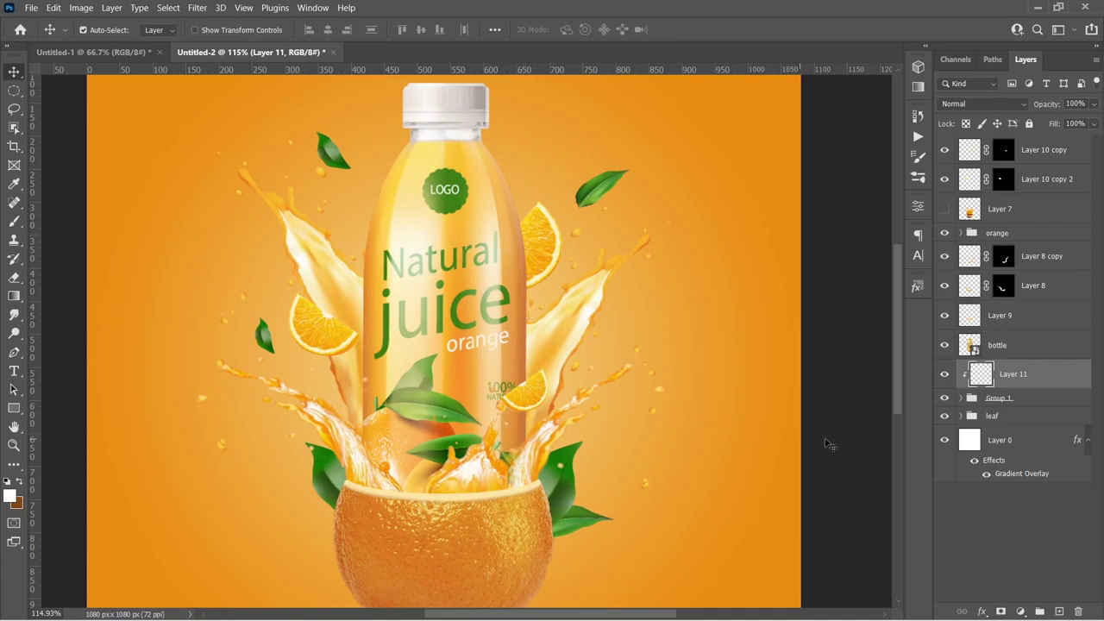
key("b")
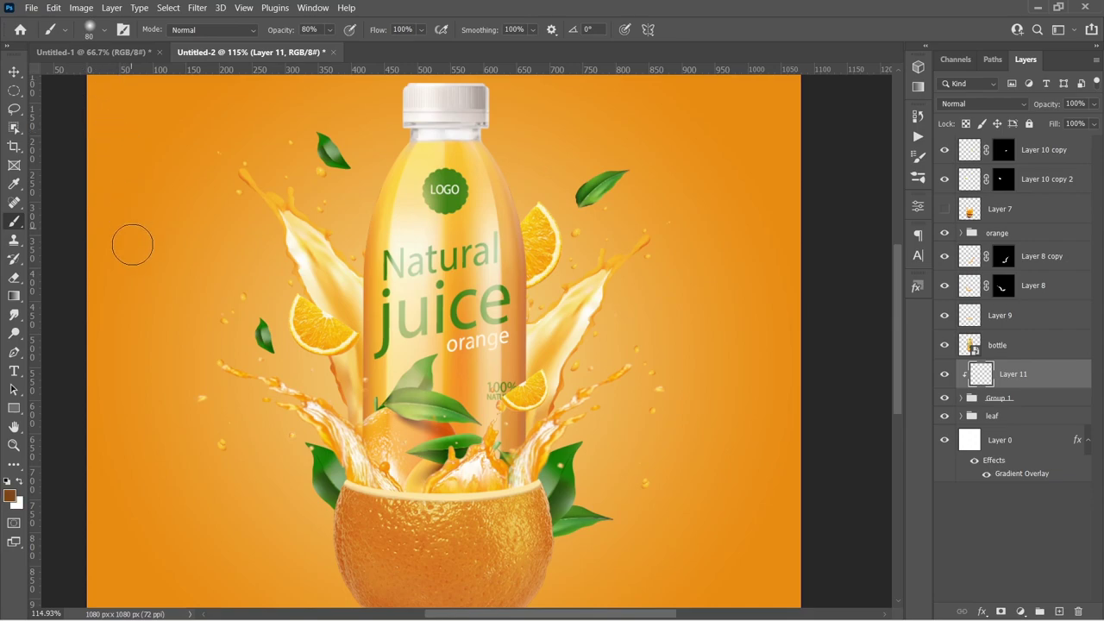
key("x")
left_click(12, 497)
left_click(616, 441)
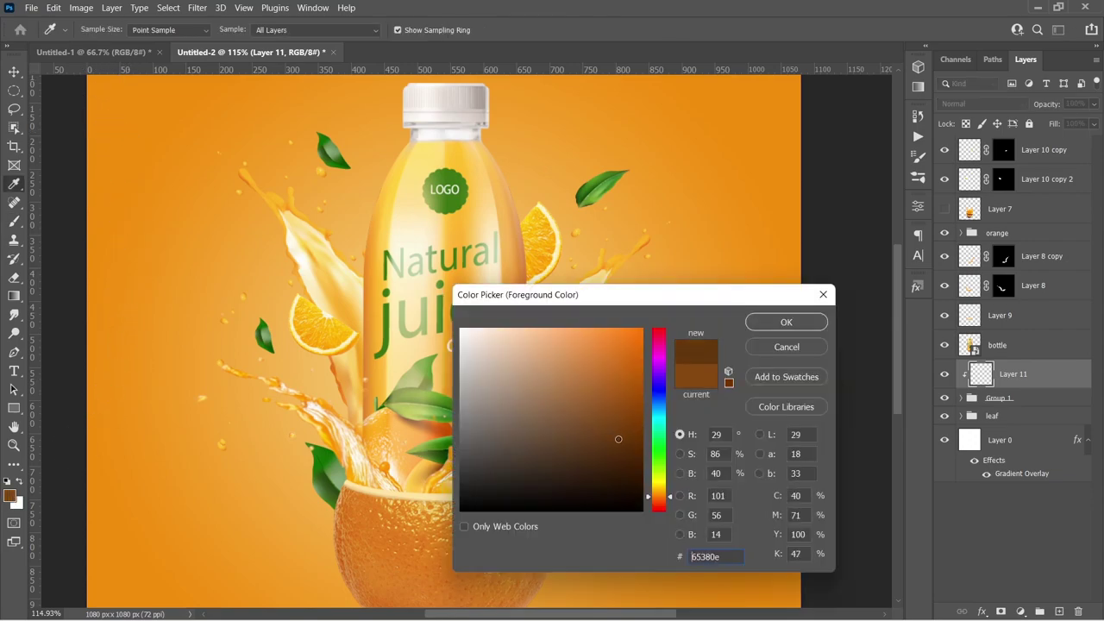
left_click(784, 320)
Step: Paint soft shadows on the clipped layer where the splashes and slice meet the bottle, using a 100 px brush at 30% opacity
key("bracketleft")
key("bracketleft")
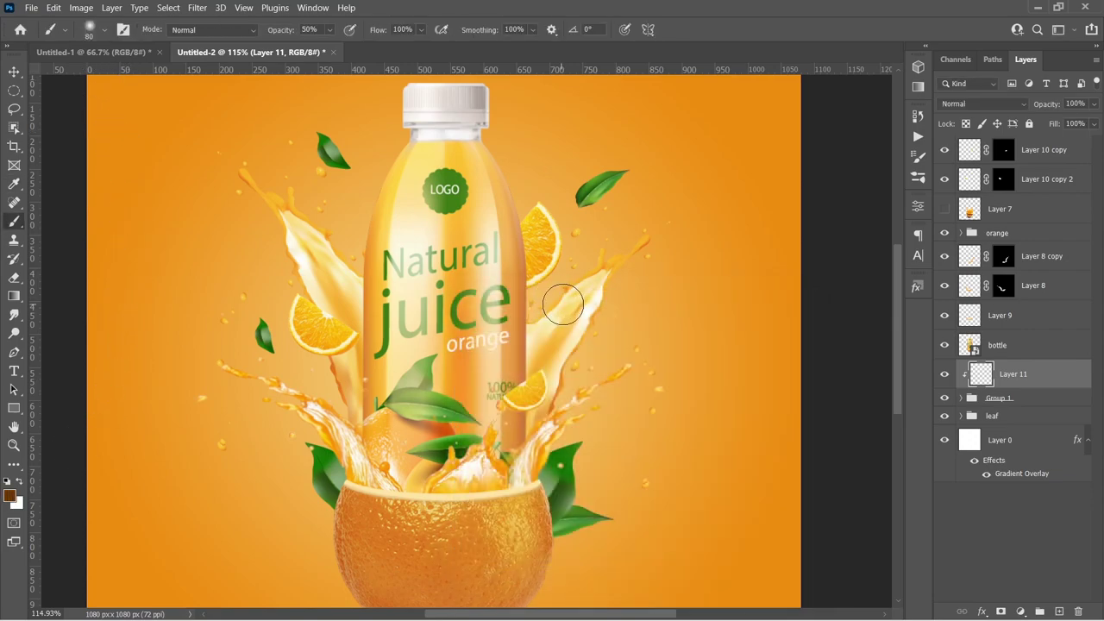
key("5")
key("bracketright")
key("bracketright")
key("bracketright")
key("bracketright")
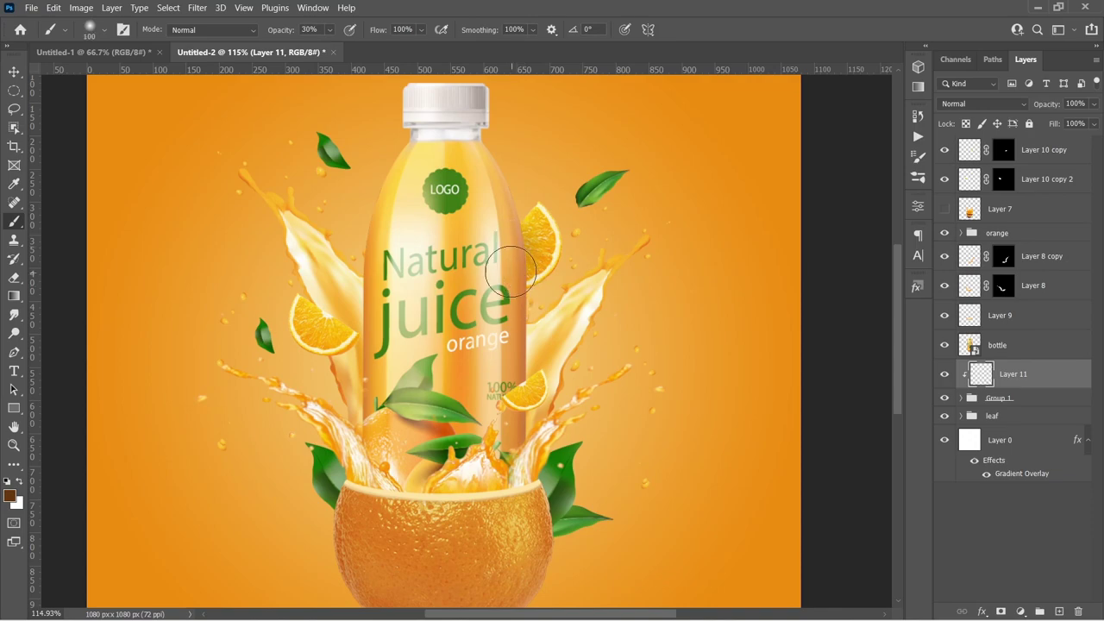
key("3")
scroll(521, 321, "up", 2)
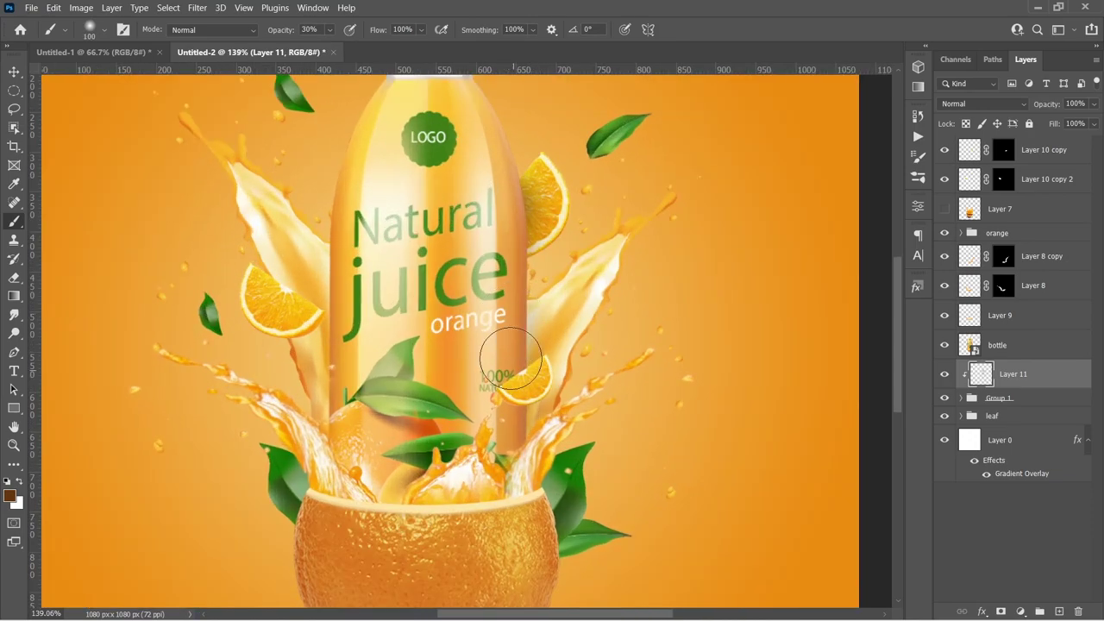
scroll(428, 348, "down", 5)
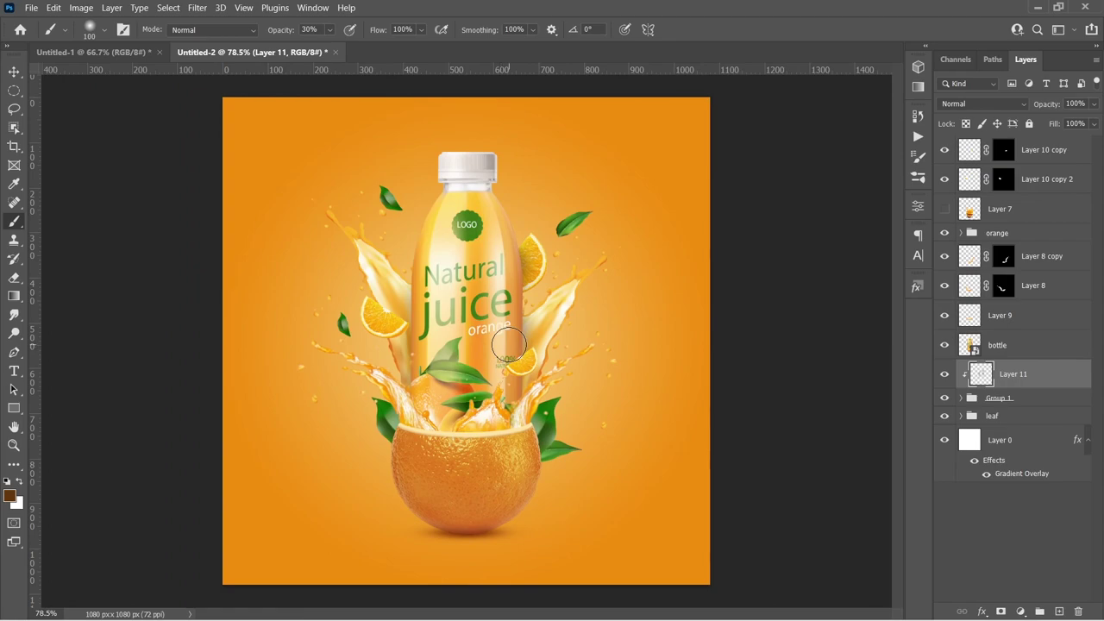
key("v")
scroll(528, 294, "down", 1)
scroll(528, 294, "up", 2)
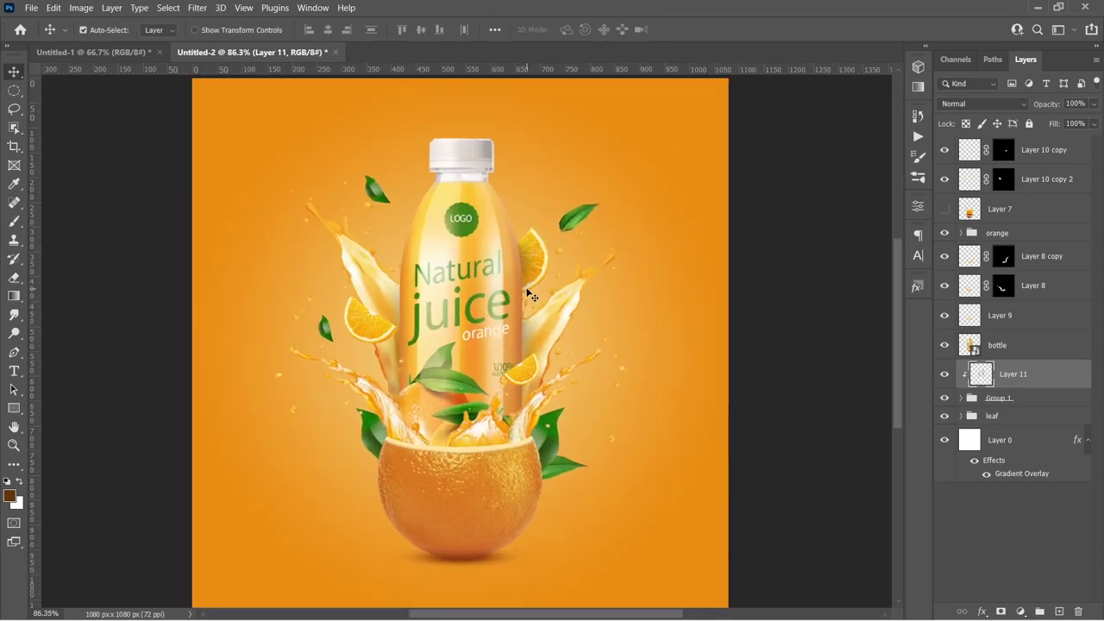
Step: Set the splash shadow layer's blend mode to Multiply and its fill to 64%
left_click(975, 104)
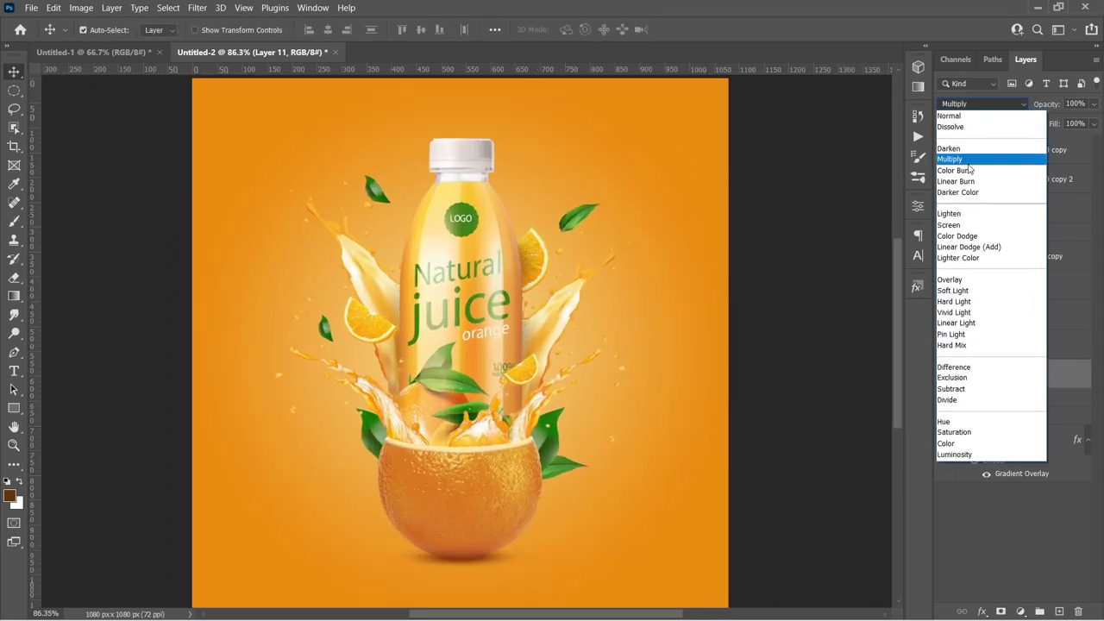
left_click(969, 163)
left_click_drag(1096, 129, 1064, 143)
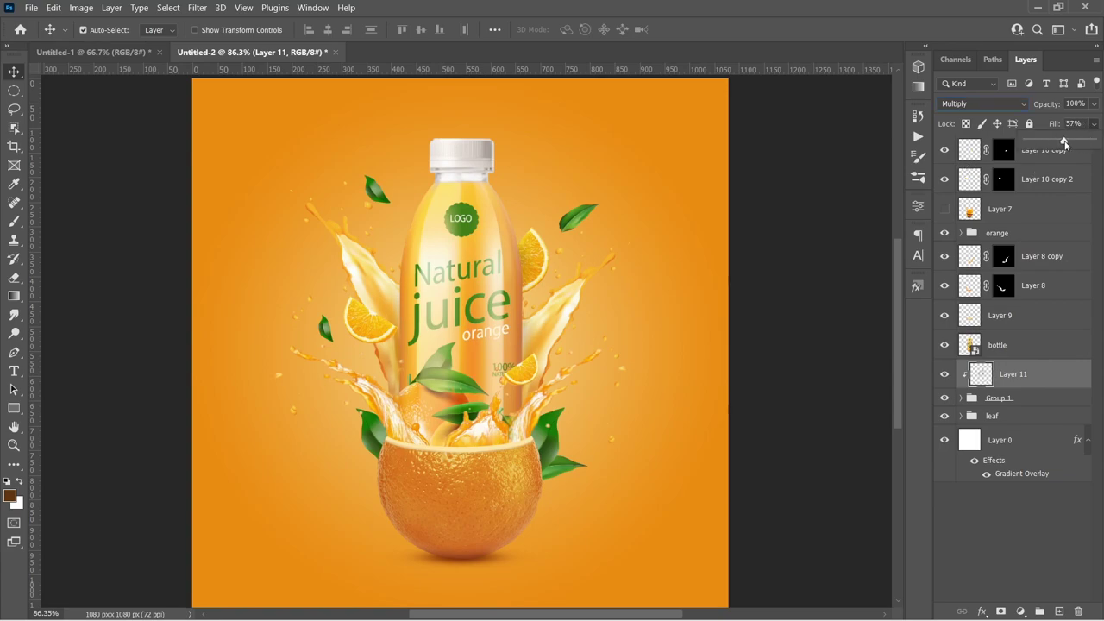
left_click(1027, 536)
scroll(408, 375, "up", 1)
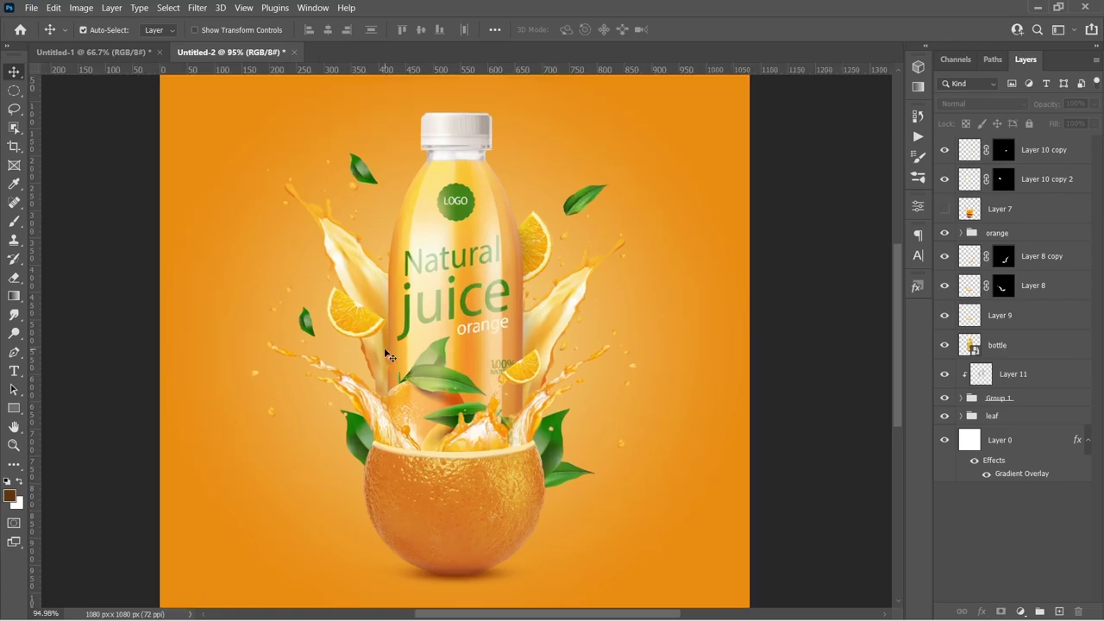
Step: Paint a shadow on Layer 11 around the left orange slice with a smaller brush at 30% opacity
scroll(388, 355, "up", 3)
left_click(343, 298)
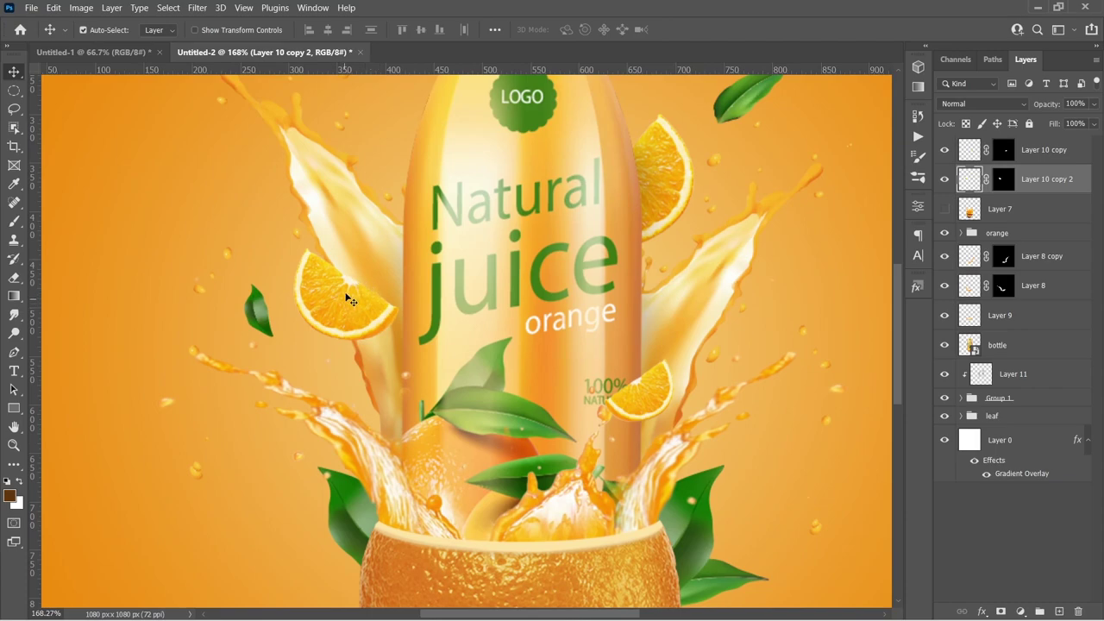
left_click(1007, 380)
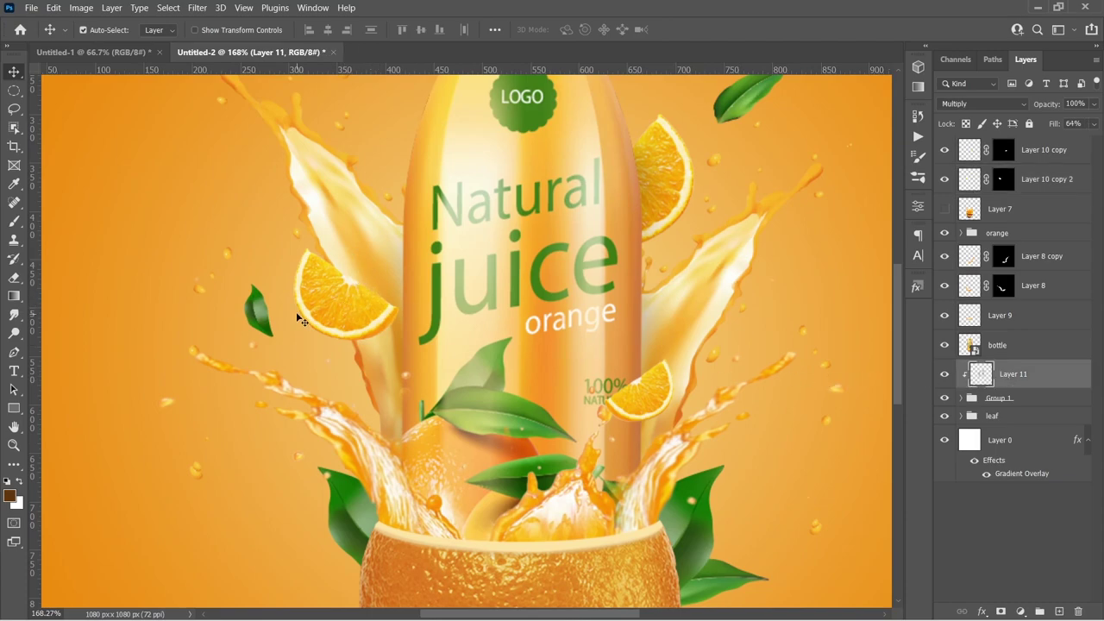
key("b")
key("bracketleft")
key("bracketleft")
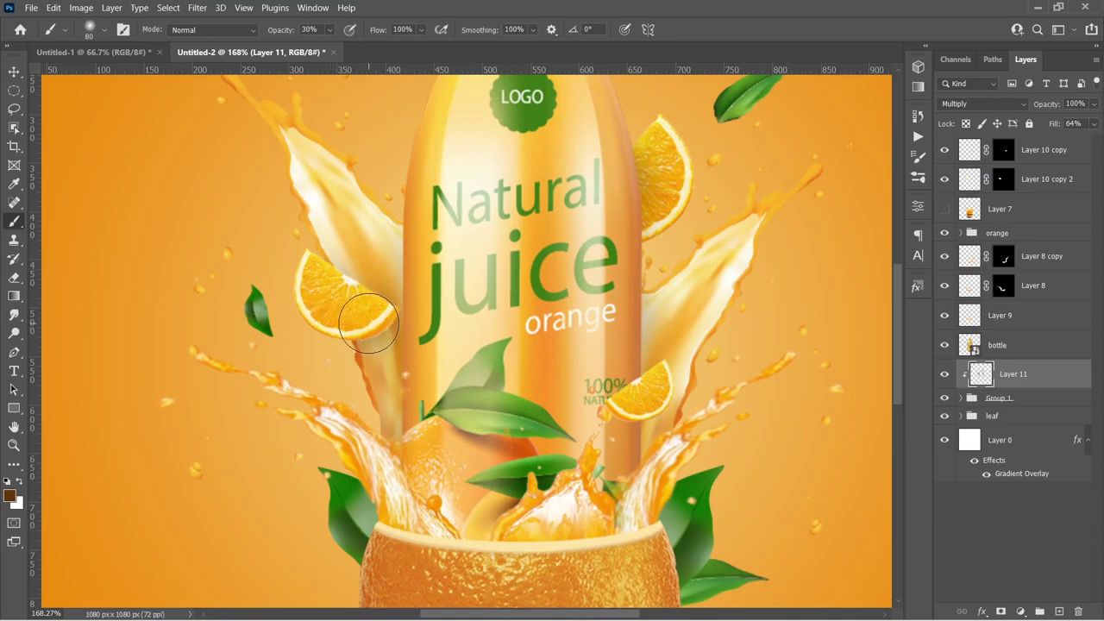
scroll(316, 286, "down", 7)
key("v")
left_click(320, 289)
scroll(315, 286, "up", 3)
scroll(422, 433, "down", 1)
scroll(534, 449, "up", 2, "alt")
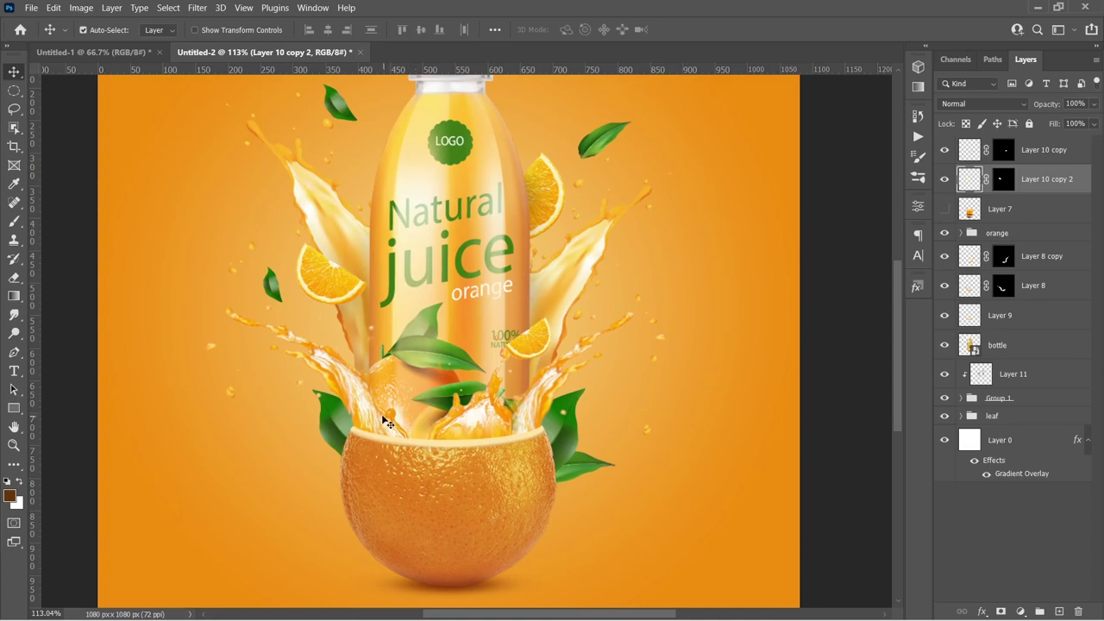
Step: Add a new layer clipped to the bottle and brush a brown shadow over the bottle's base behind the juice splash at 30% opacity
left_click(497, 428)
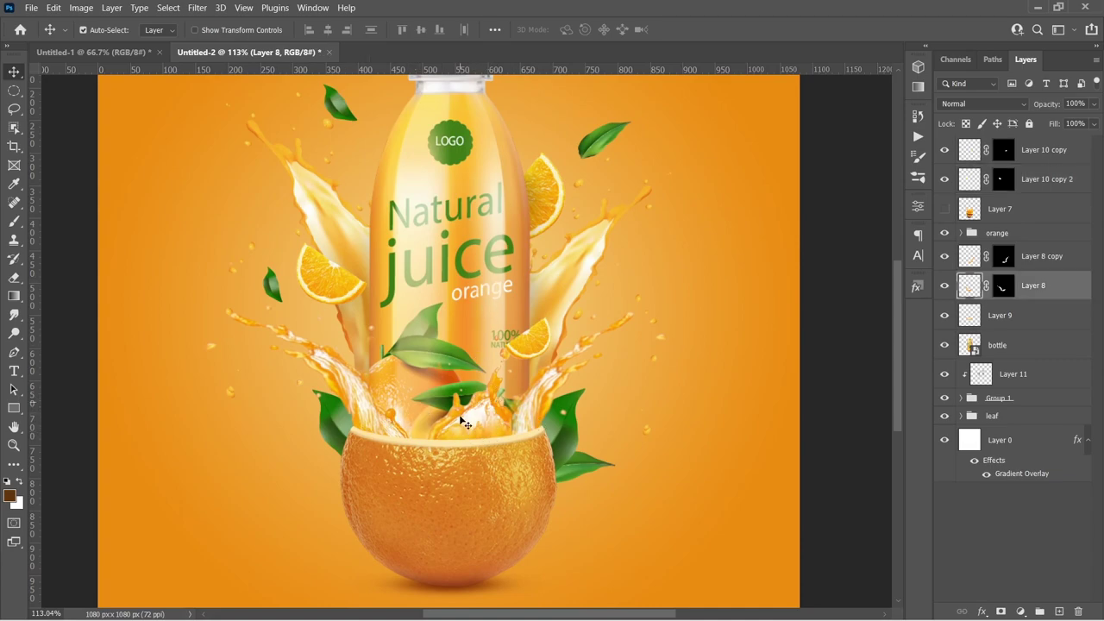
left_click(433, 356)
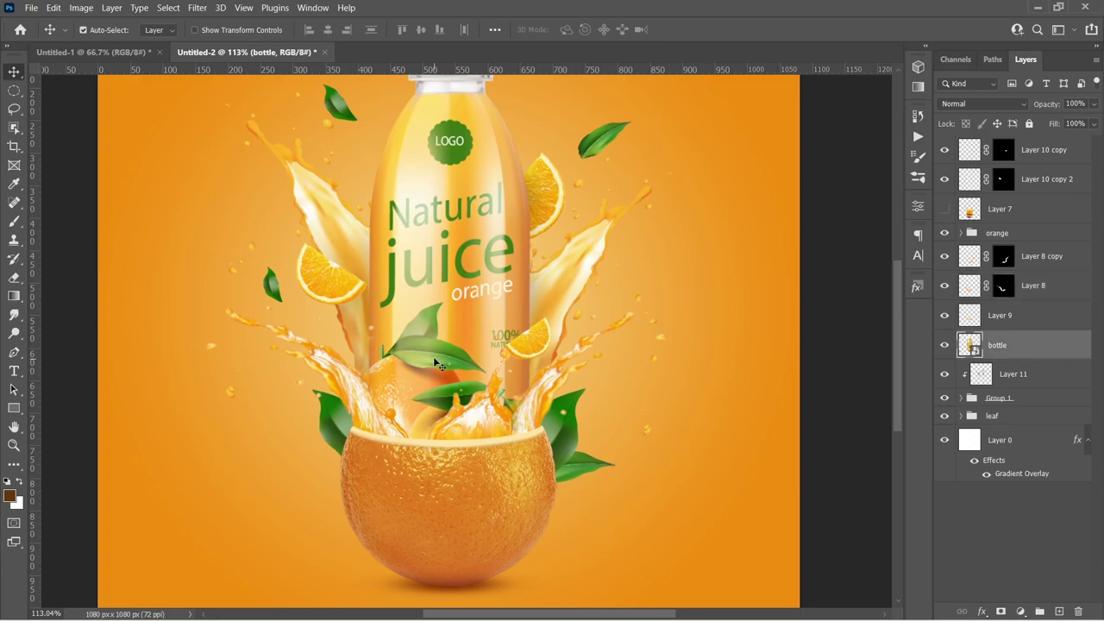
left_click(1060, 612)
left_click(1012, 358, "alt")
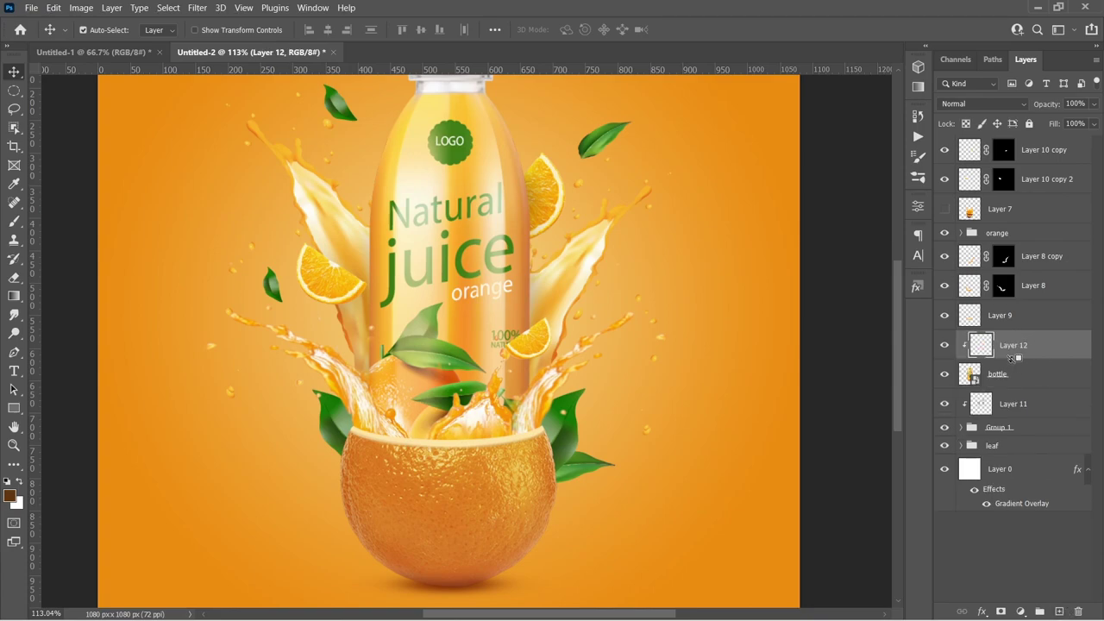
key("b")
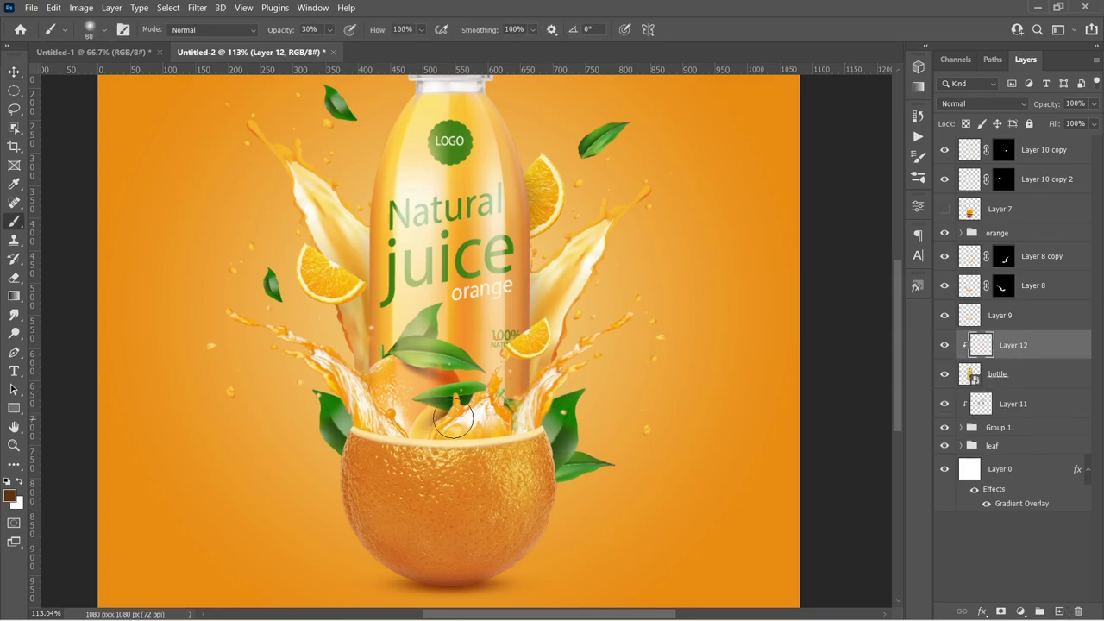
mouse_move(412, 420)
left_mouse_down()
mouse_move(367, 417)
mouse_move(434, 452)
left_mouse_up()
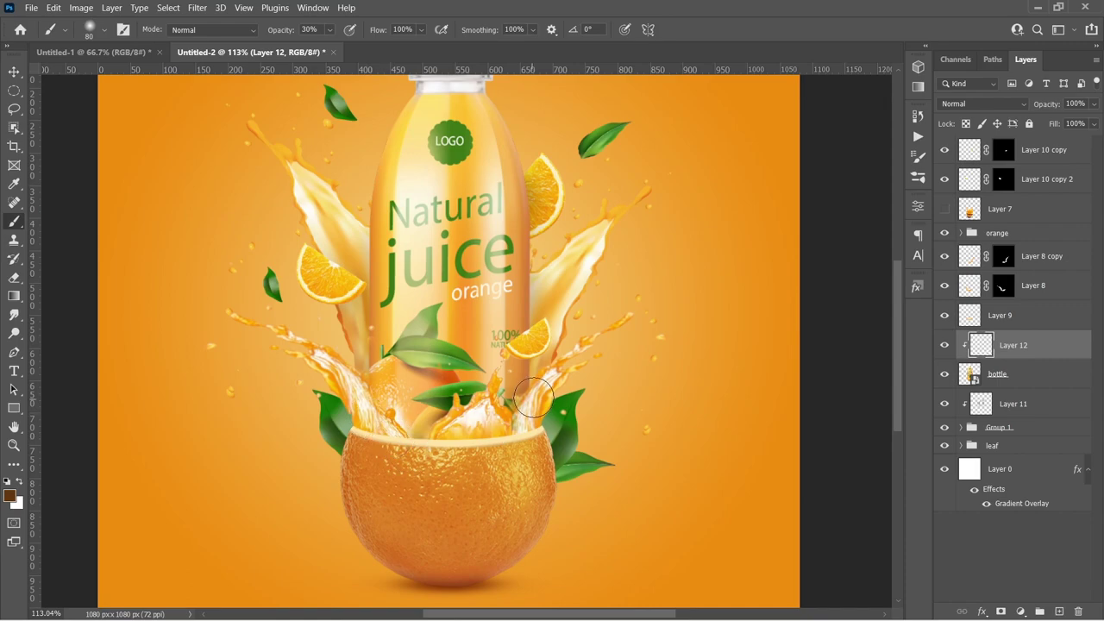
Step: Set the bottle shadow layer's blend mode to Multiply and its opacity to 46%
left_click(976, 104)
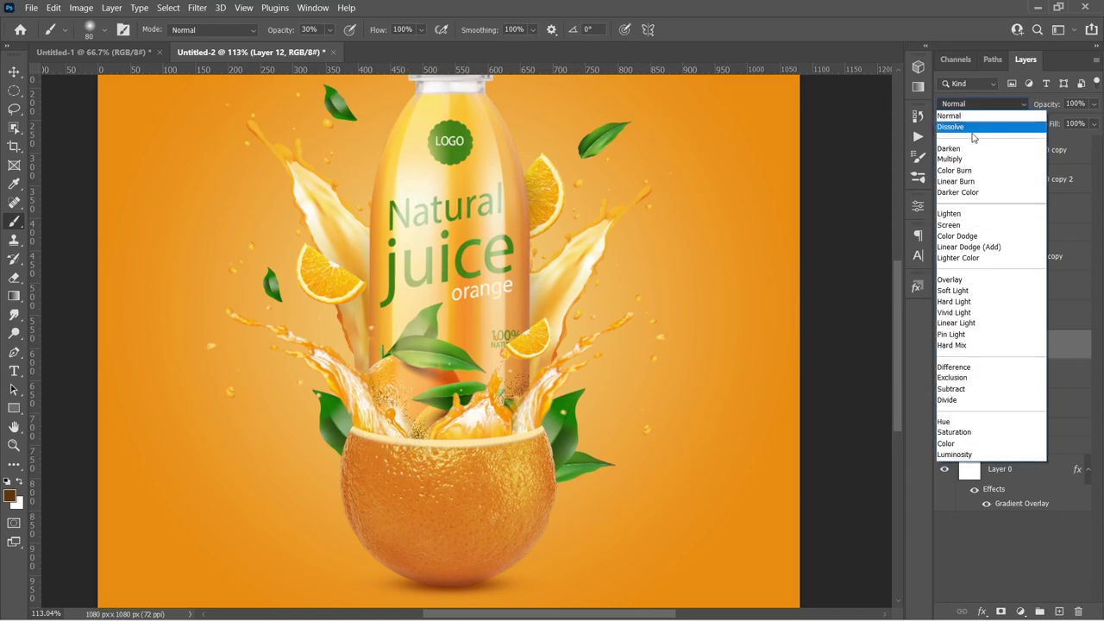
left_click(950, 158)
left_click(1094, 104)
left_click_drag(1095, 120, 1054, 123)
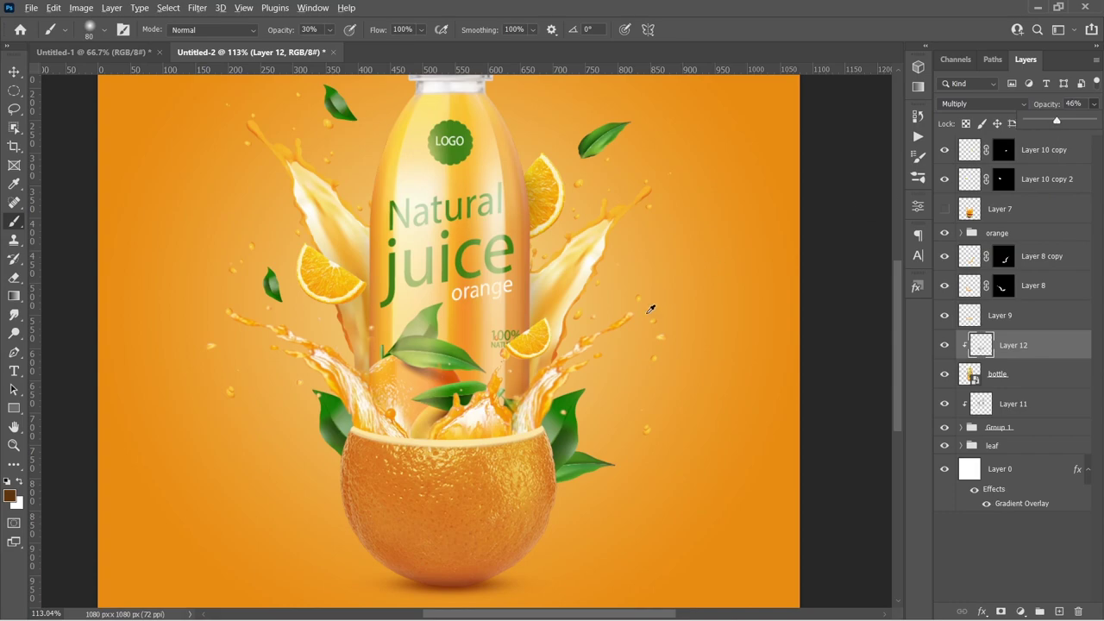